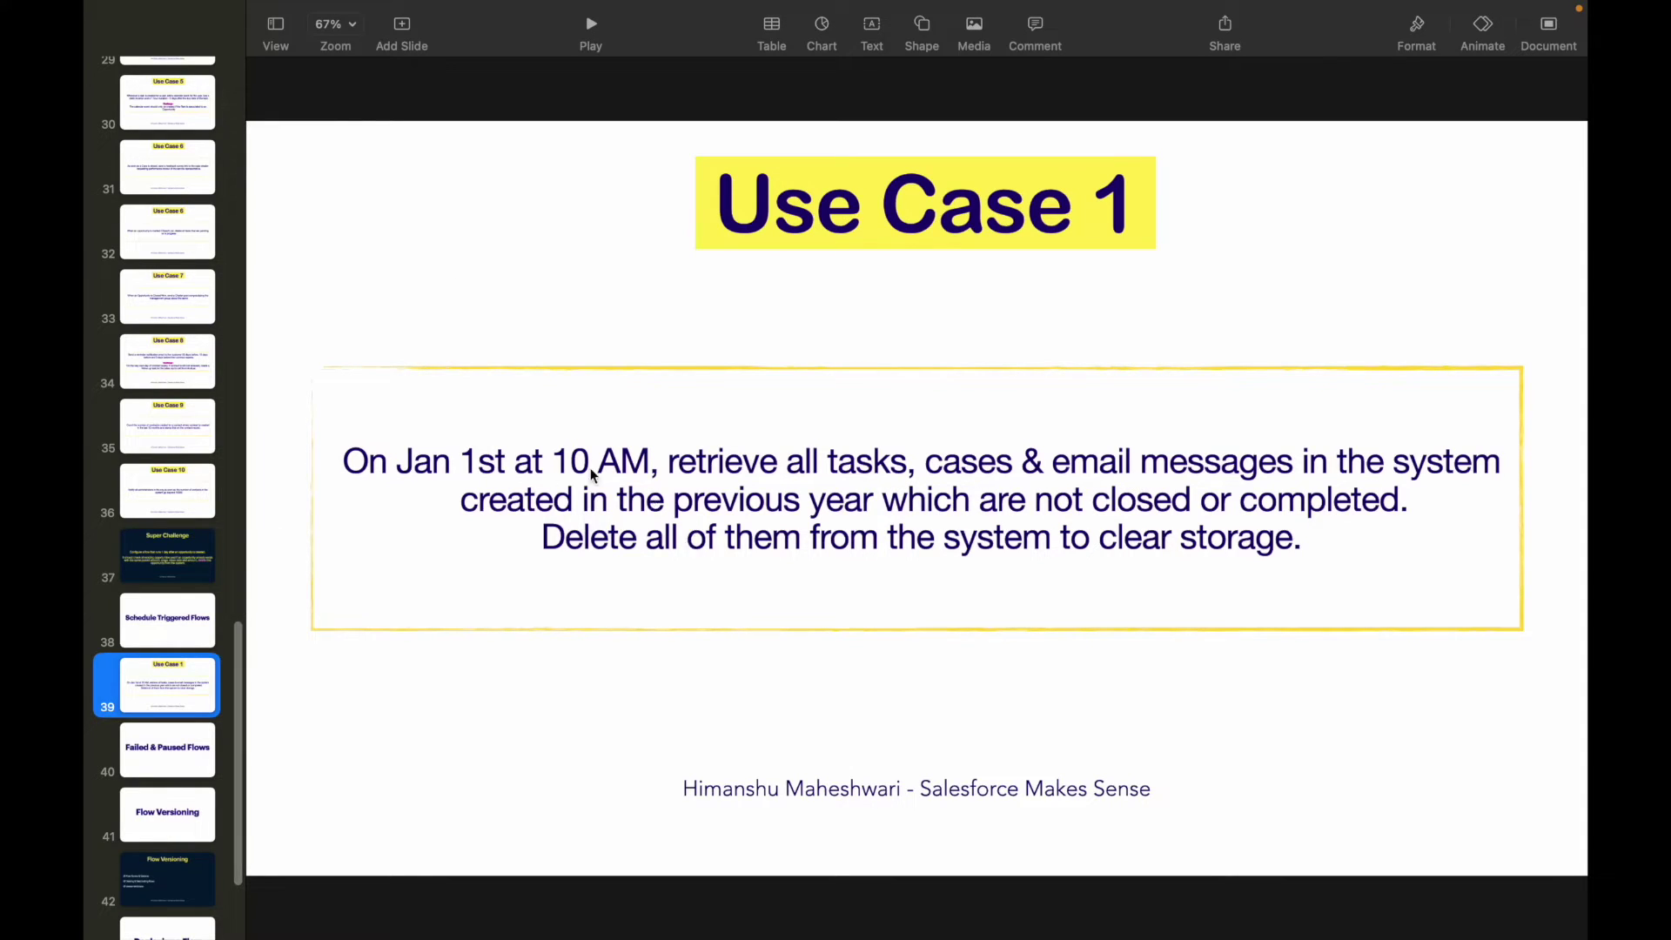
Read the Use Case 1 slide on deleting last year's unclosed tasks, cases and email messages
mouse_move(1174, 5)
key(ctrl+Left)
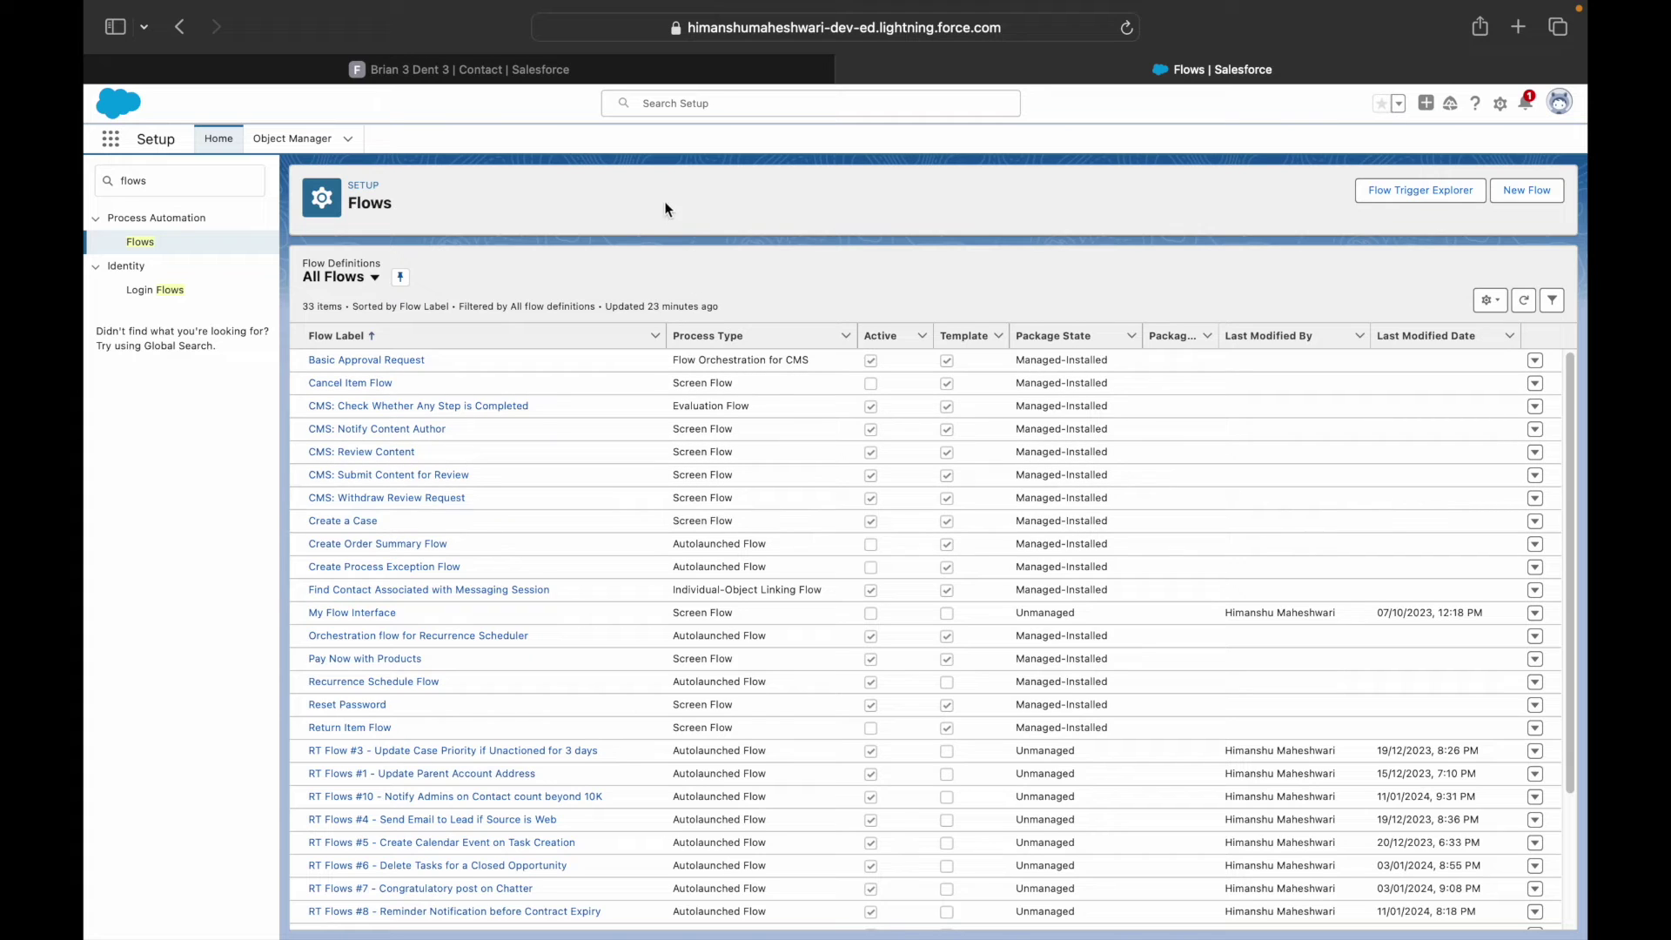
Create a new Schedule-Triggered Flow from the New Flow type picker
click(1548, 193)
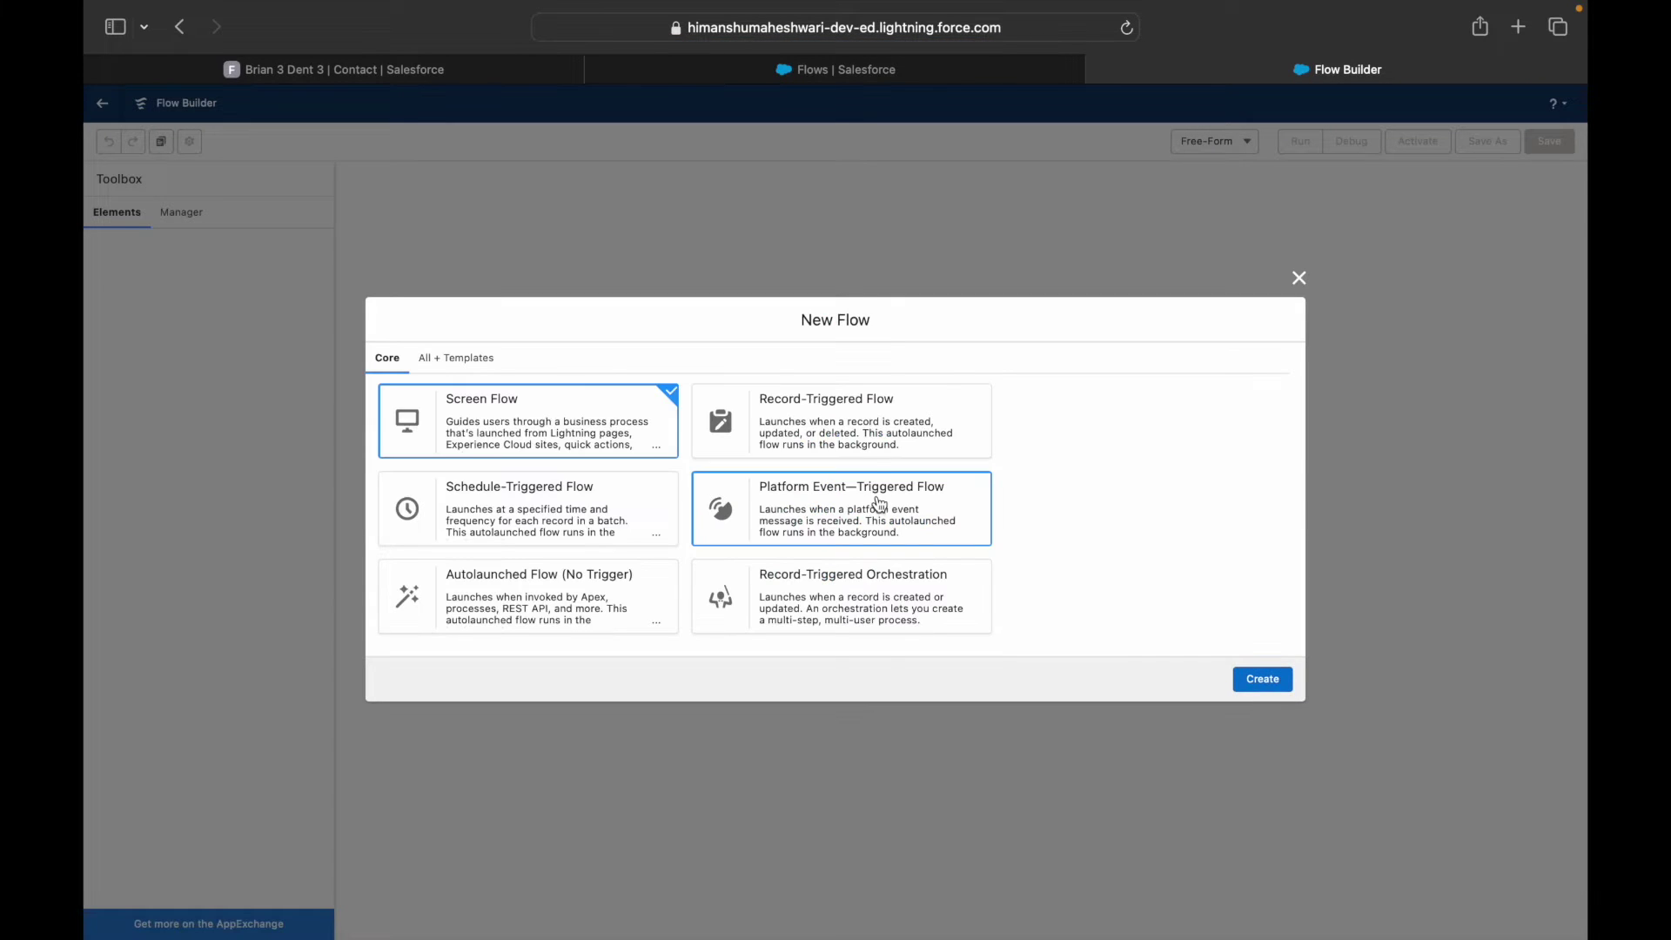
click(852, 432)
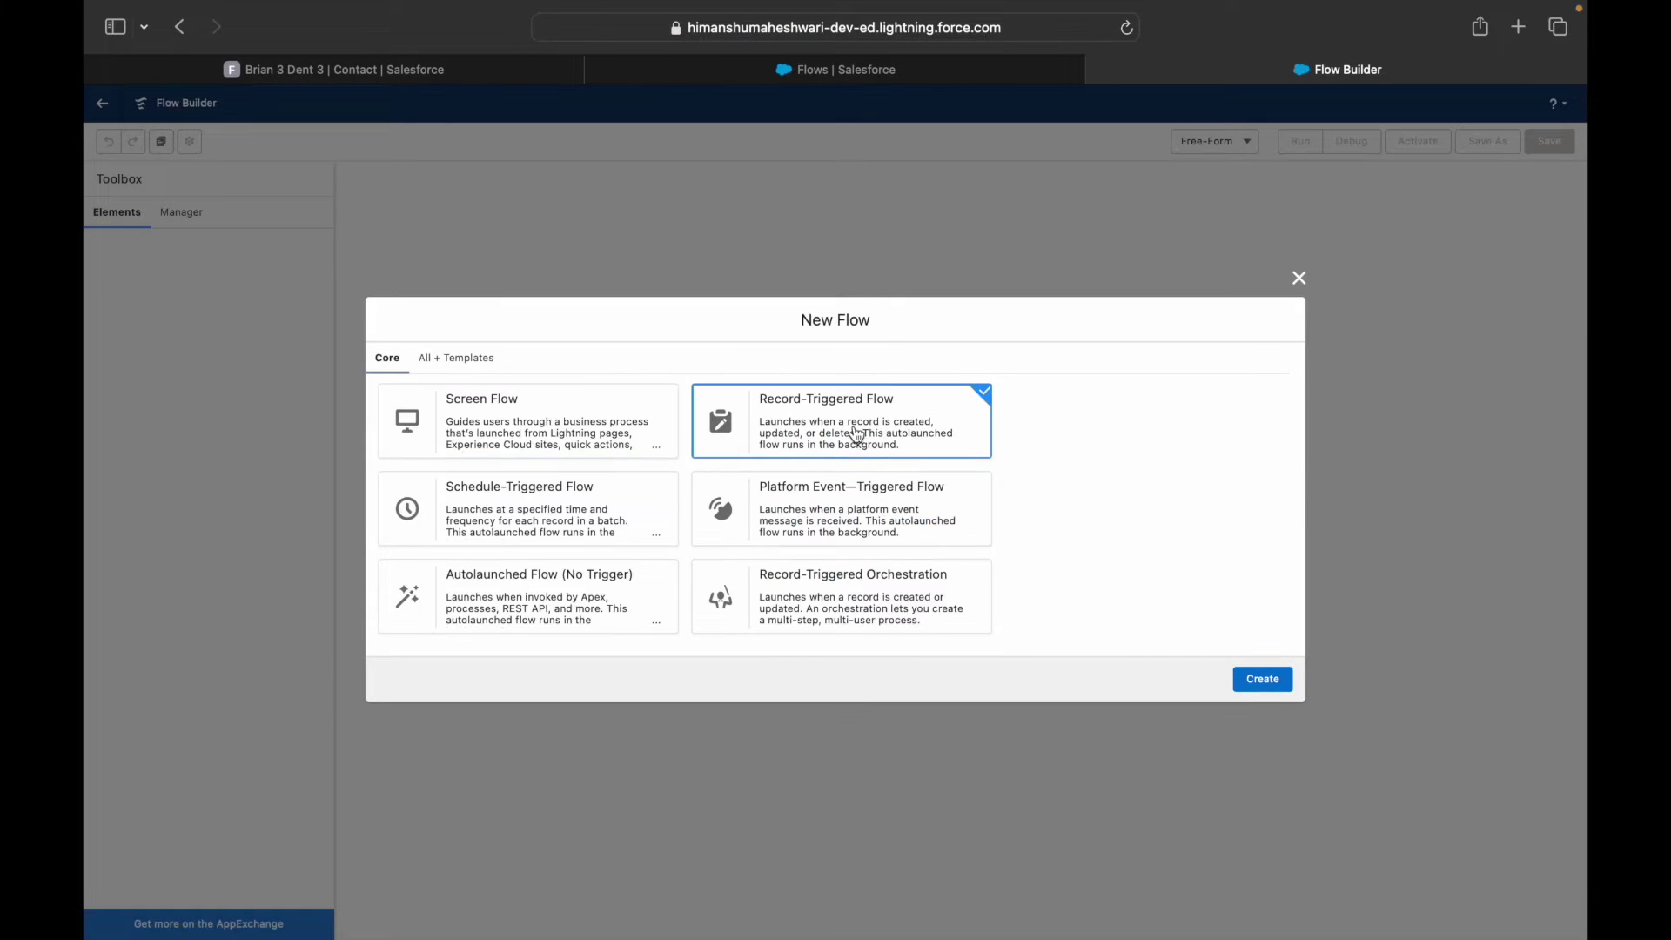
click(516, 517)
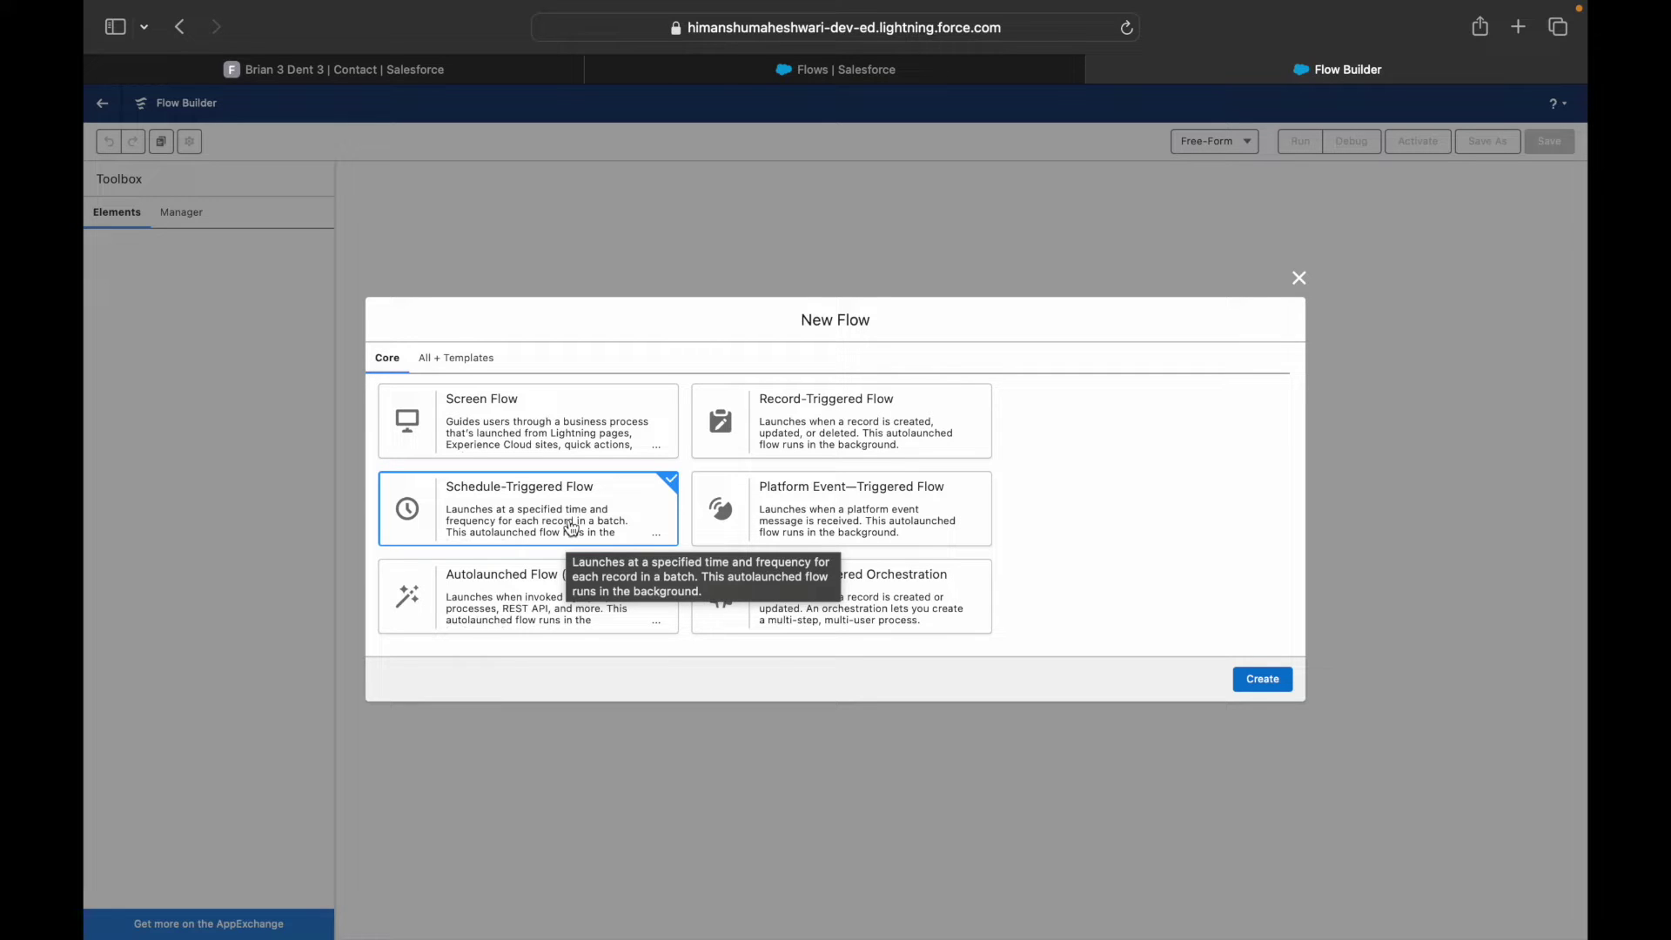
click(566, 429)
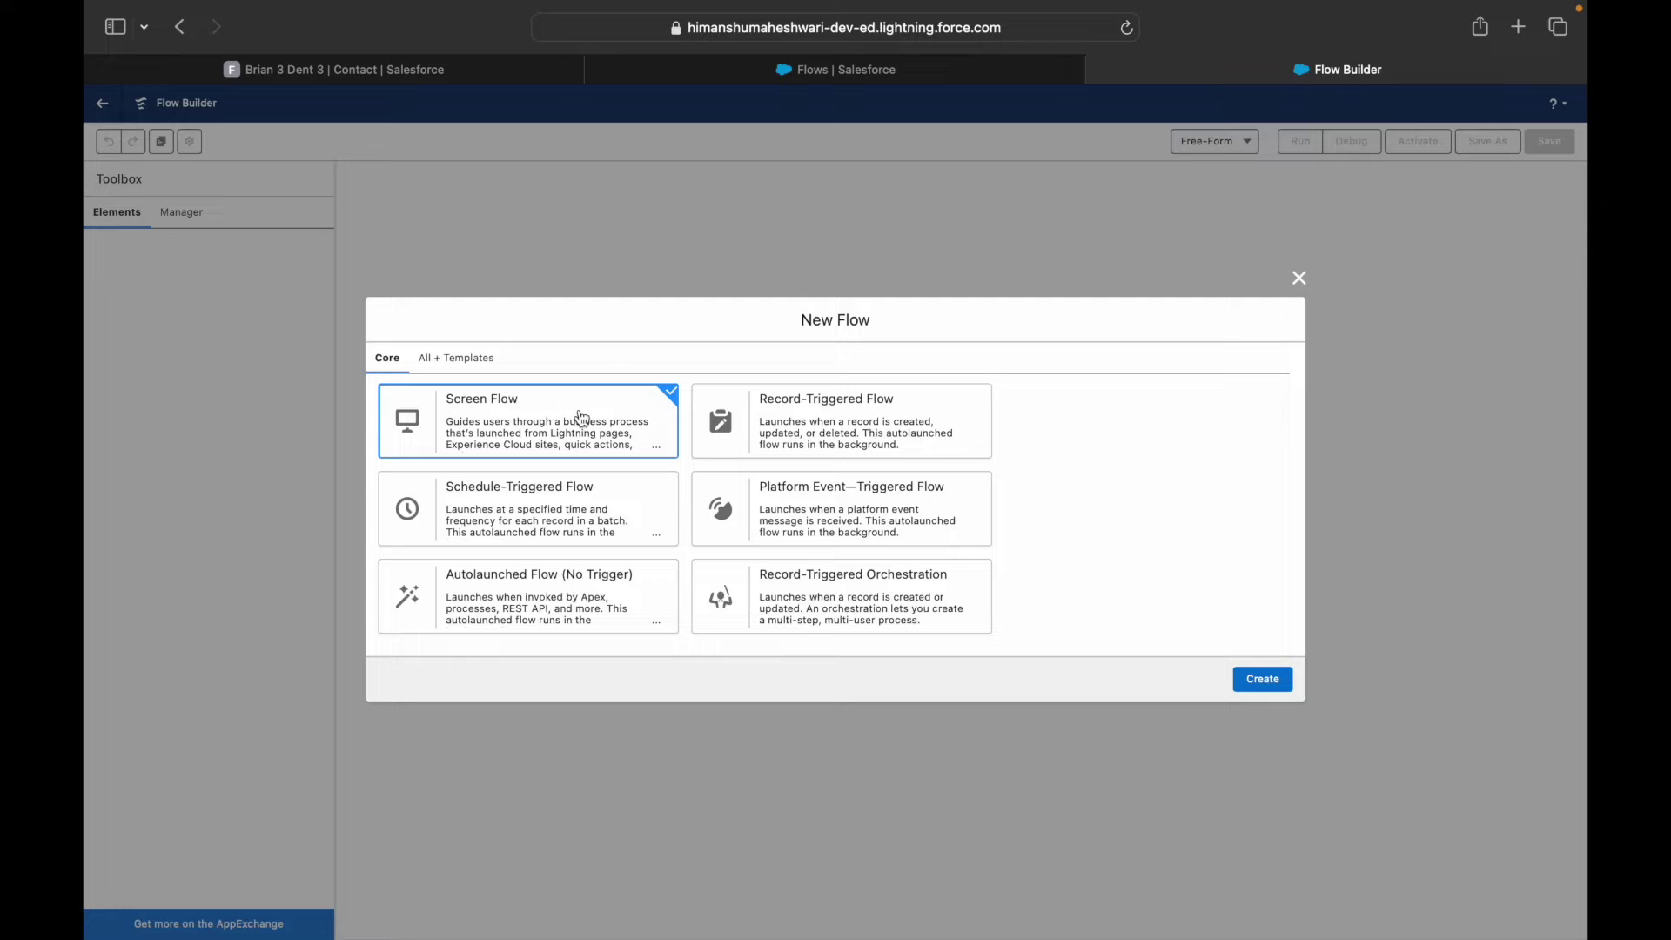
click(739, 428)
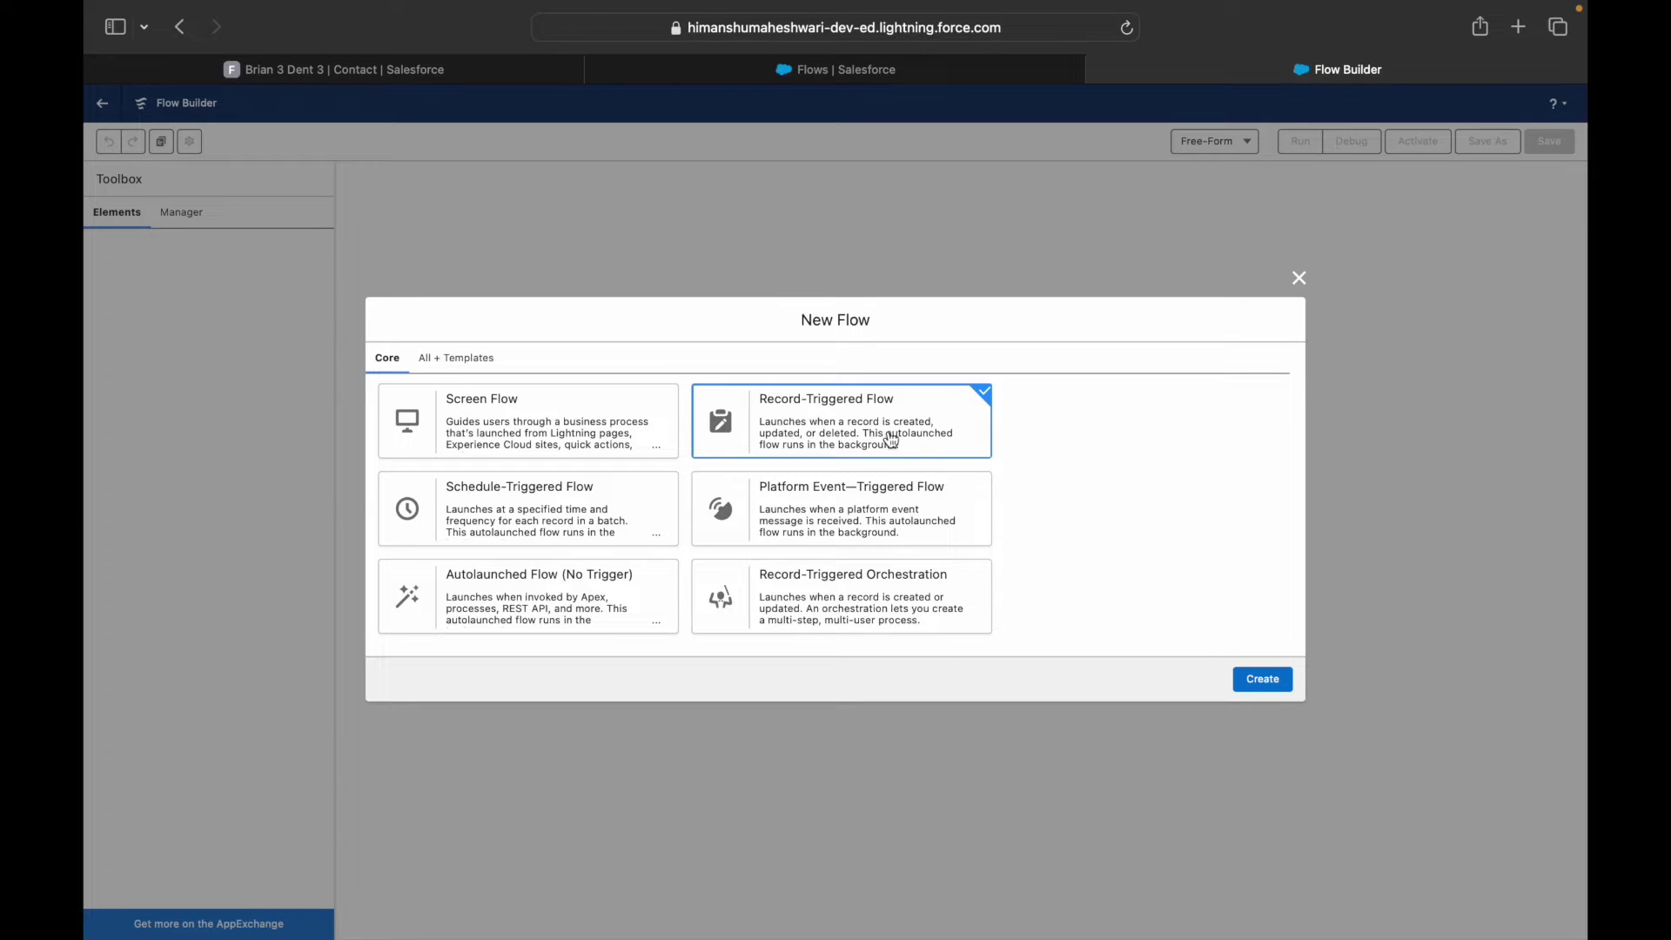
click(573, 520)
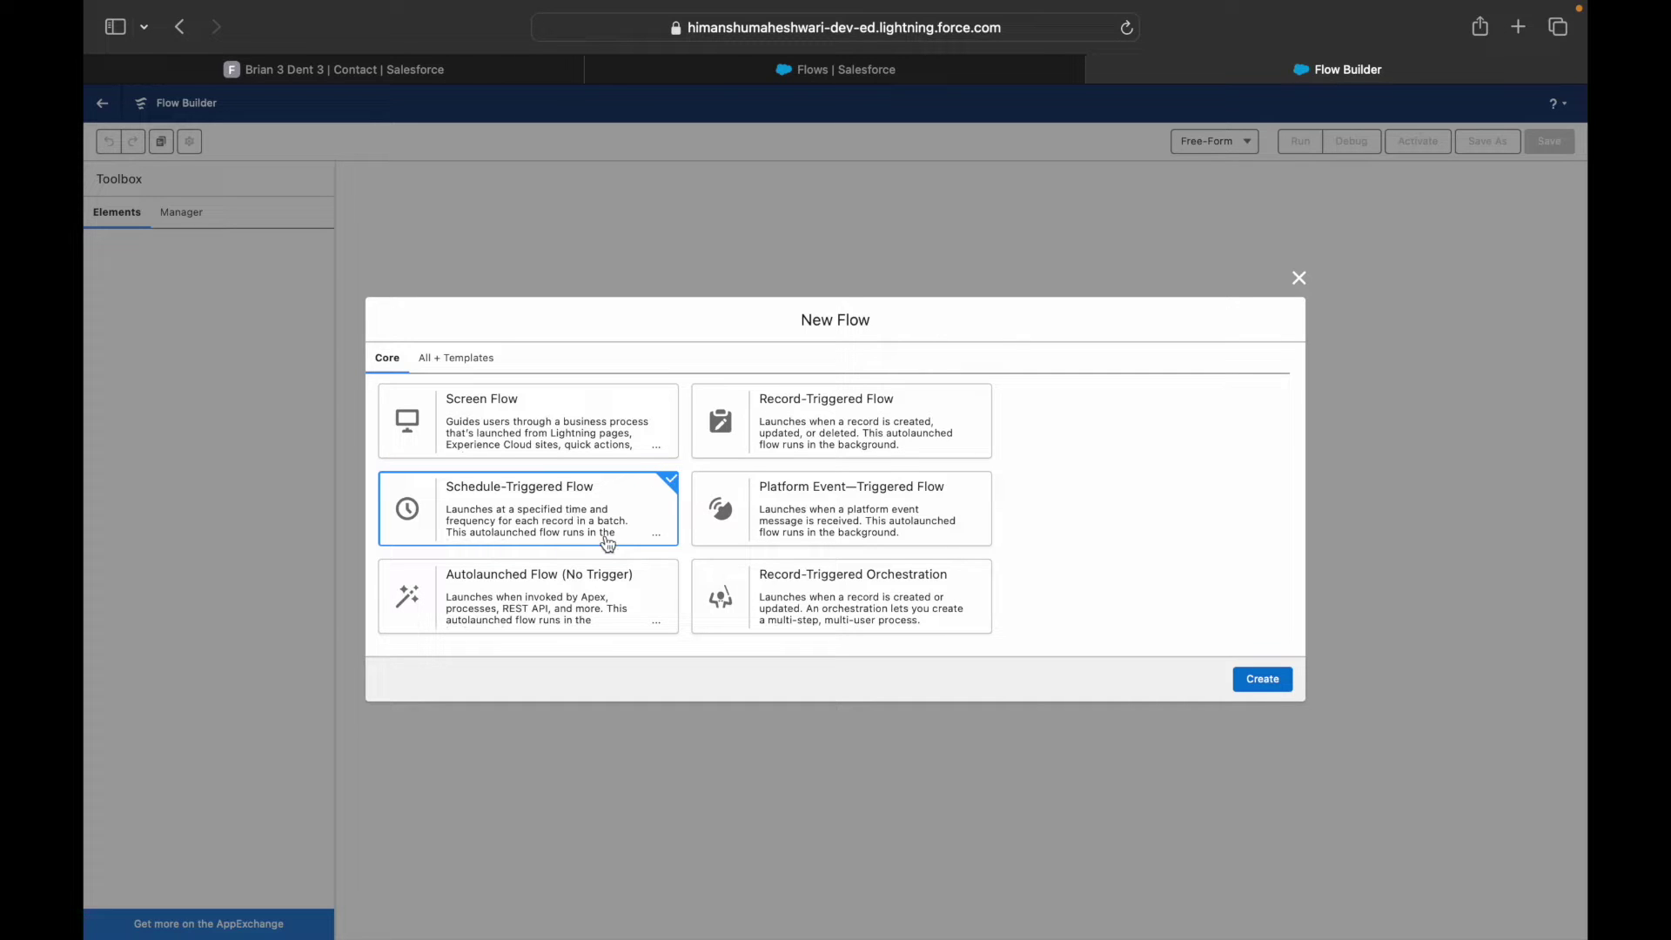
click(1280, 683)
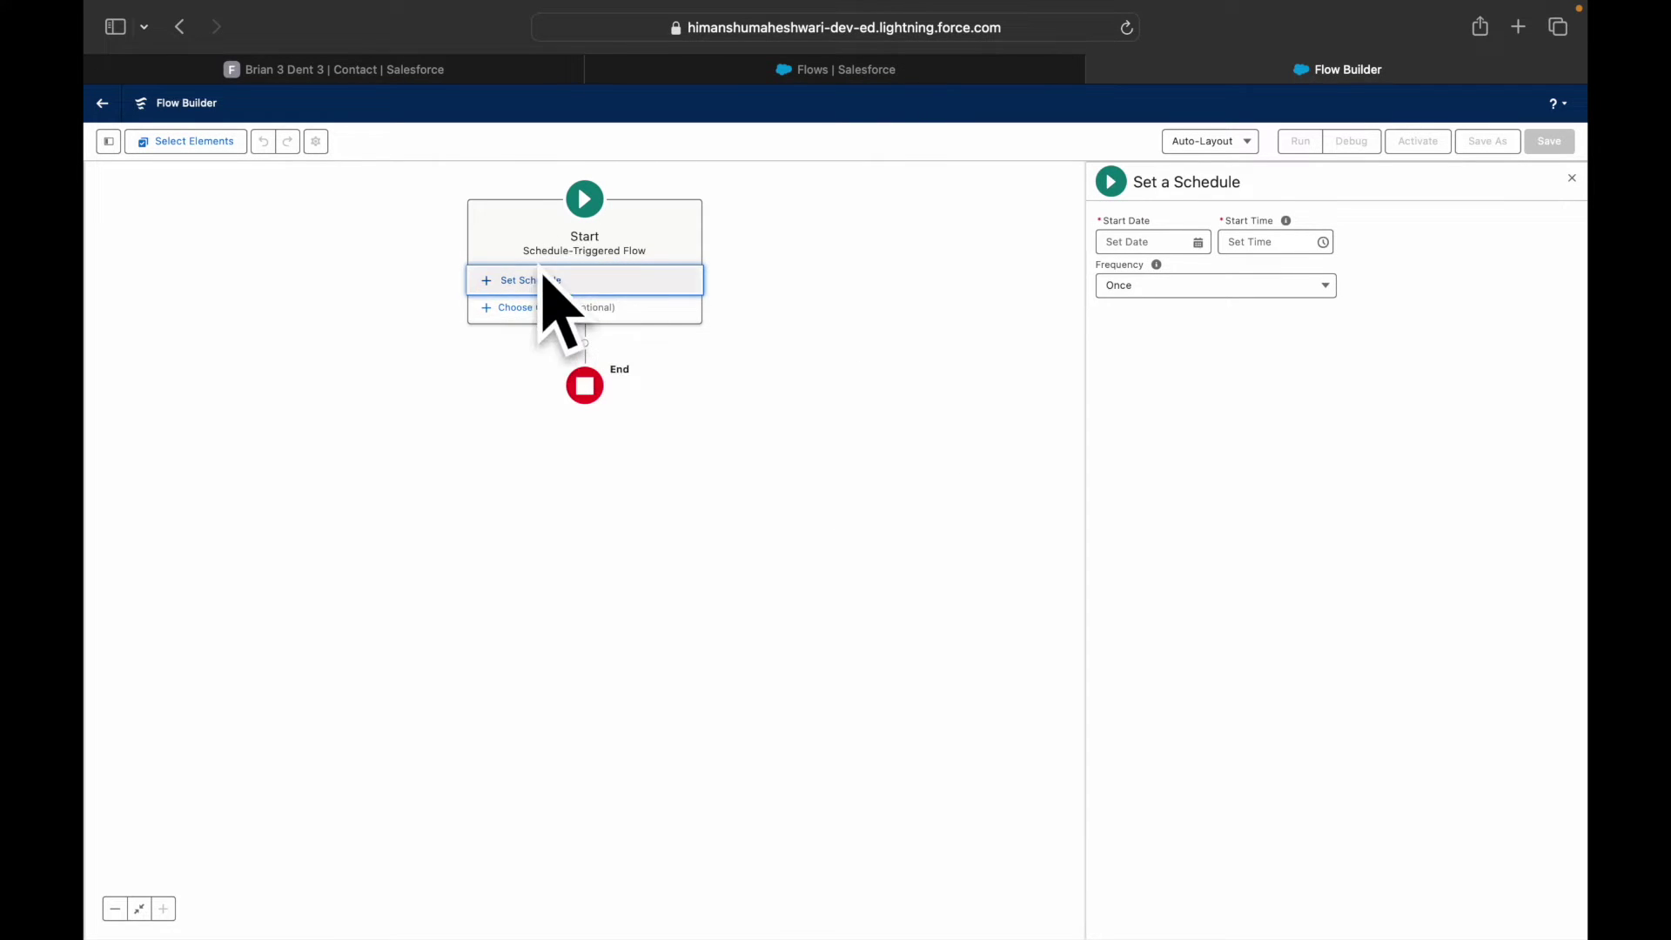
Set the schedule's start date to 1 Jan 2024 and start time to 10:00 AM
click(1175, 246)
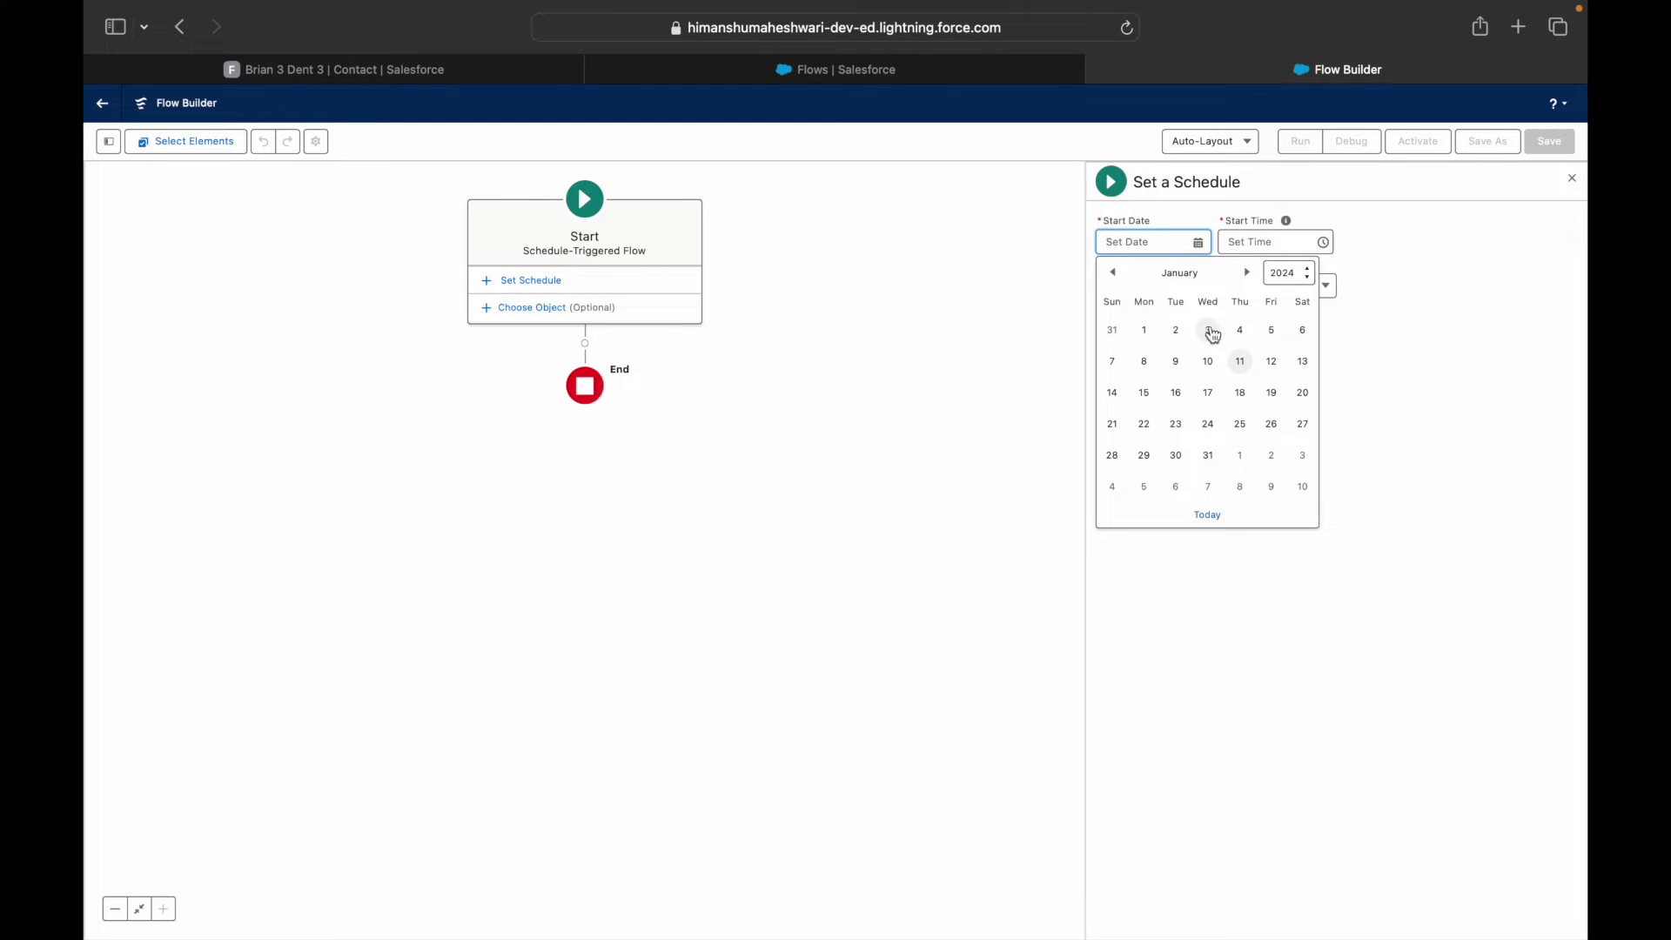
click(1147, 331)
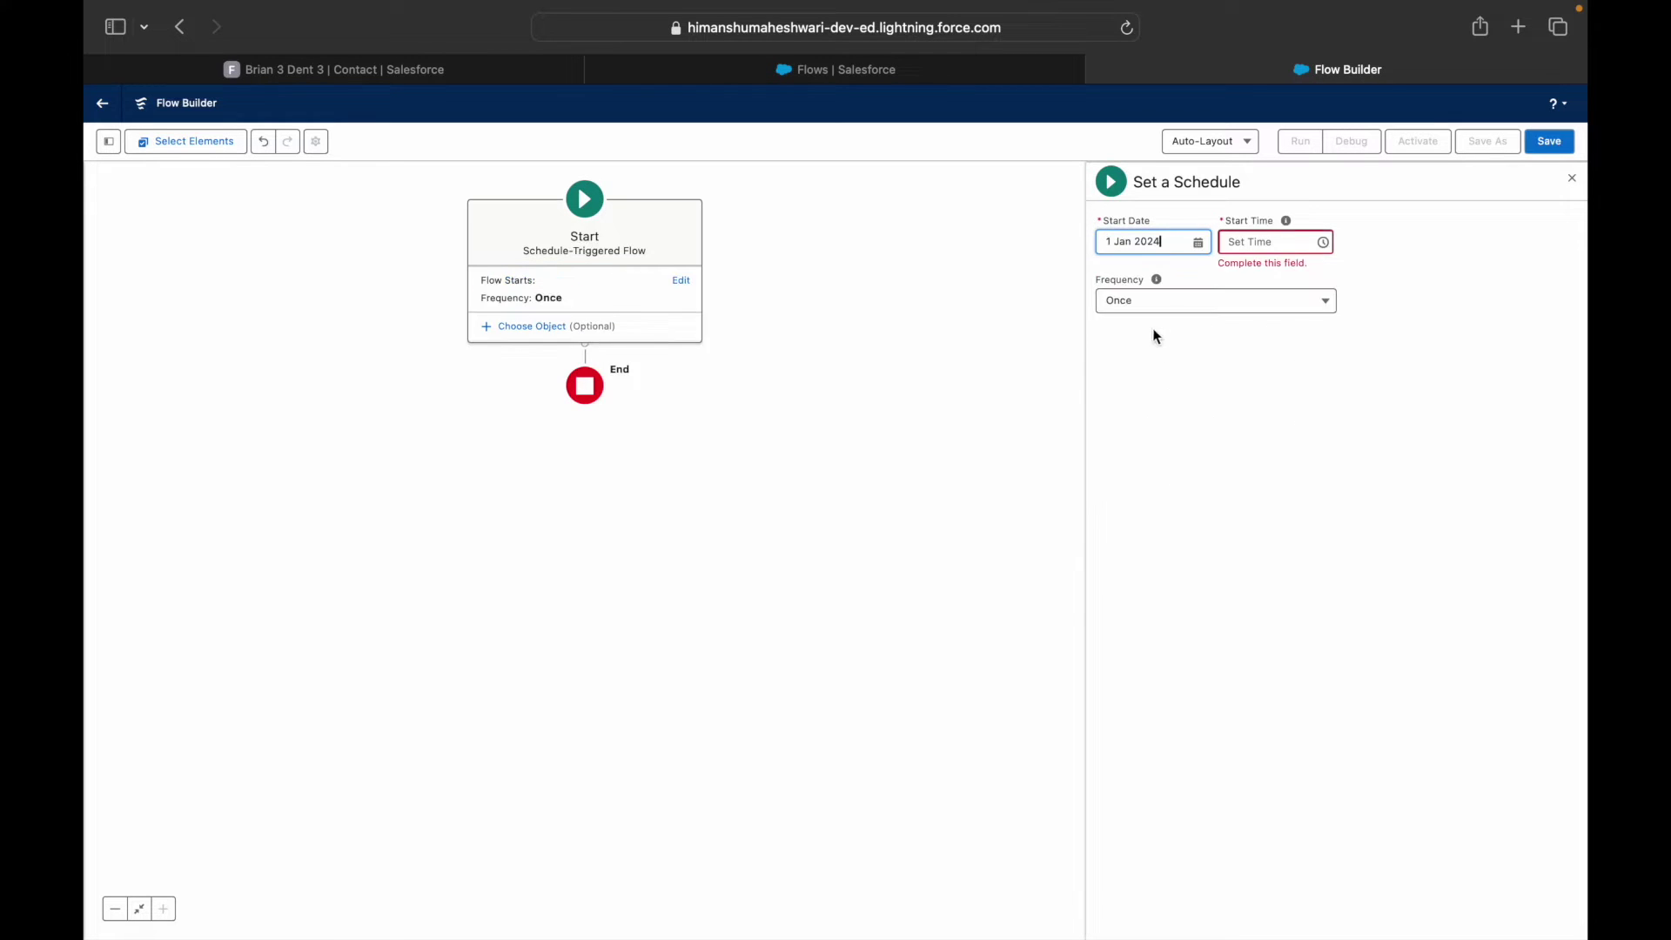
click(1269, 244)
scroll(1262, 335, down, 5)
scroll(1262, 352, down, 10)
scroll(1259, 367, down, 4)
click(1253, 295)
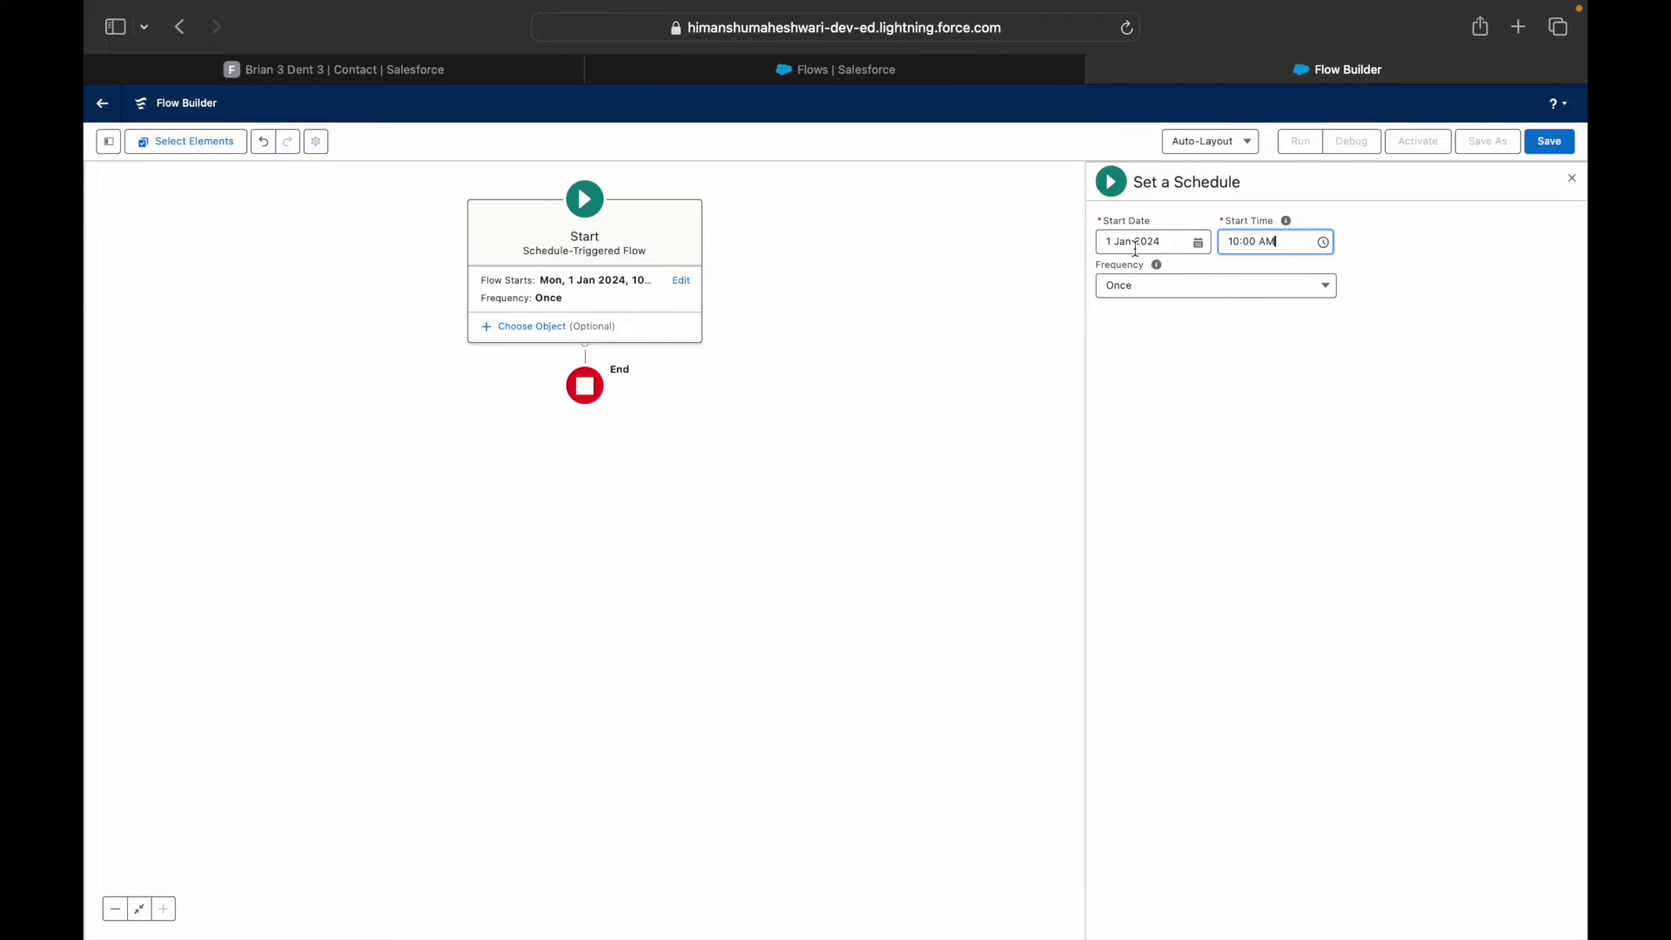
Try the Daily and Weekly frequencies, then leave the frequency set to Once
click(1160, 289)
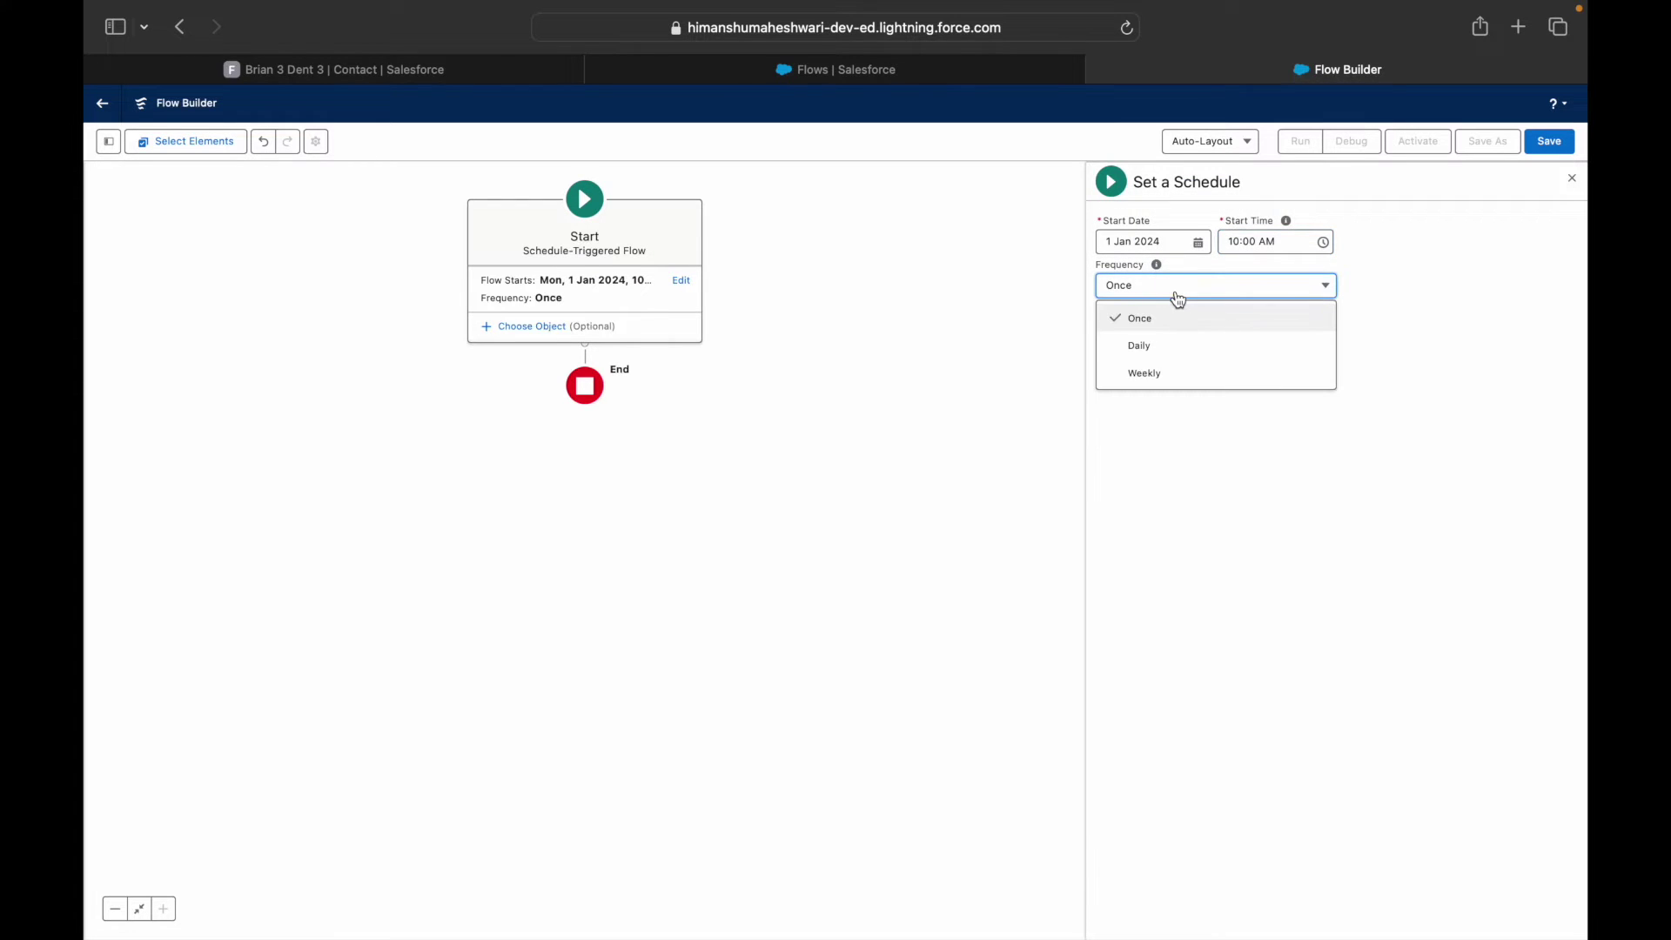
click(1173, 320)
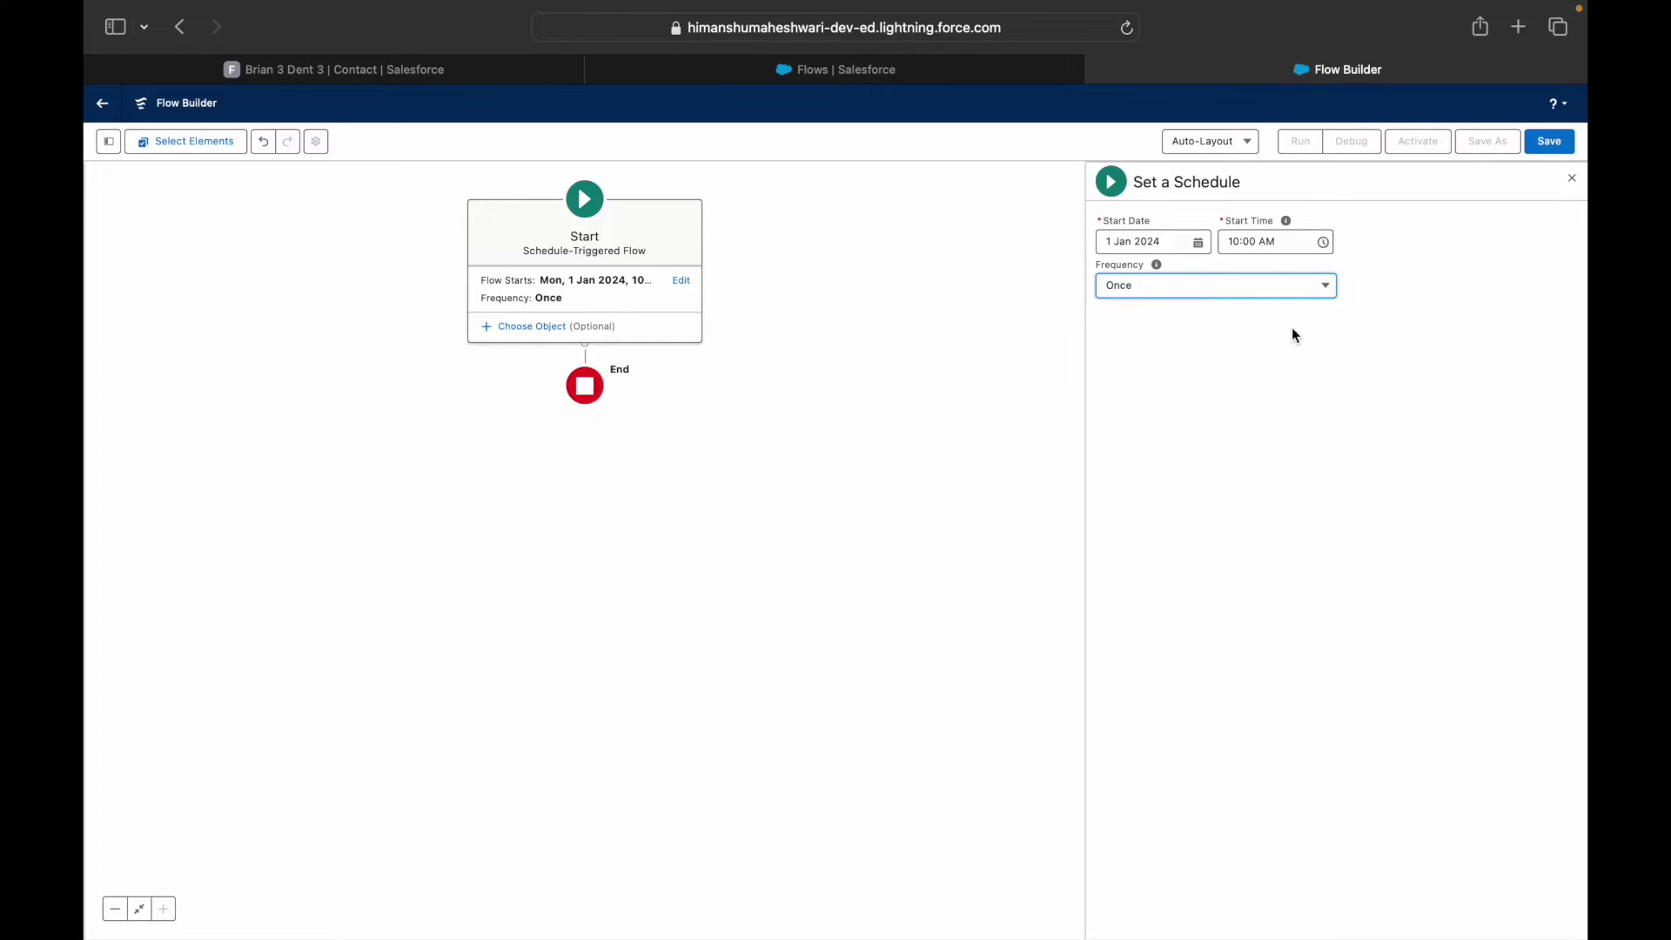
click(1203, 293)
click(1183, 345)
click(1182, 295)
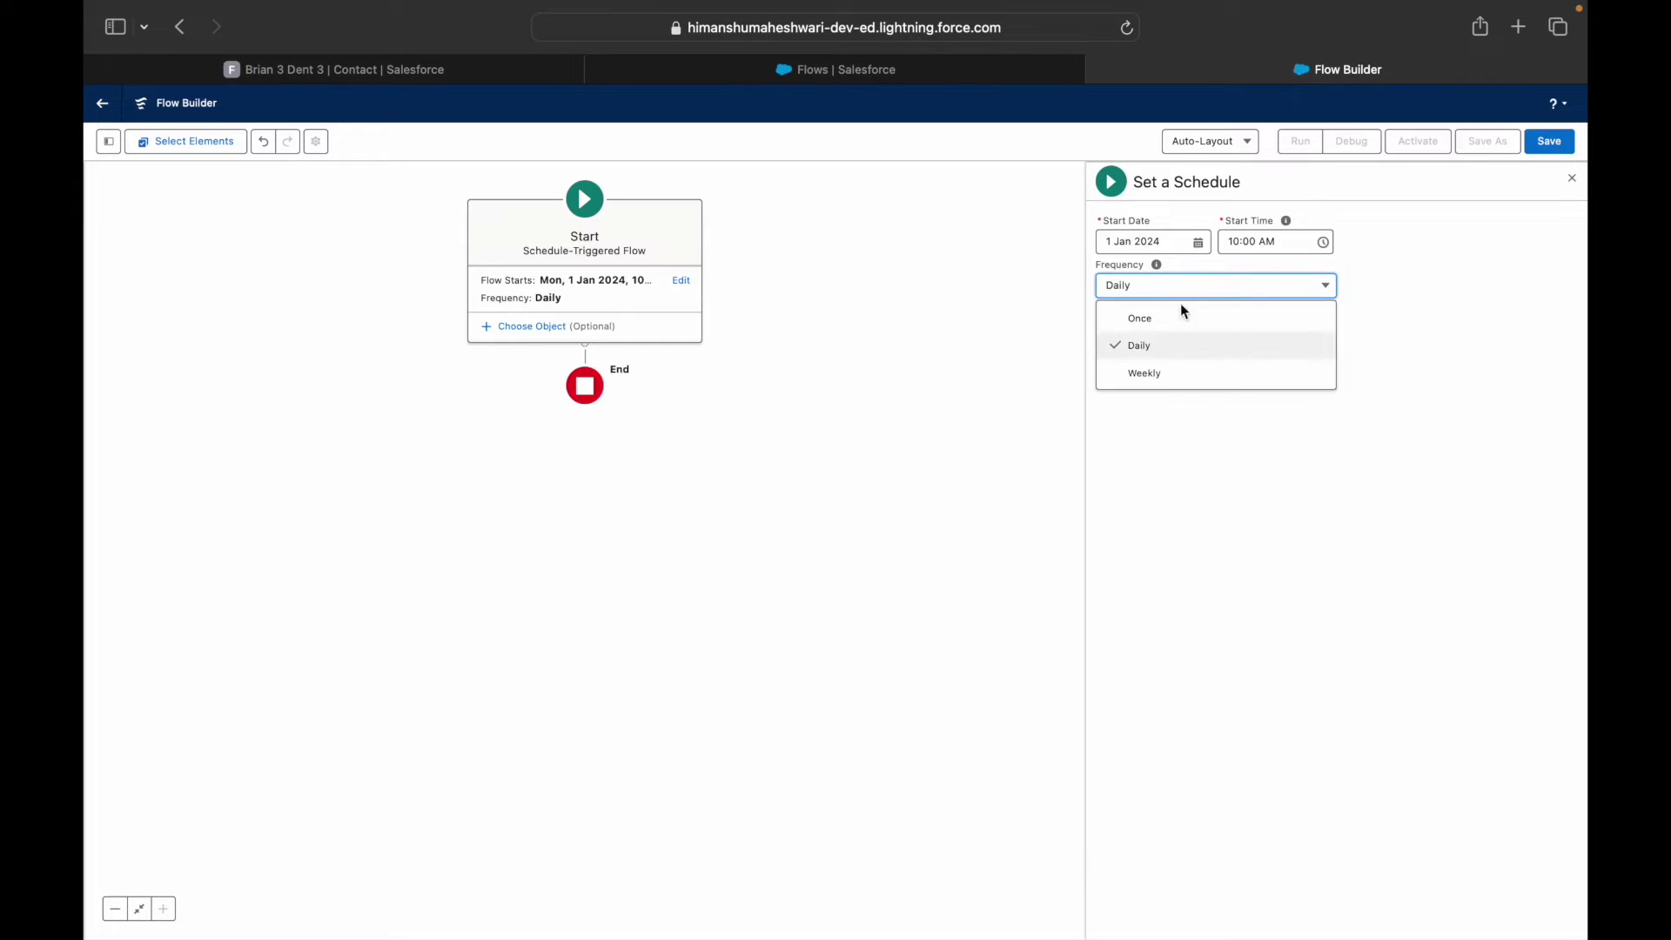
click(1166, 376)
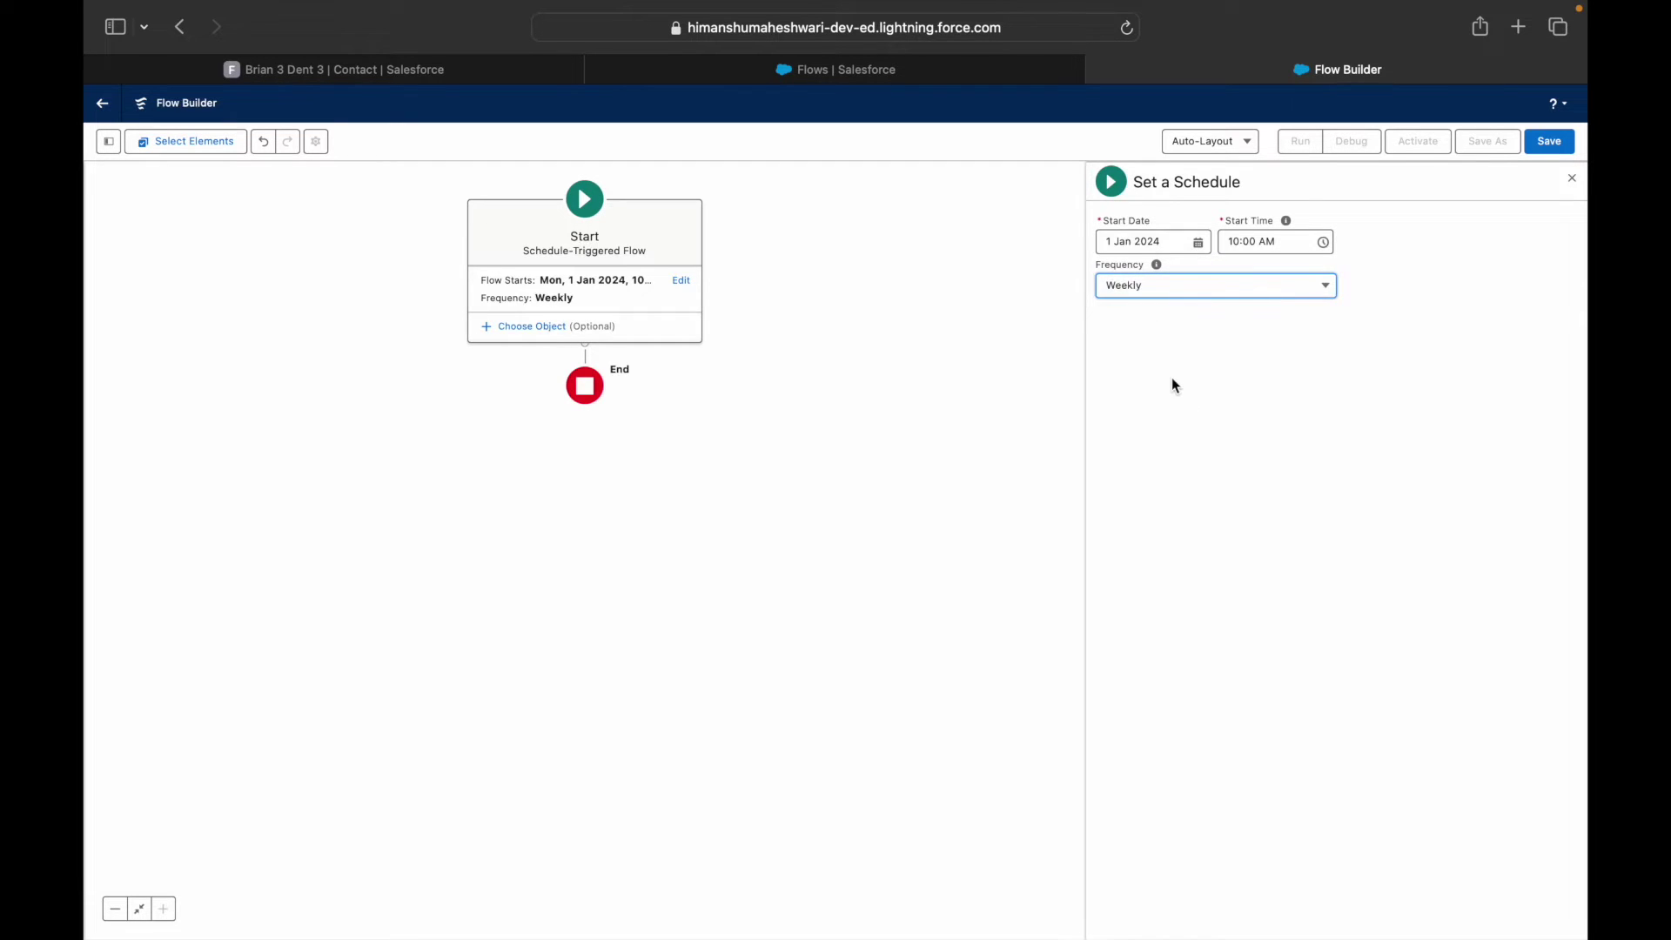
click(1158, 285)
click(1462, 287)
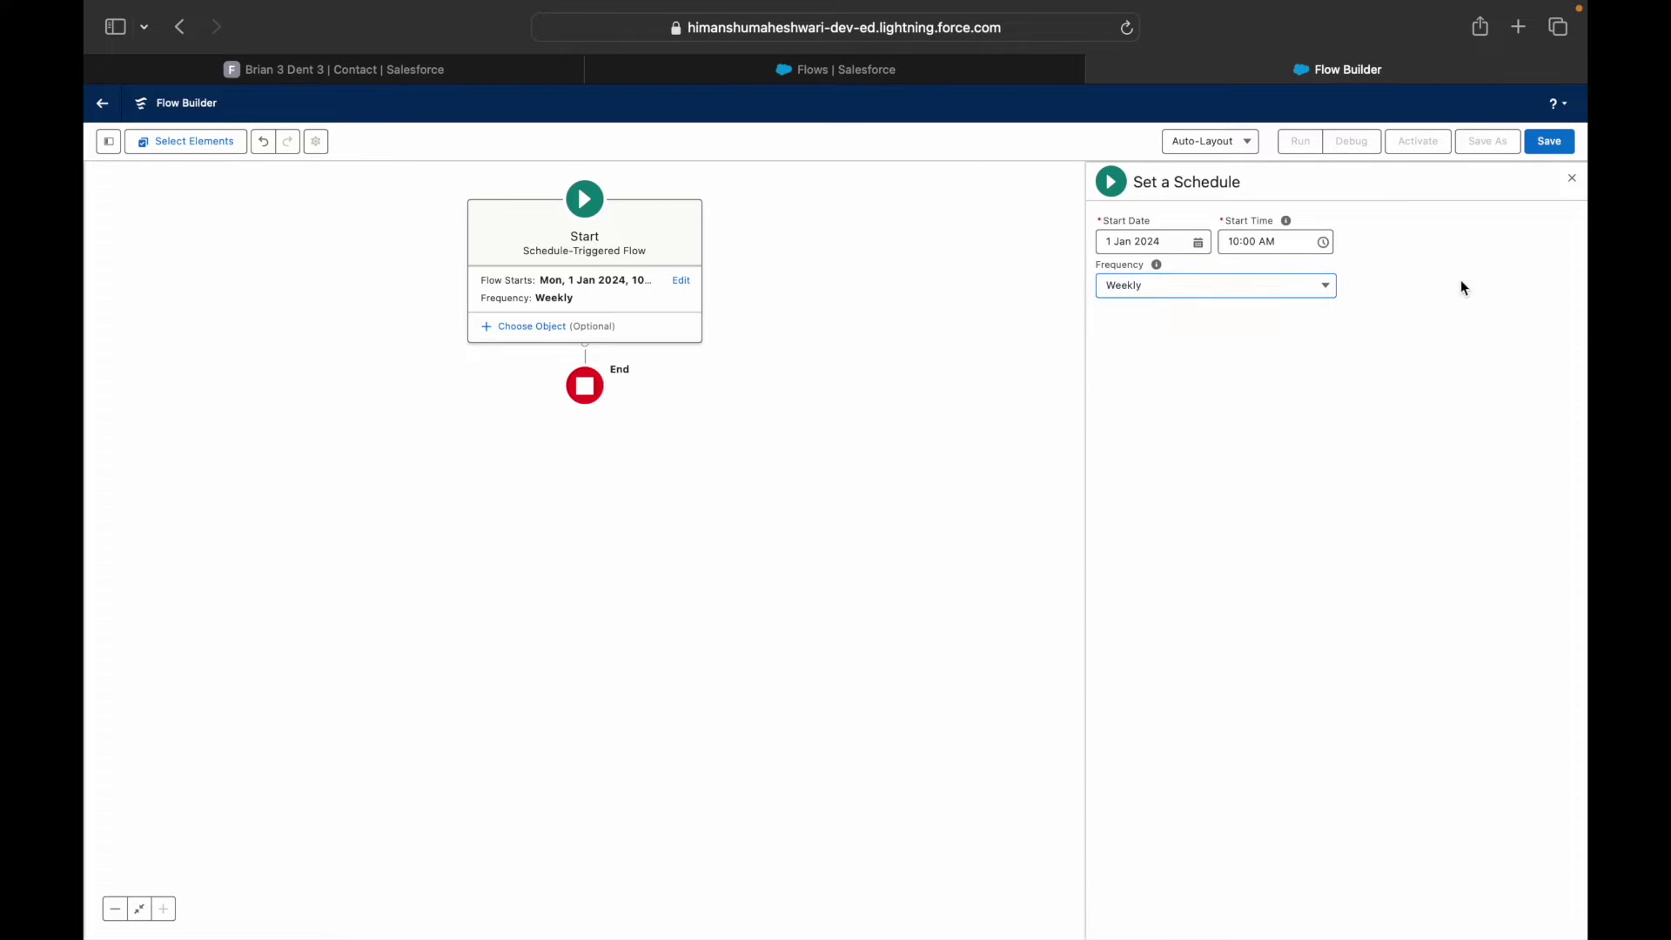
click(1146, 241)
click(1382, 252)
click(1219, 289)
click(1201, 315)
click(1145, 294)
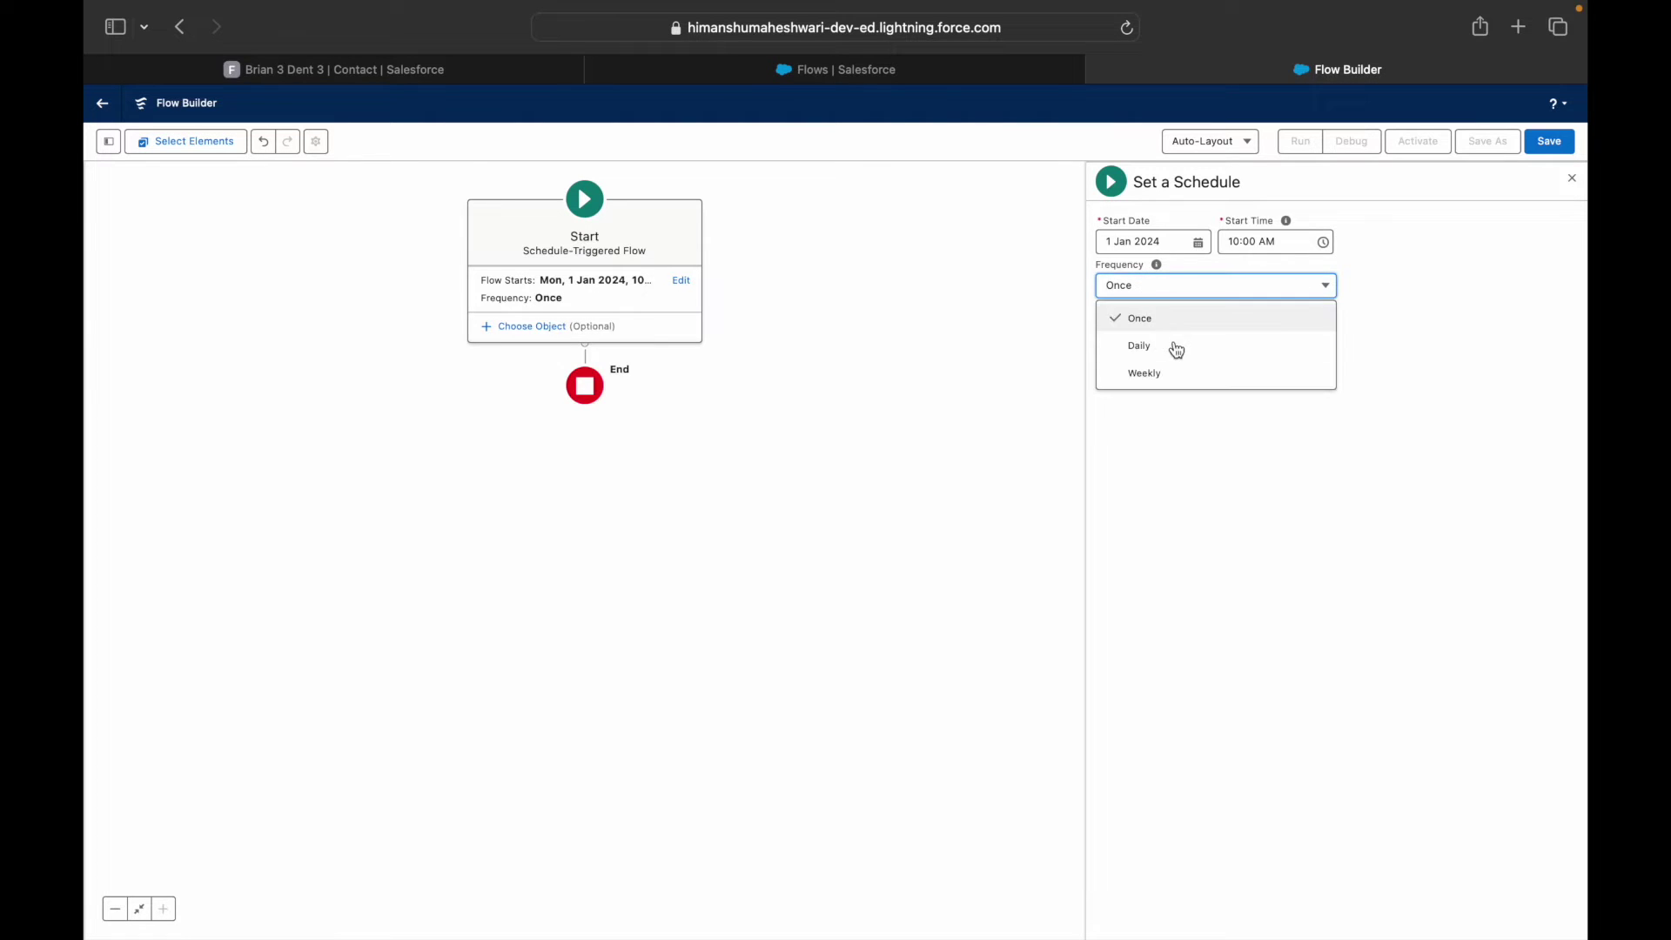
click(1169, 345)
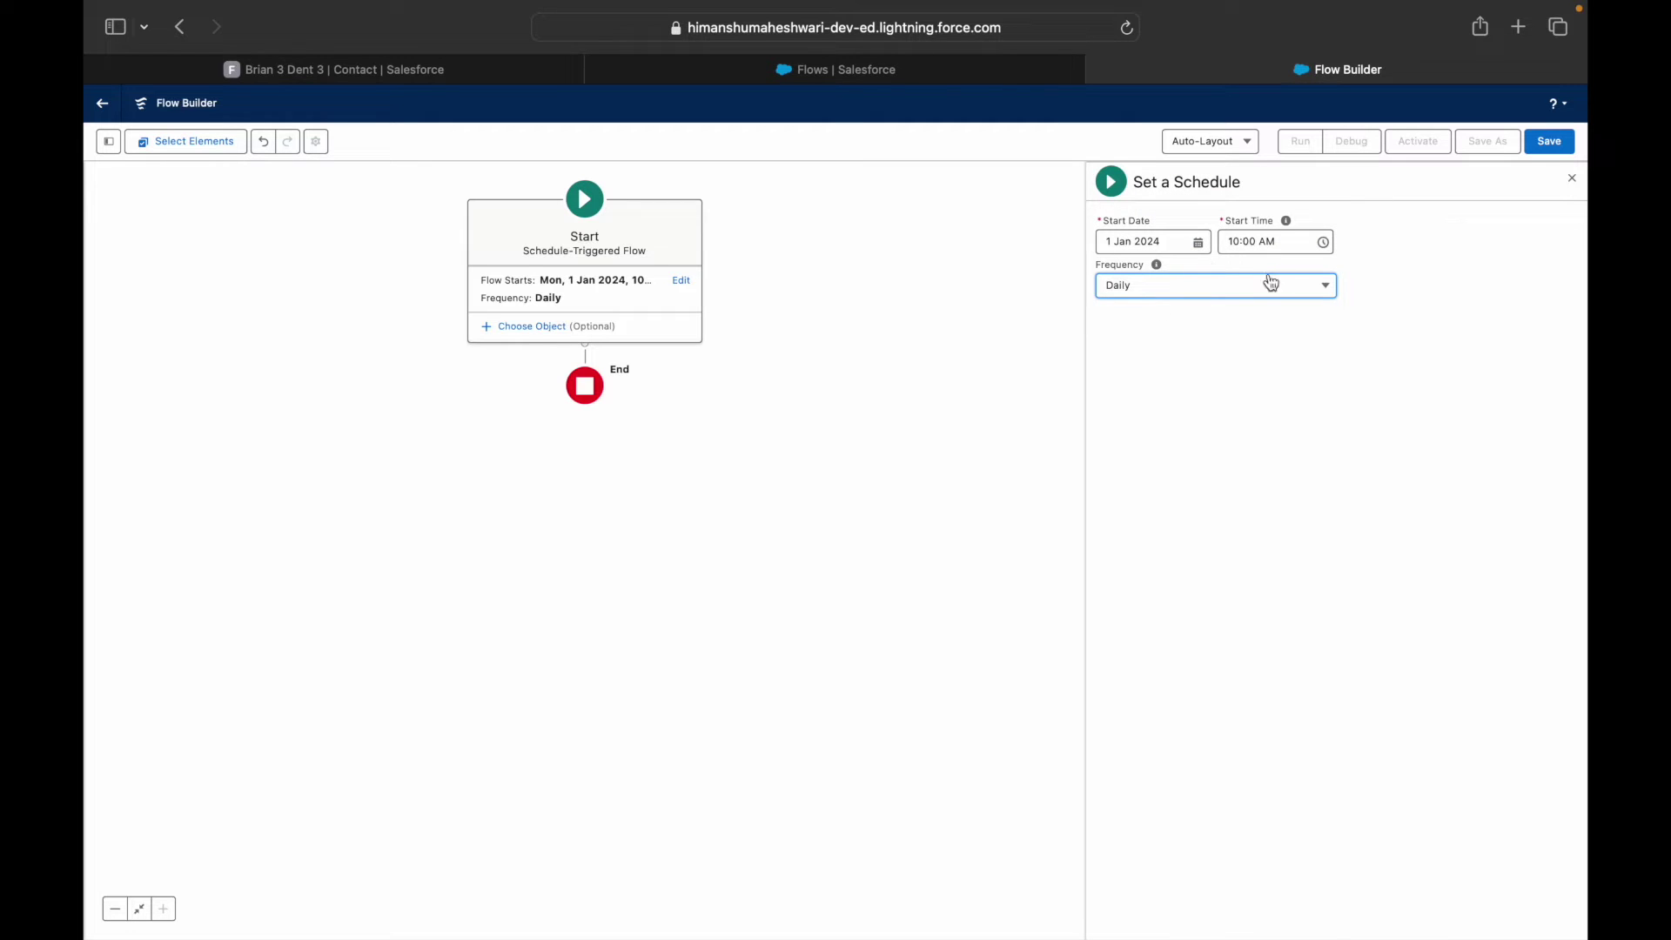
click(1179, 300)
click(1169, 373)
click(1178, 291)
click(1173, 319)
click(526, 325)
Set the start object to Task and base the first filter condition on CreatedDate
click(1096, 281)
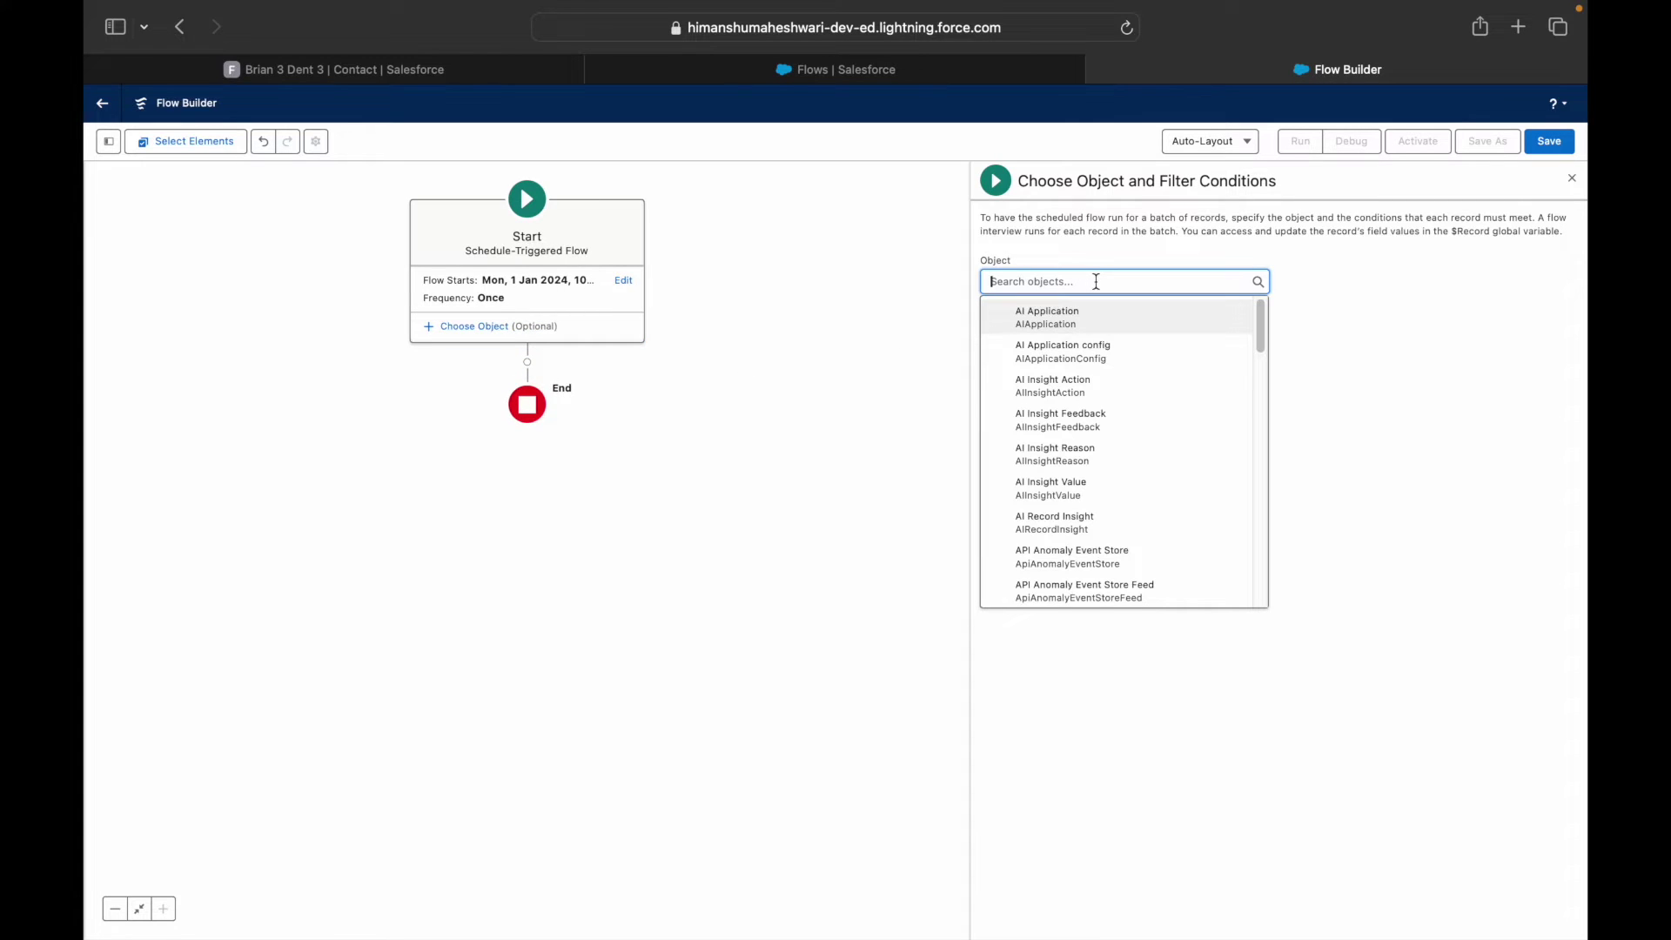
text(Task)
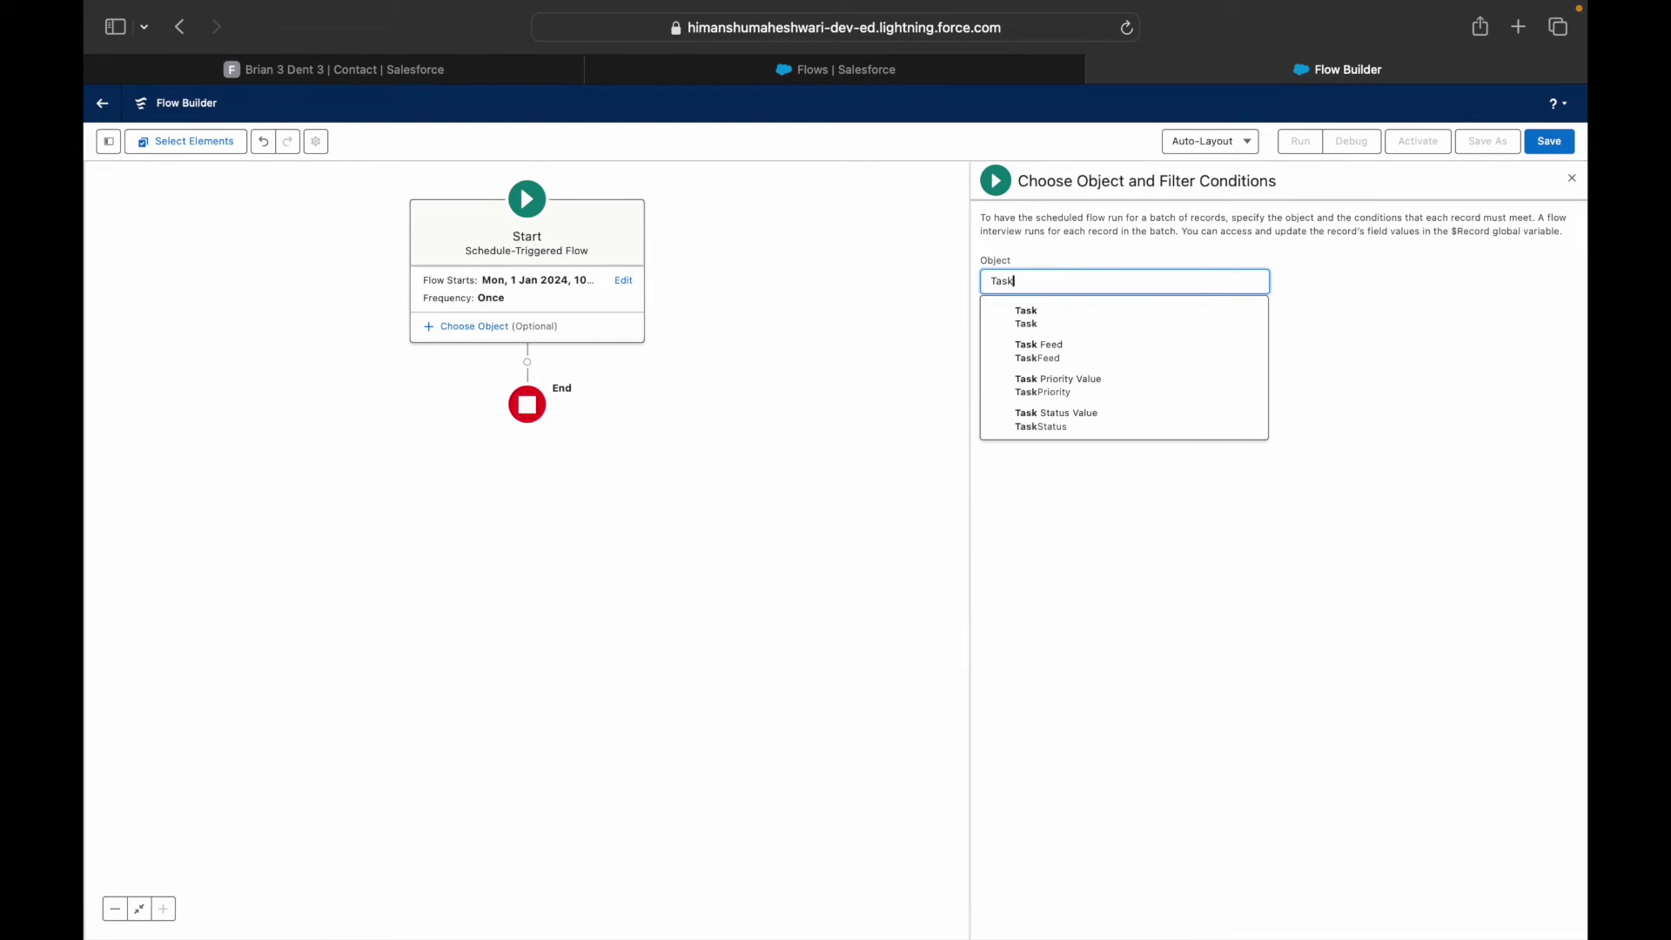
click(1093, 324)
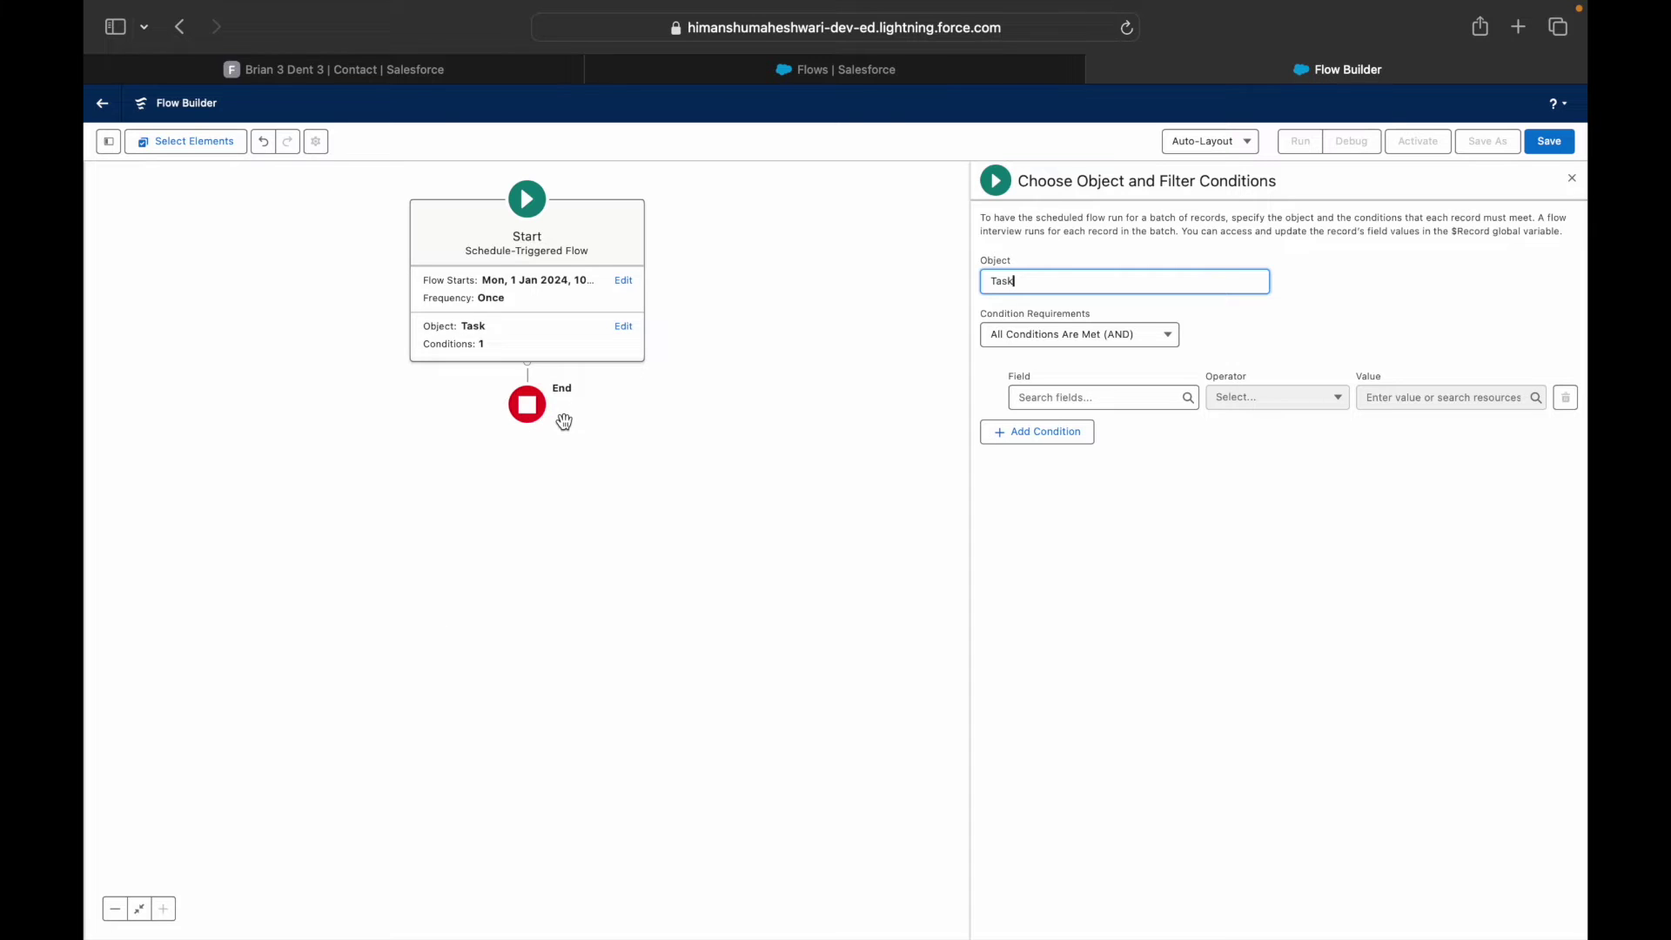
click(1061, 397)
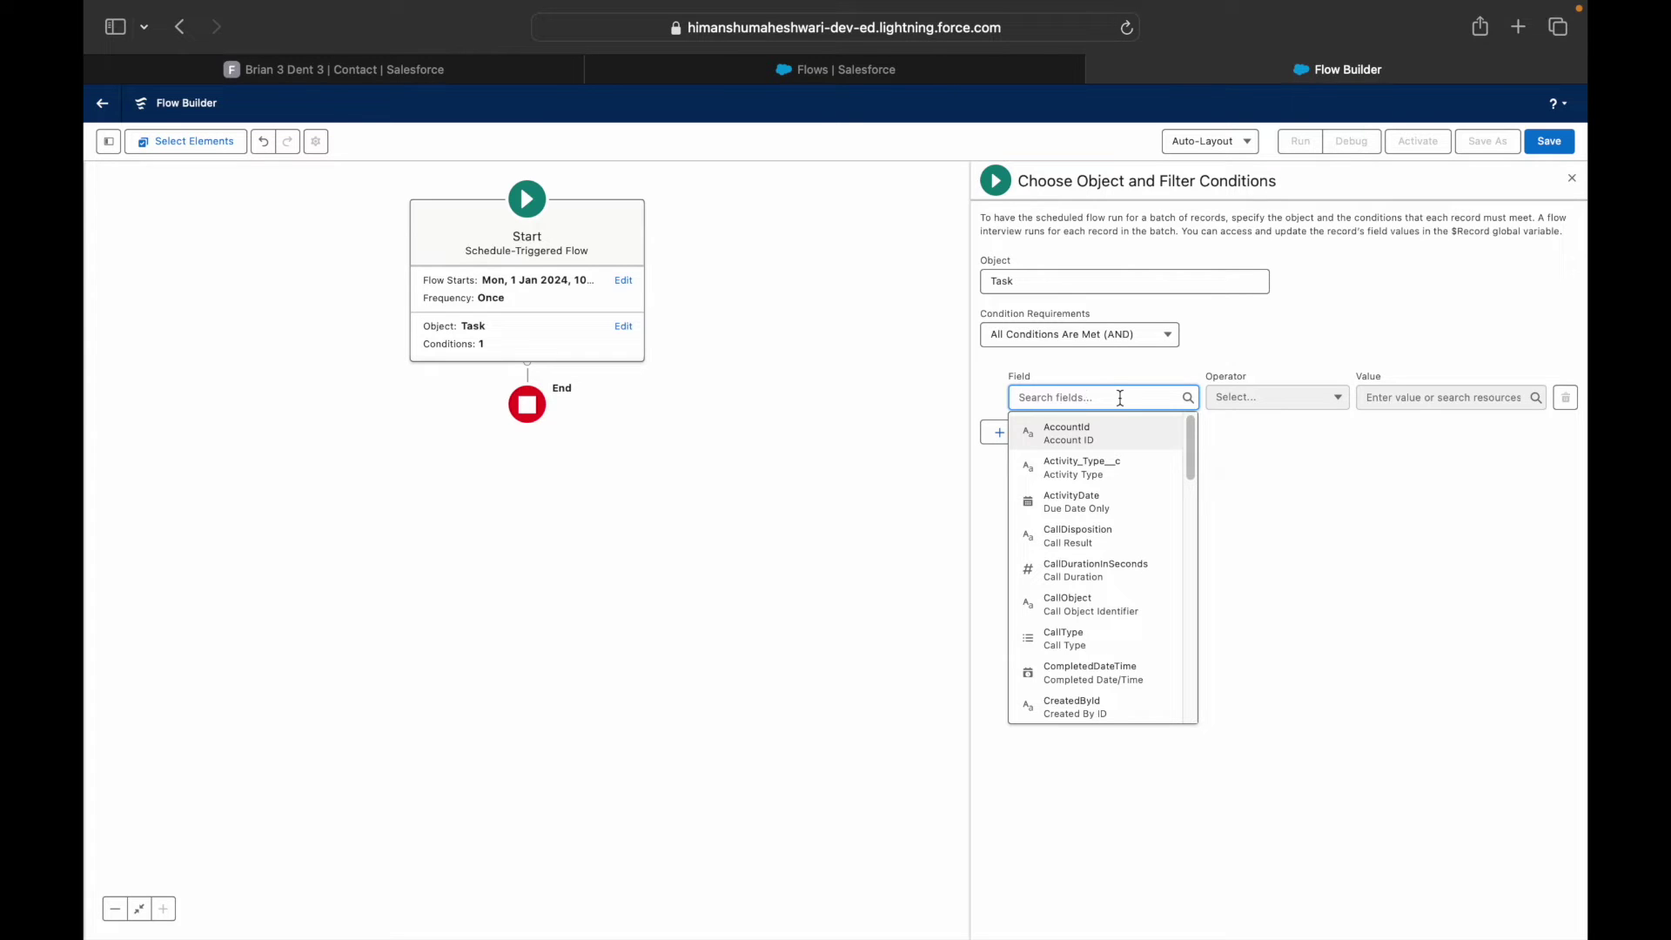
text(Created)
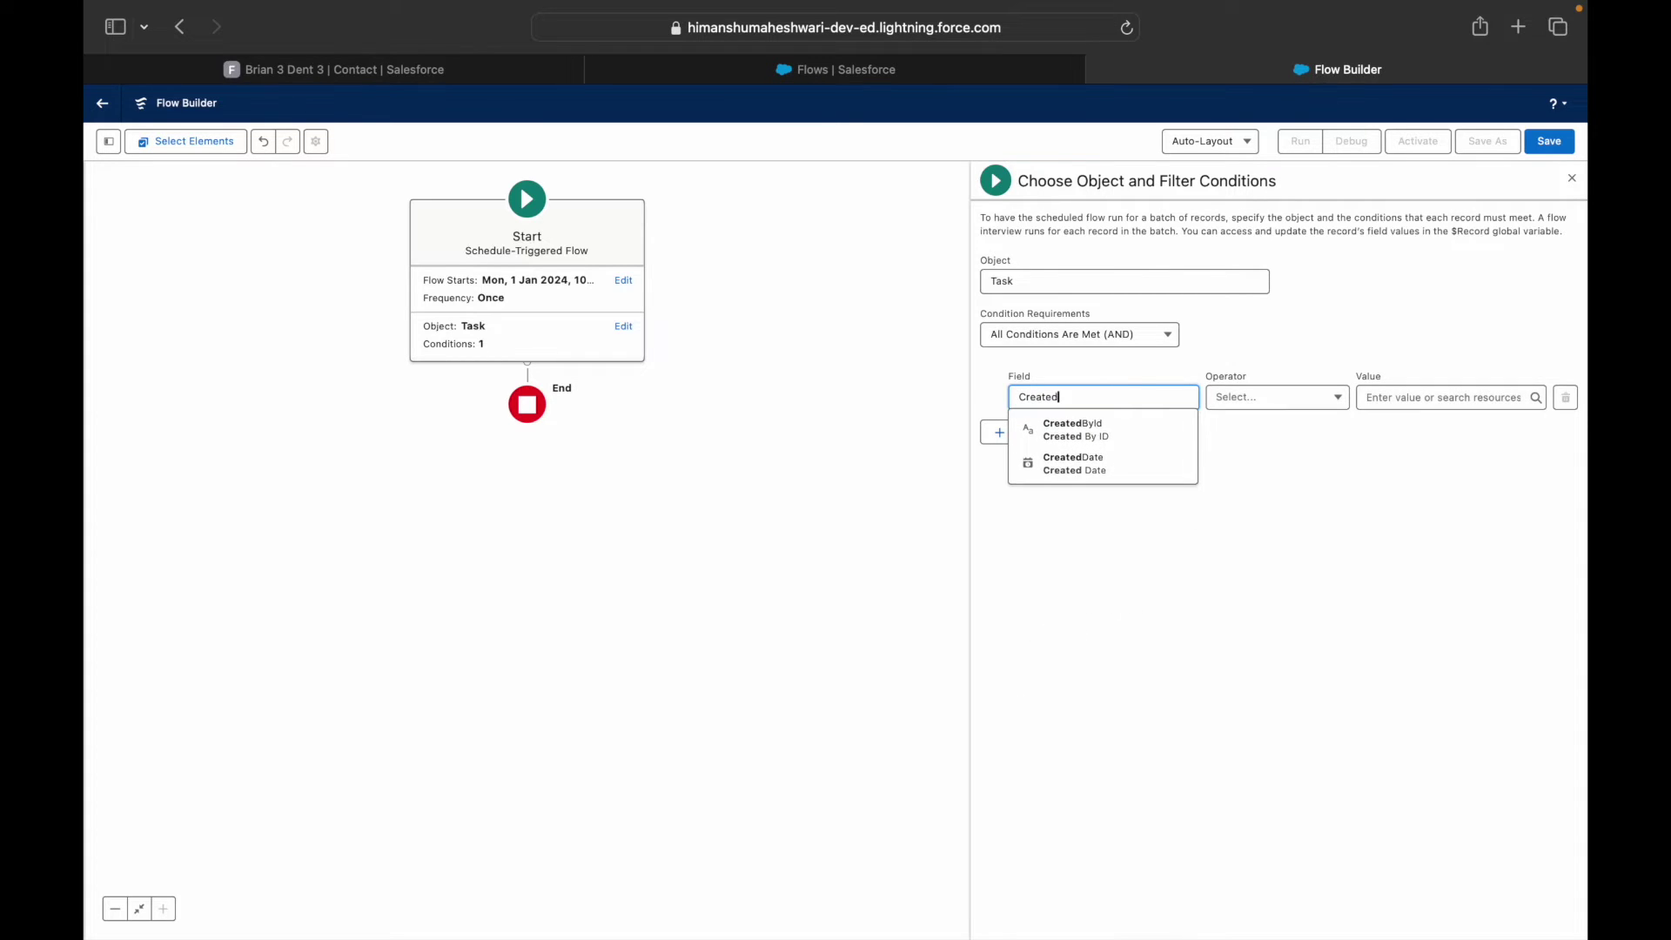
click(1166, 463)
Make the condition CreatedDate Less Than or Equal 31/12/2023
click(1262, 399)
click(1261, 511)
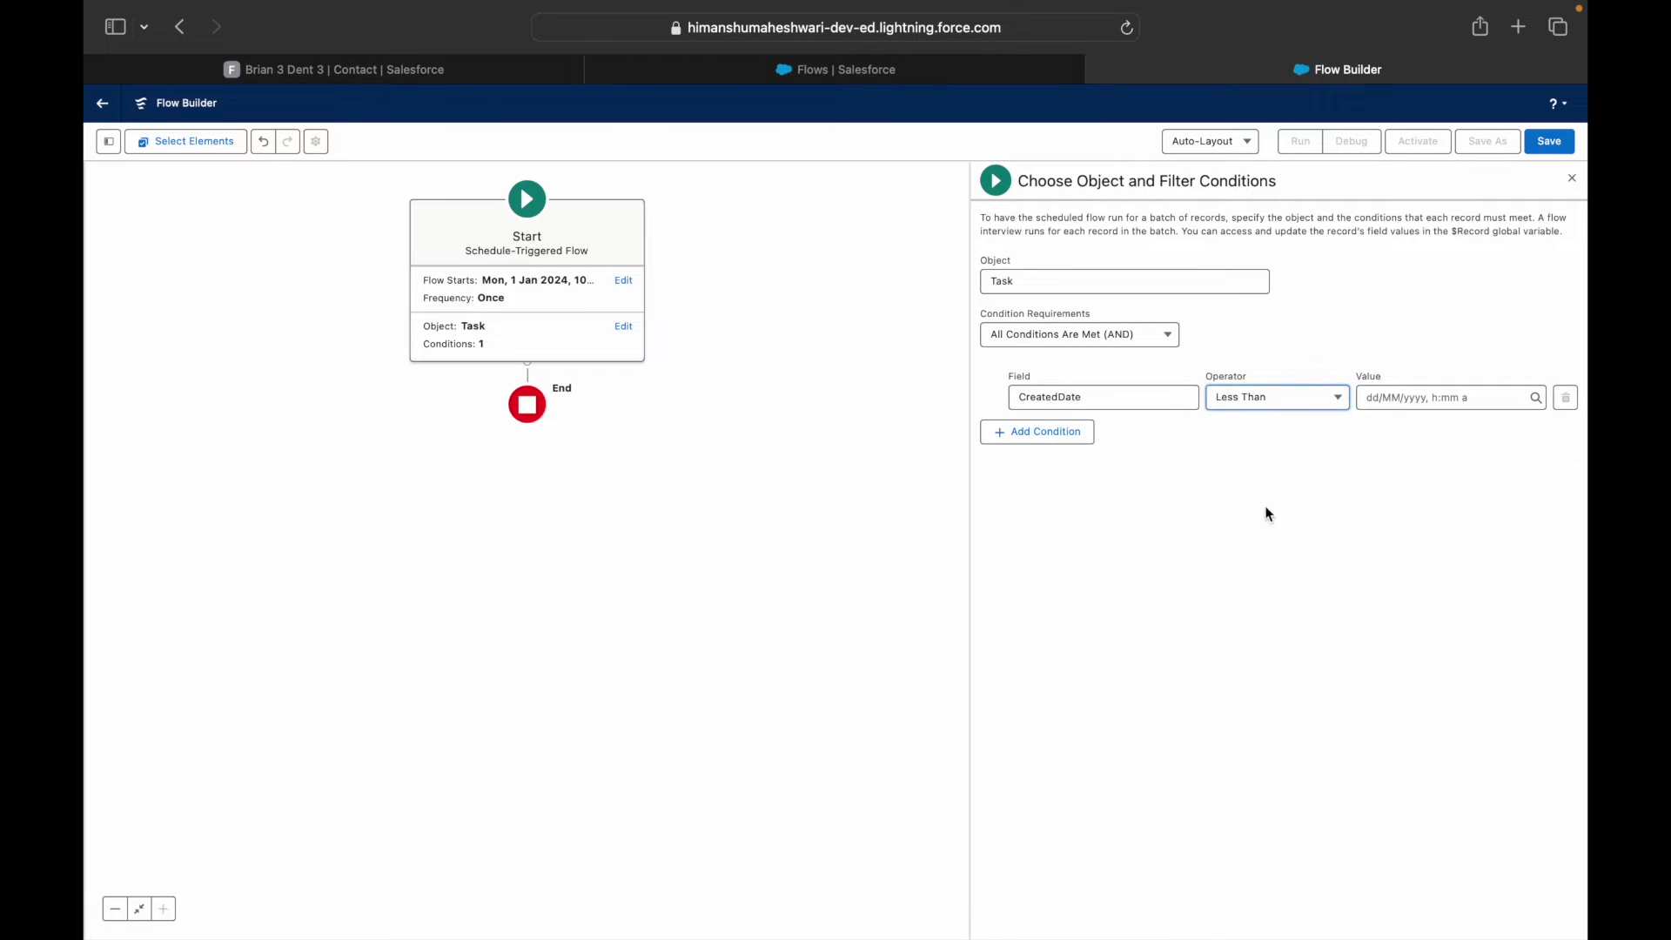
click(1388, 401)
text(31)
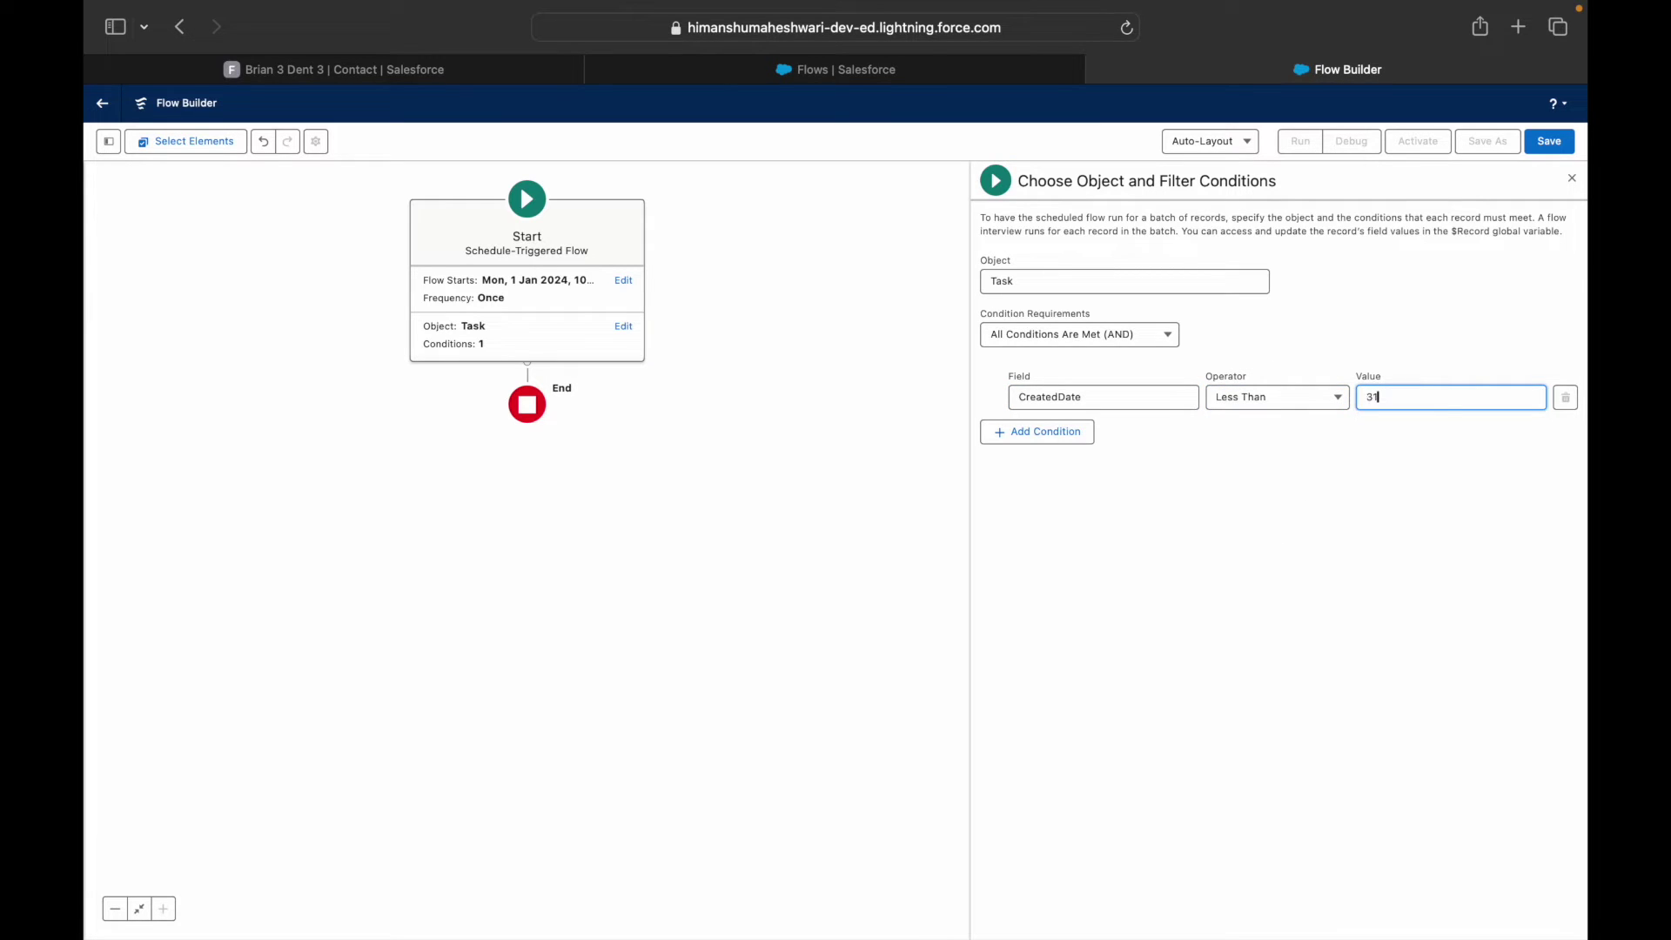
key(BackSpace)
key(BackSpace)
text(TODAY())
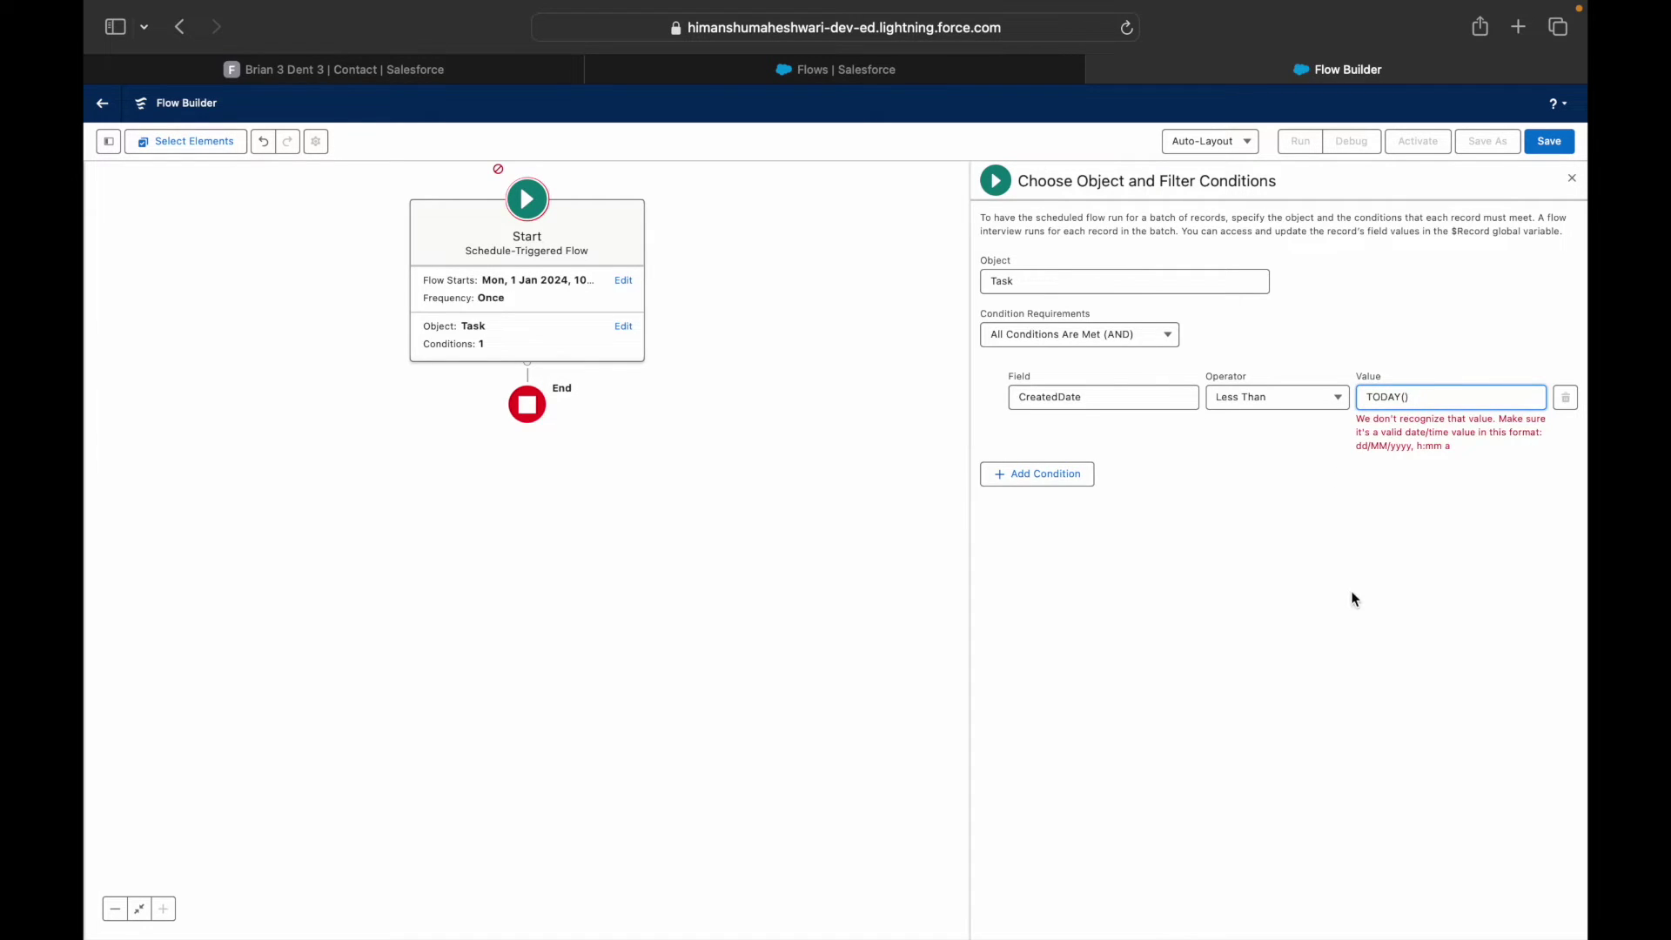
click(1422, 398)
key(BackSpace)
text(33)
text(/12/2023)
click(1296, 398)
click(1275, 562)
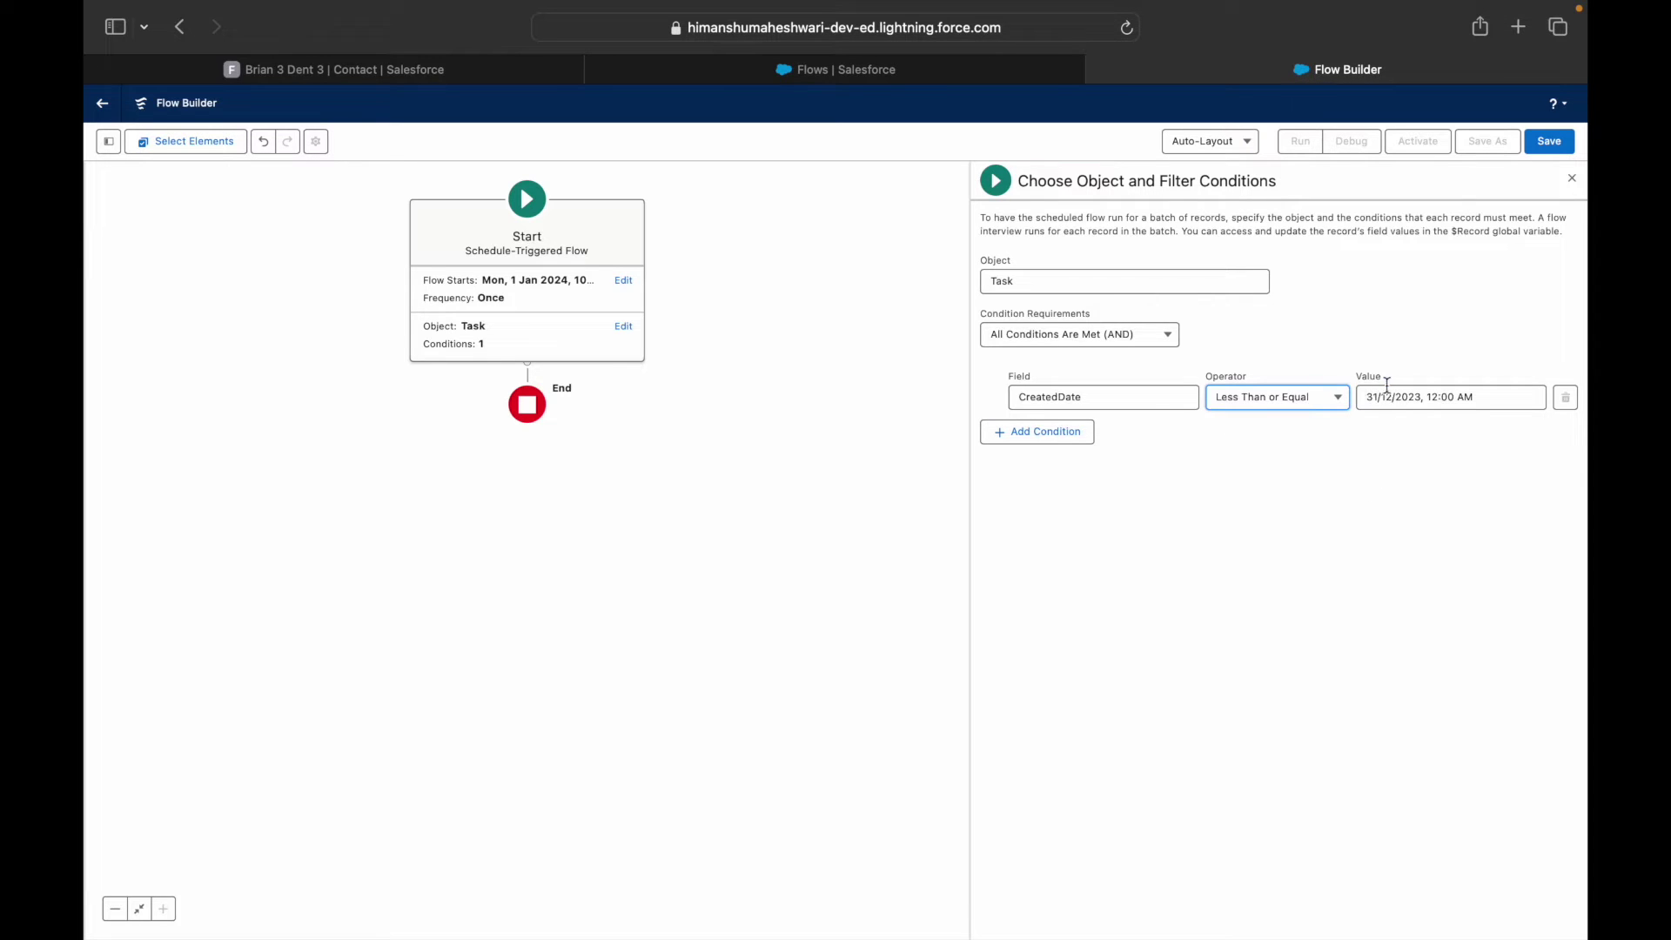
click(107, 142)
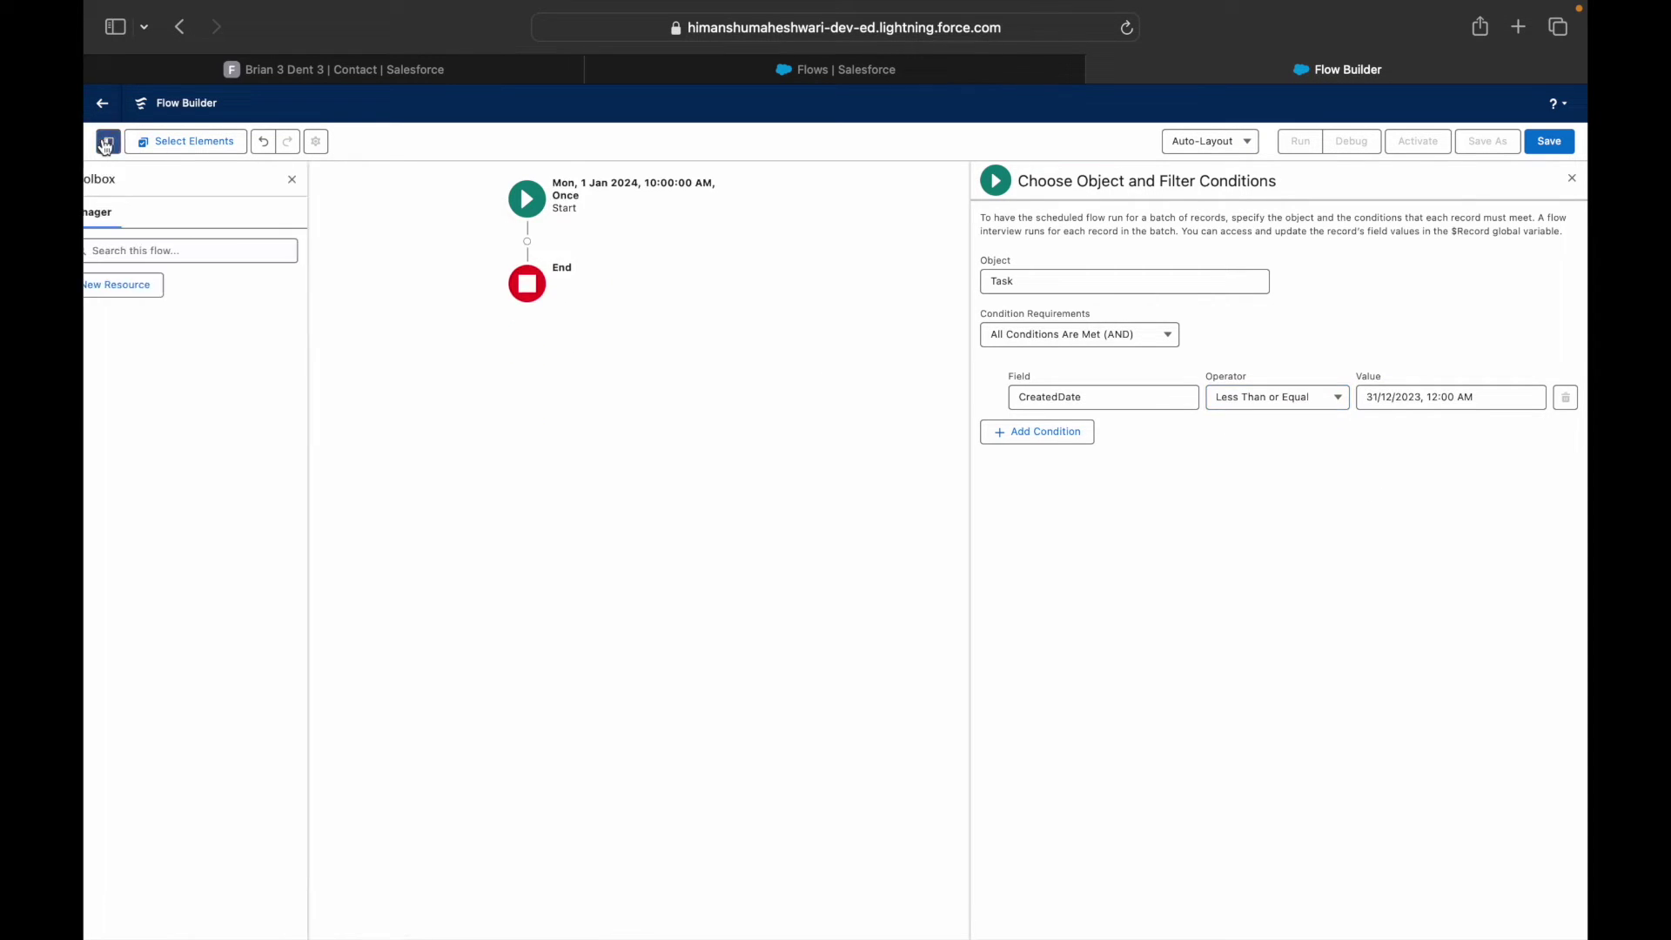
click(117, 149)
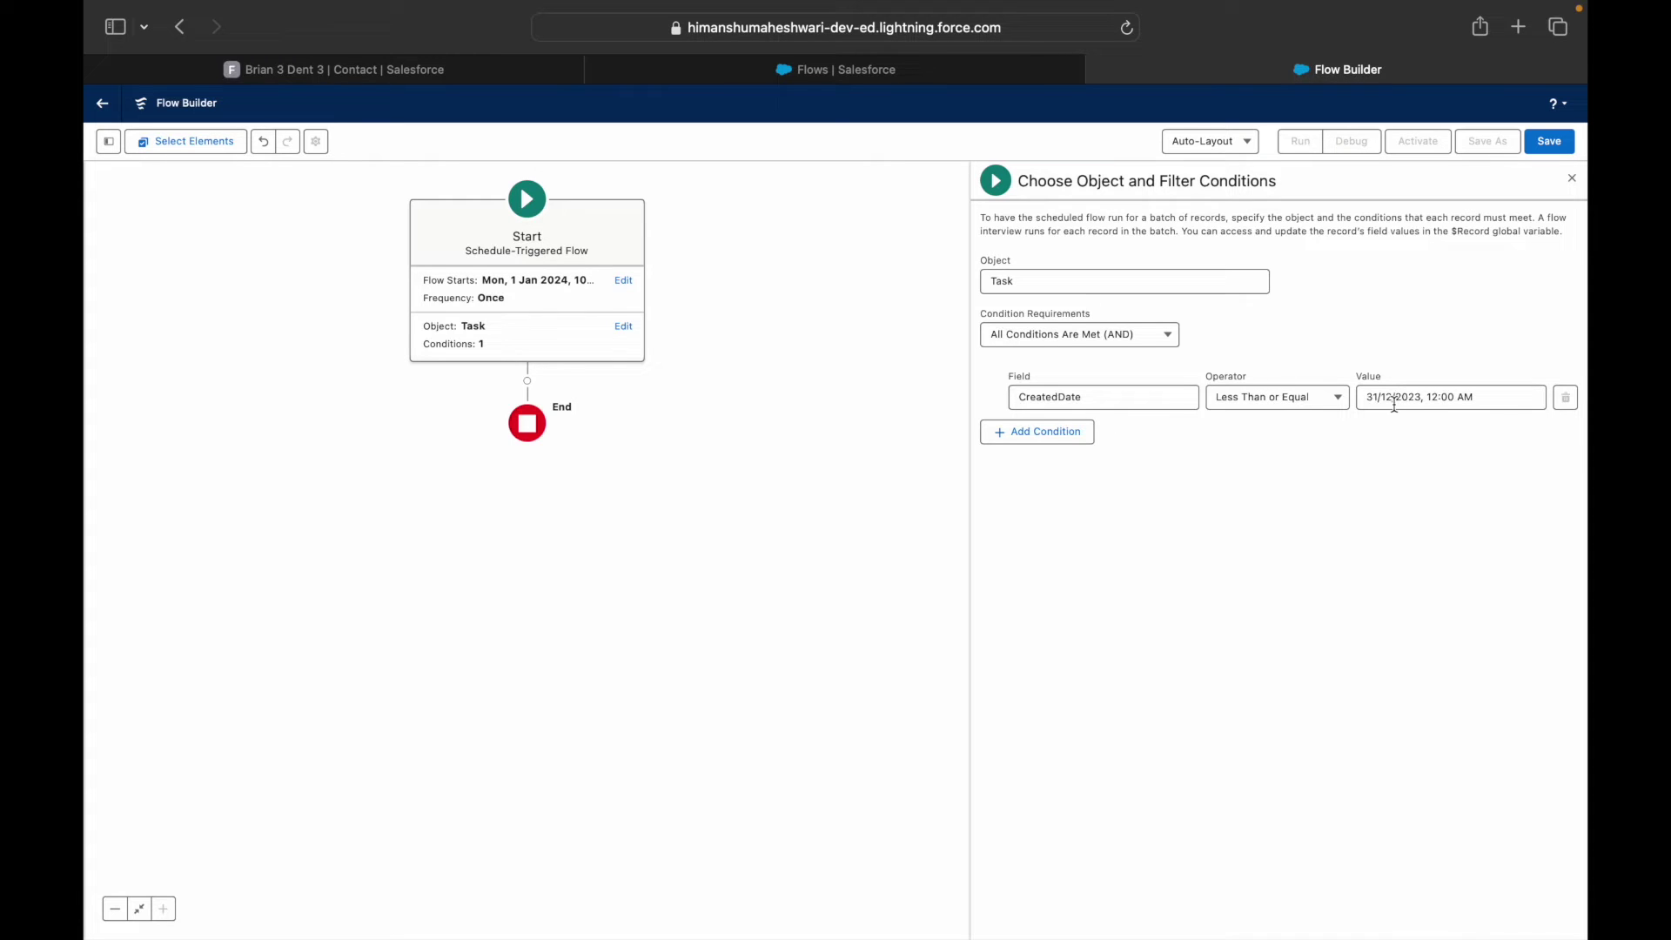
Add a second condition: CreatedDate Greater Than or Equal 01/01/2023
click(1041, 435)
click(1051, 447)
text(Created)
key(Down)
key(Down)
key(Return)
click(1264, 451)
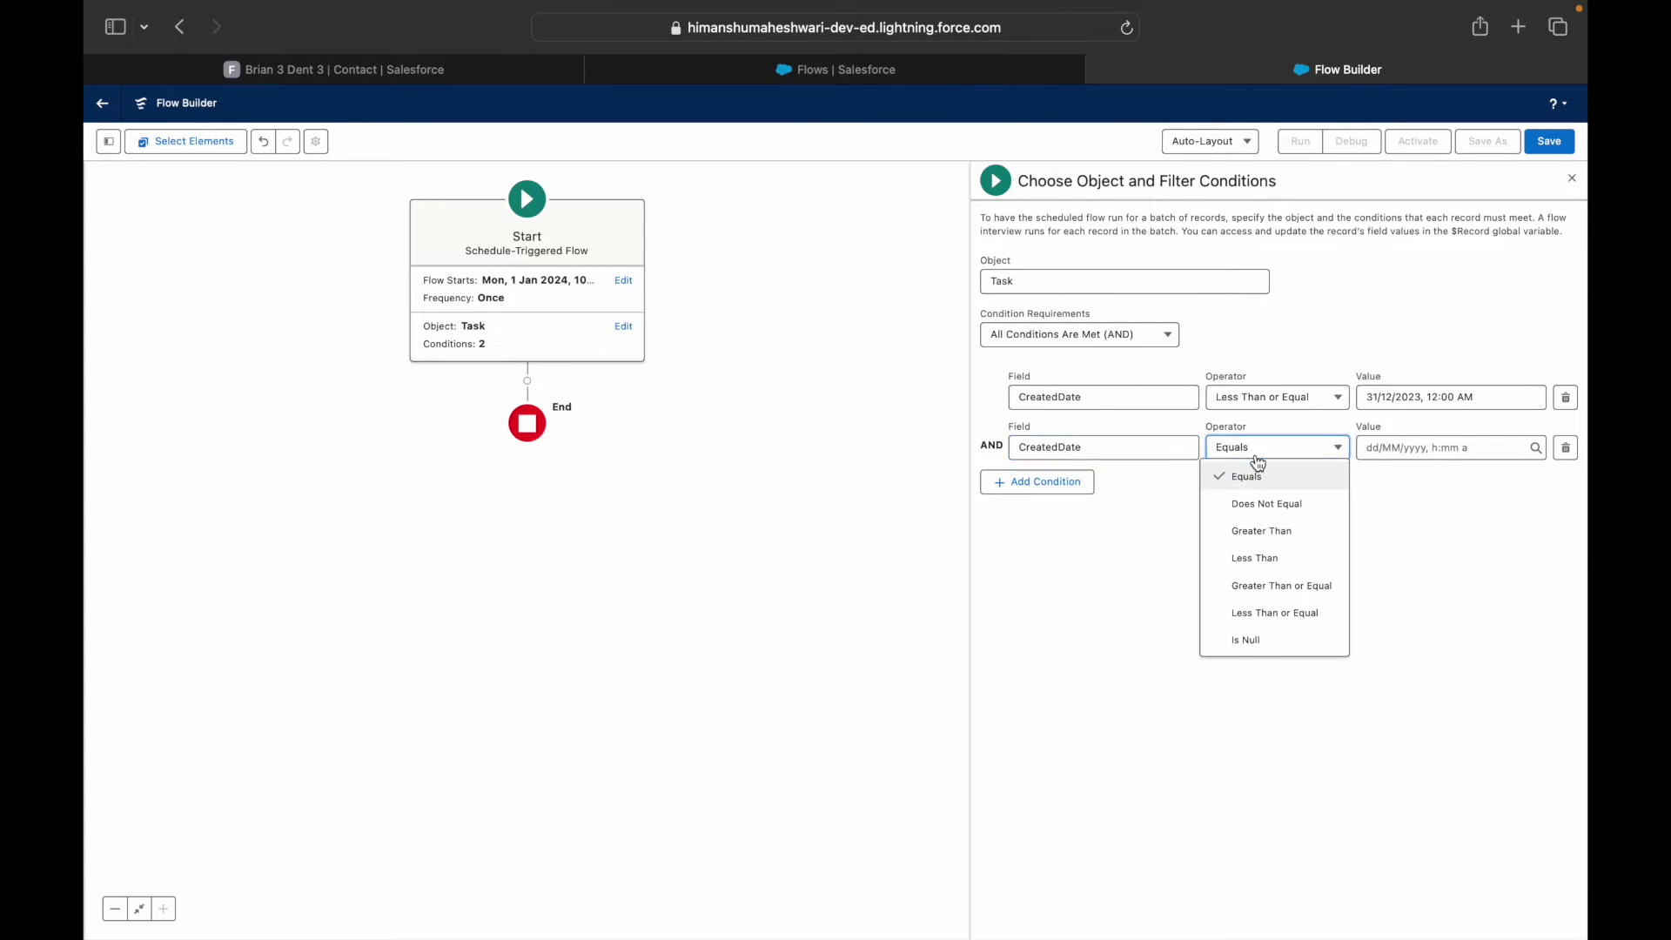
click(1286, 598)
click(1371, 448)
text(01/)
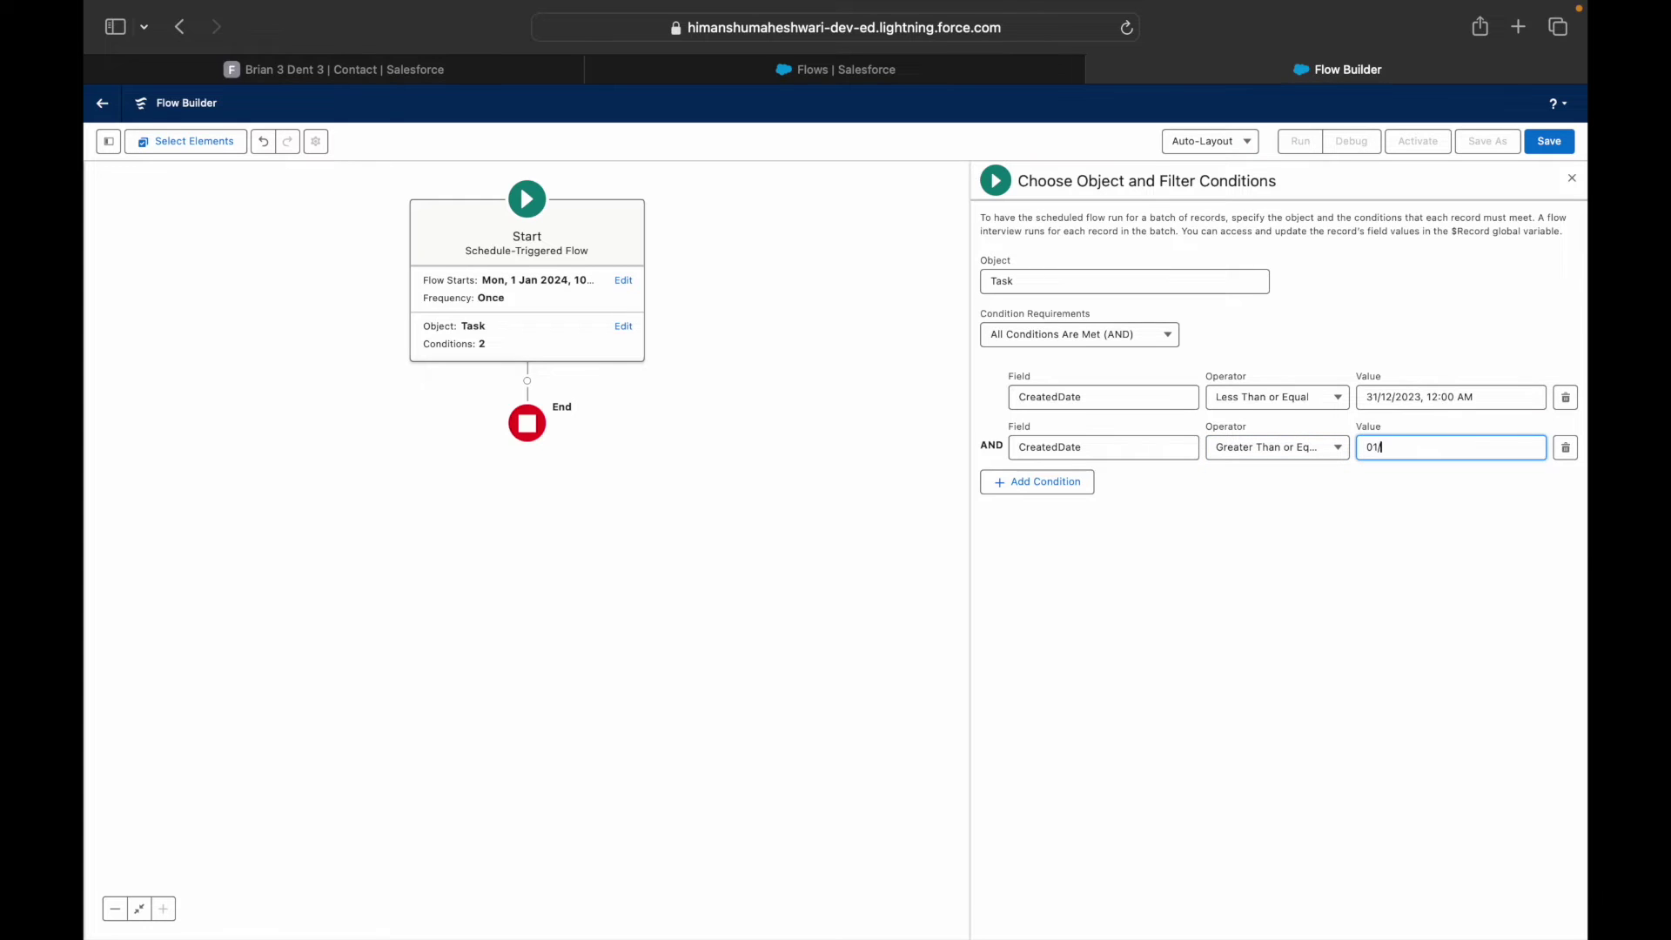
text(01/2023)
click(1361, 578)
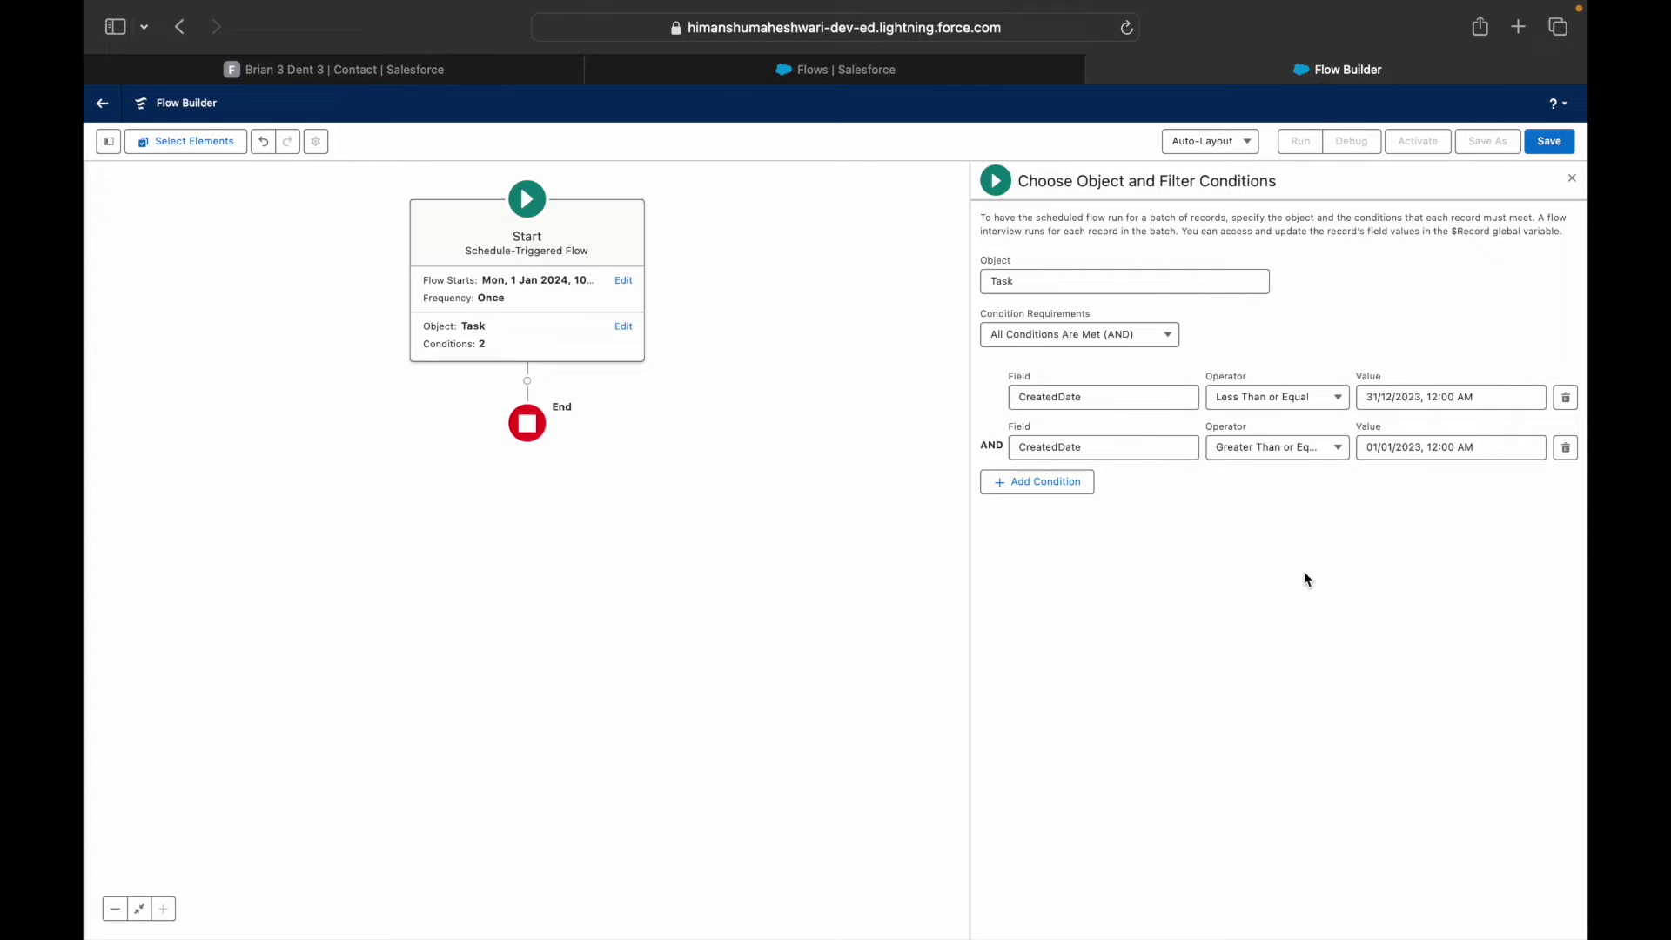
Save the flow with the label 'Scheduled Flow - Clean Up'
click(1549, 141)
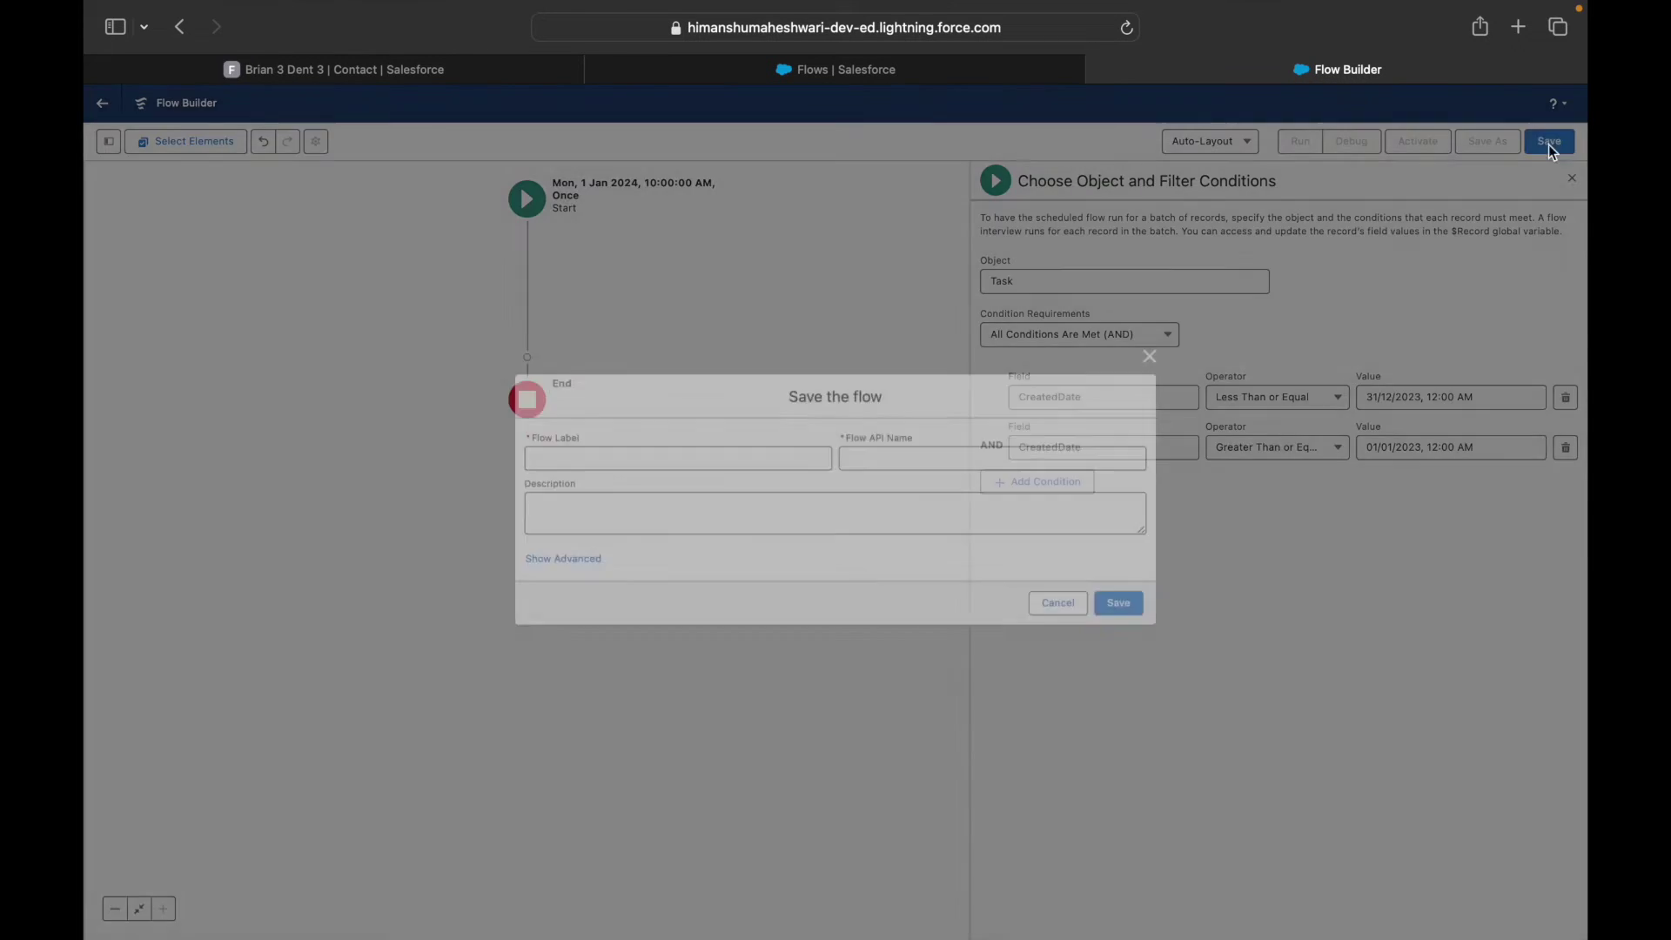
text(Sch)
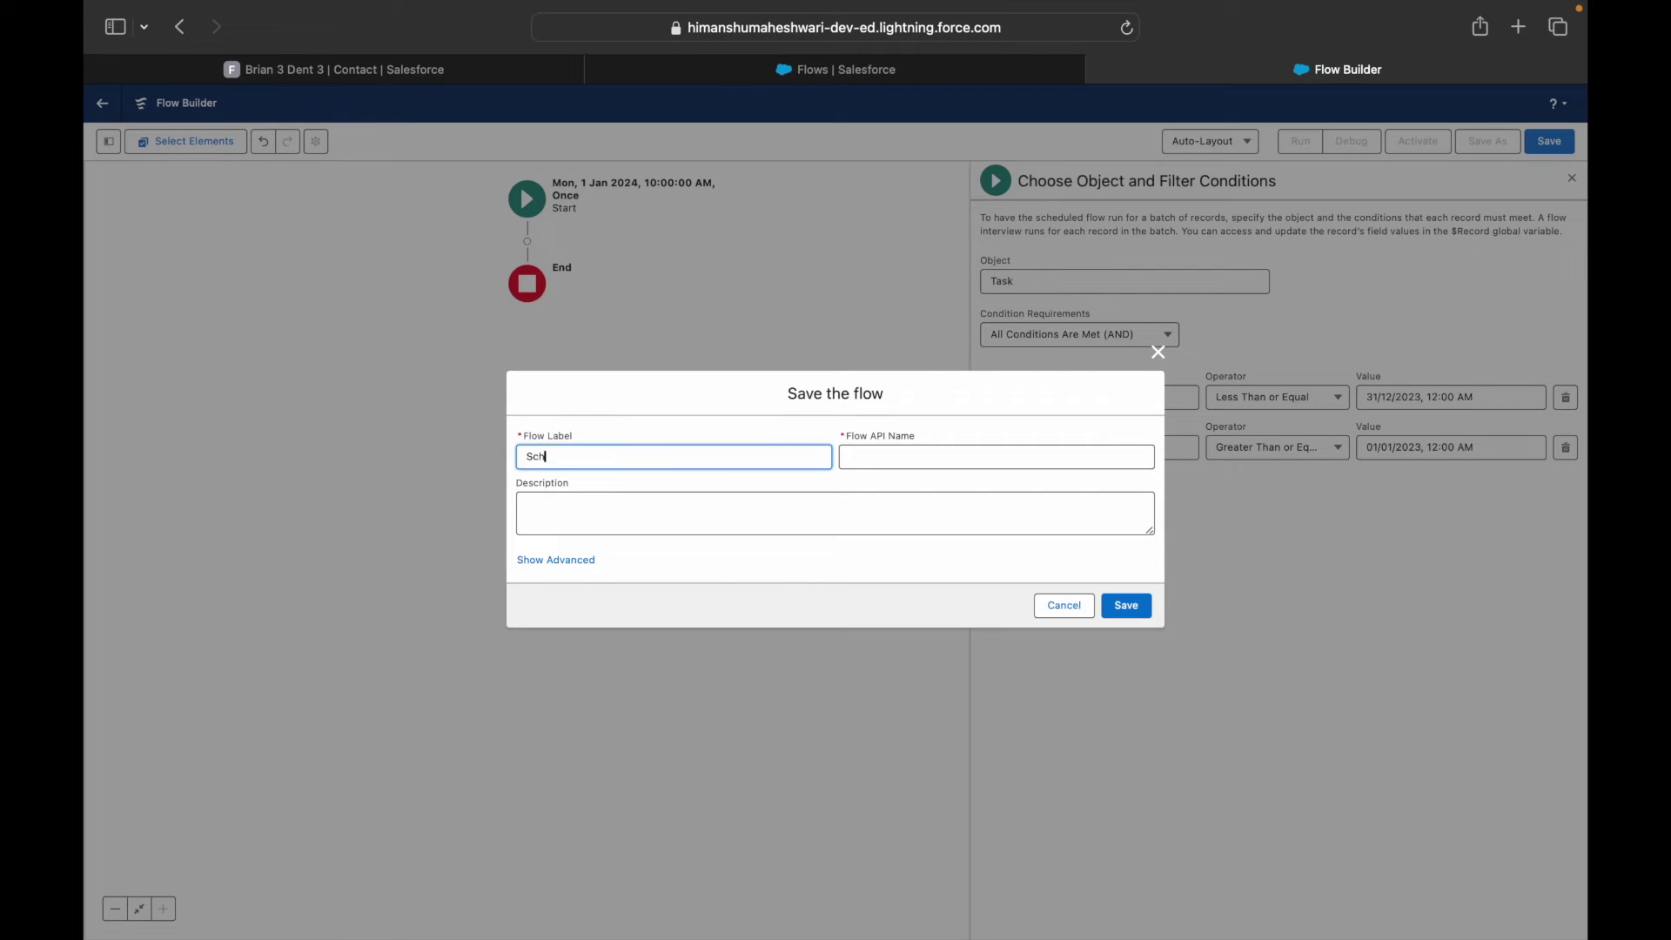
text(eduled Flow - Clean Up)
click(684, 505)
click(1144, 609)
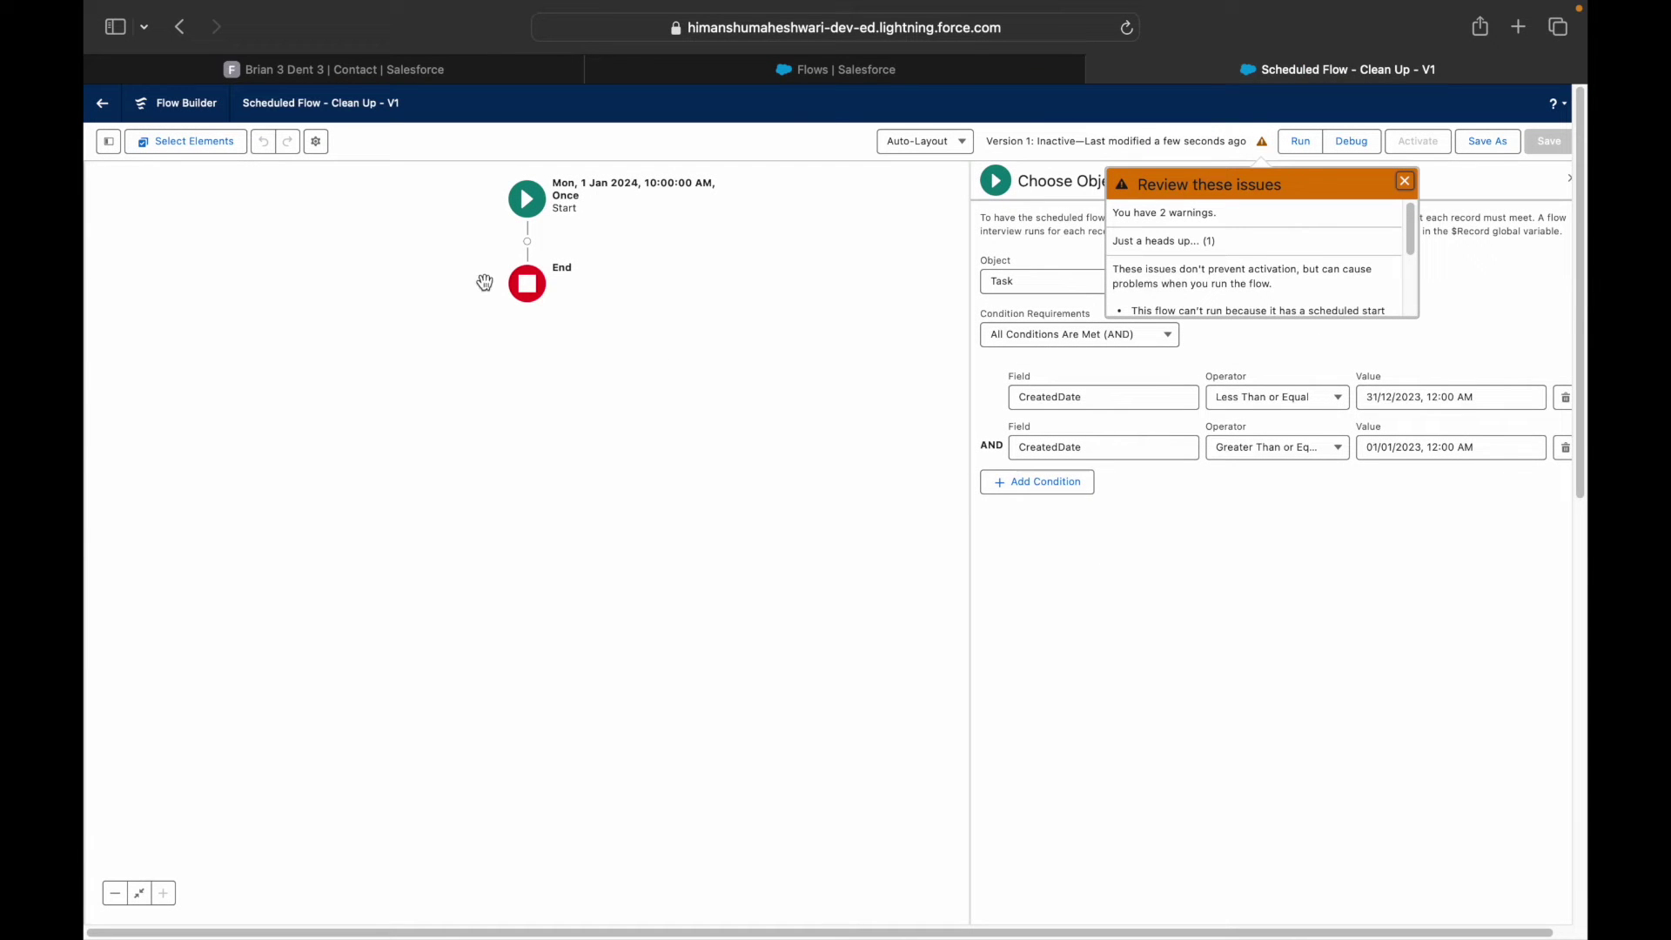
Search the element picker between Start and End for Delete
click(527, 241)
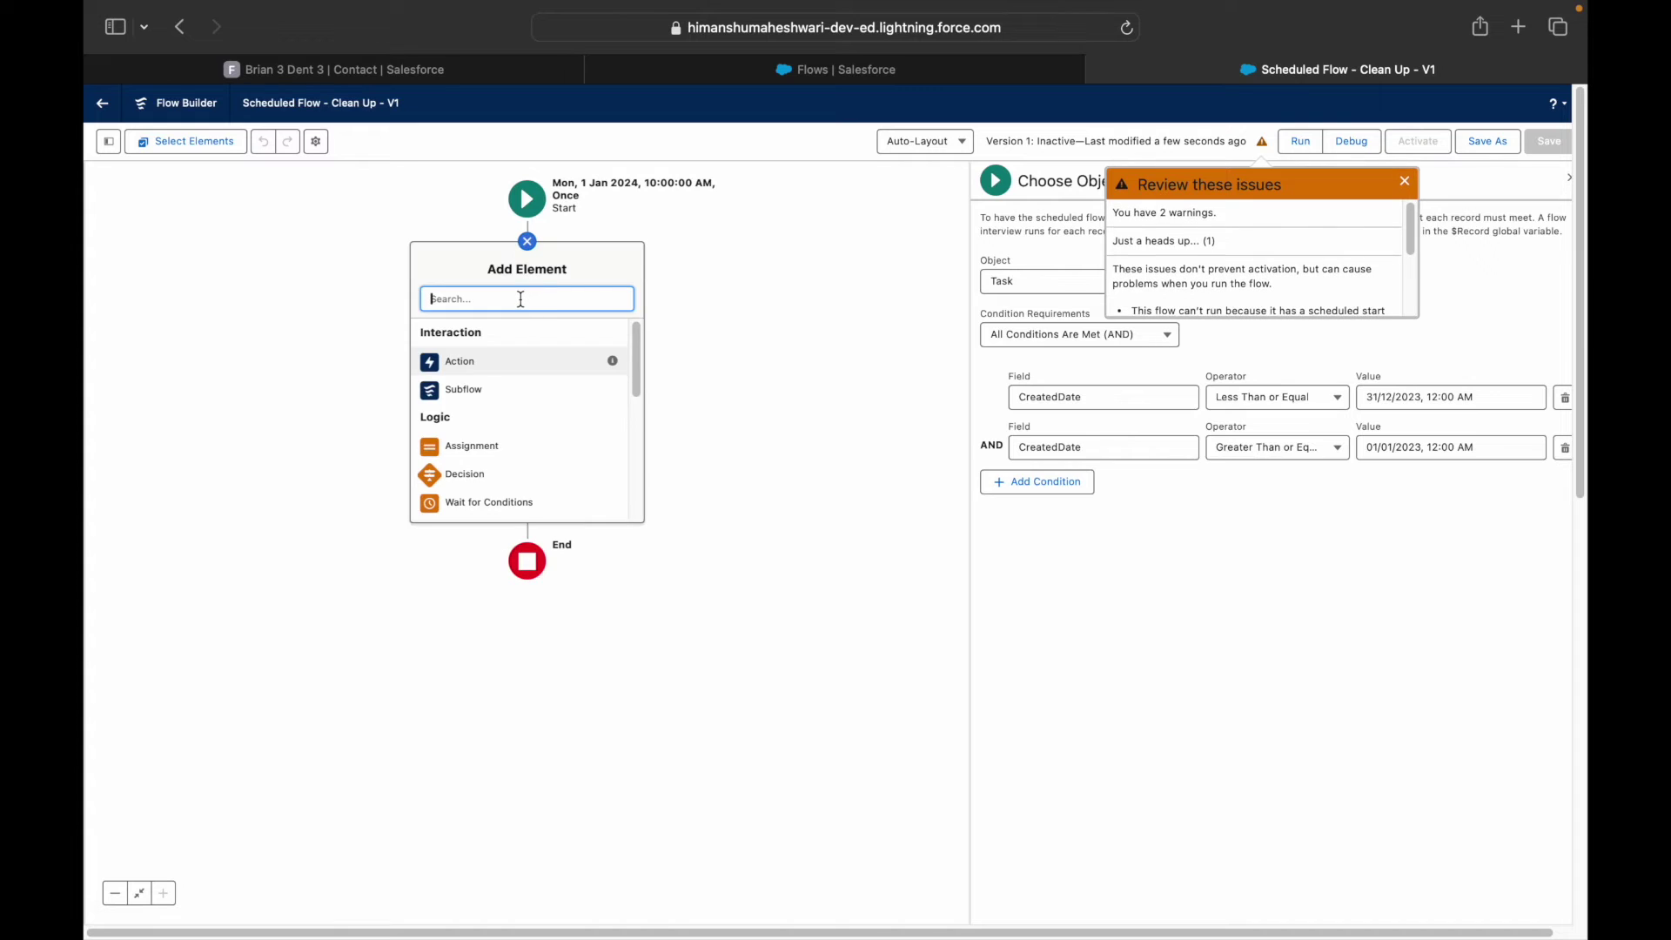
text(Get)
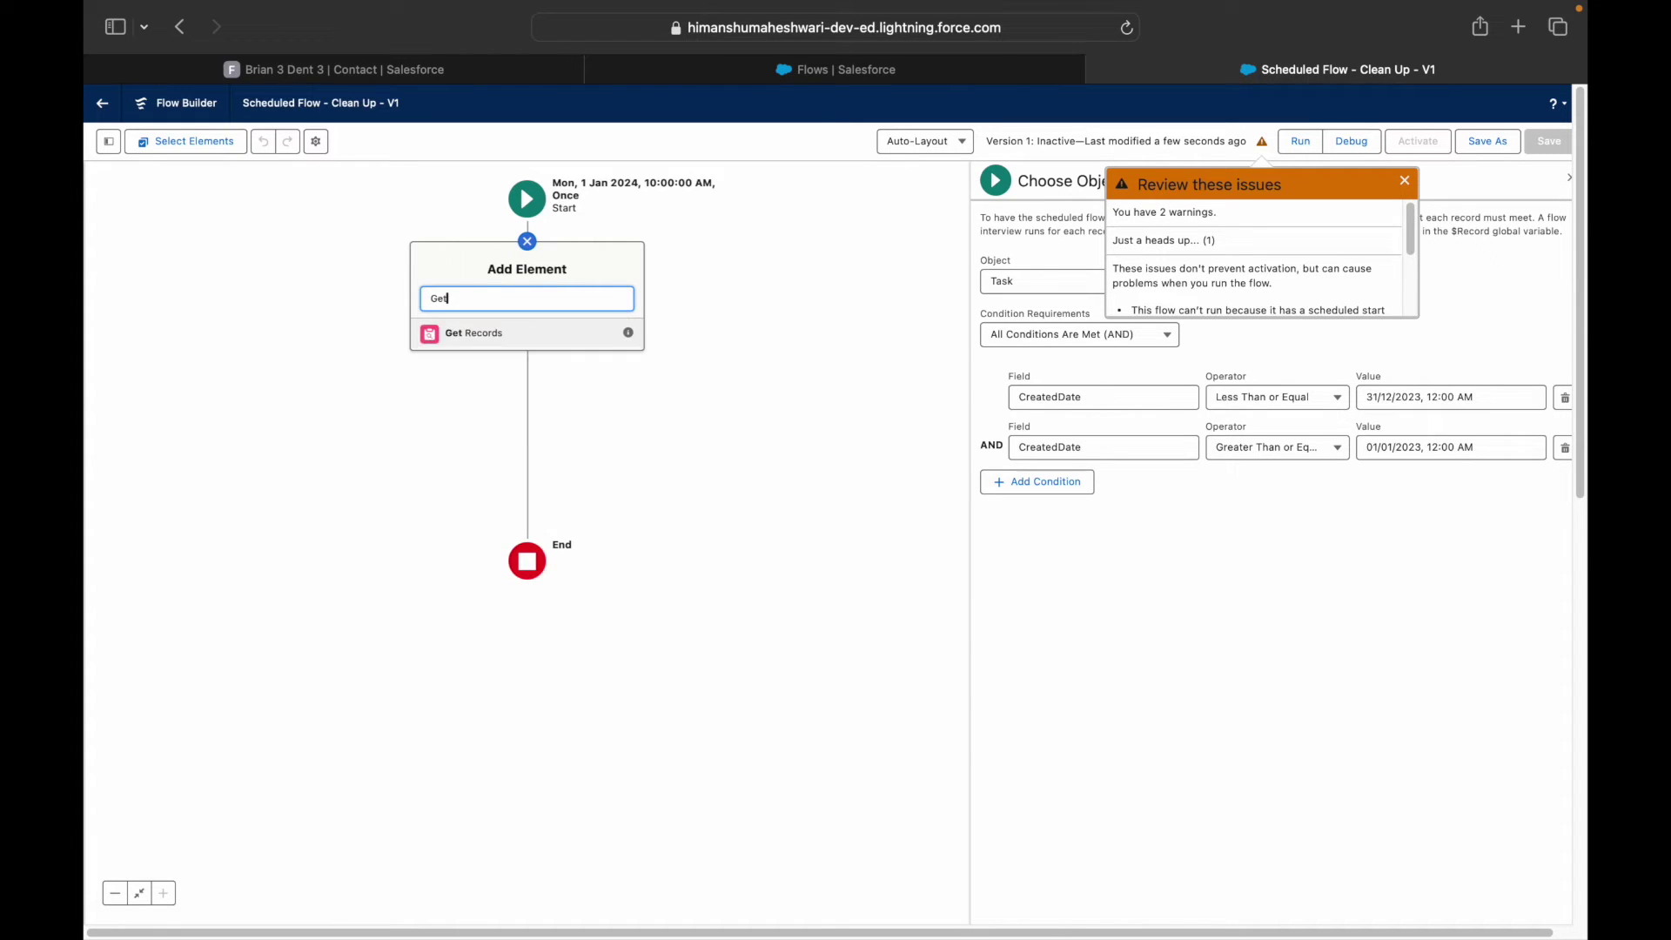
key(BackSpace)
key(BackSpace)
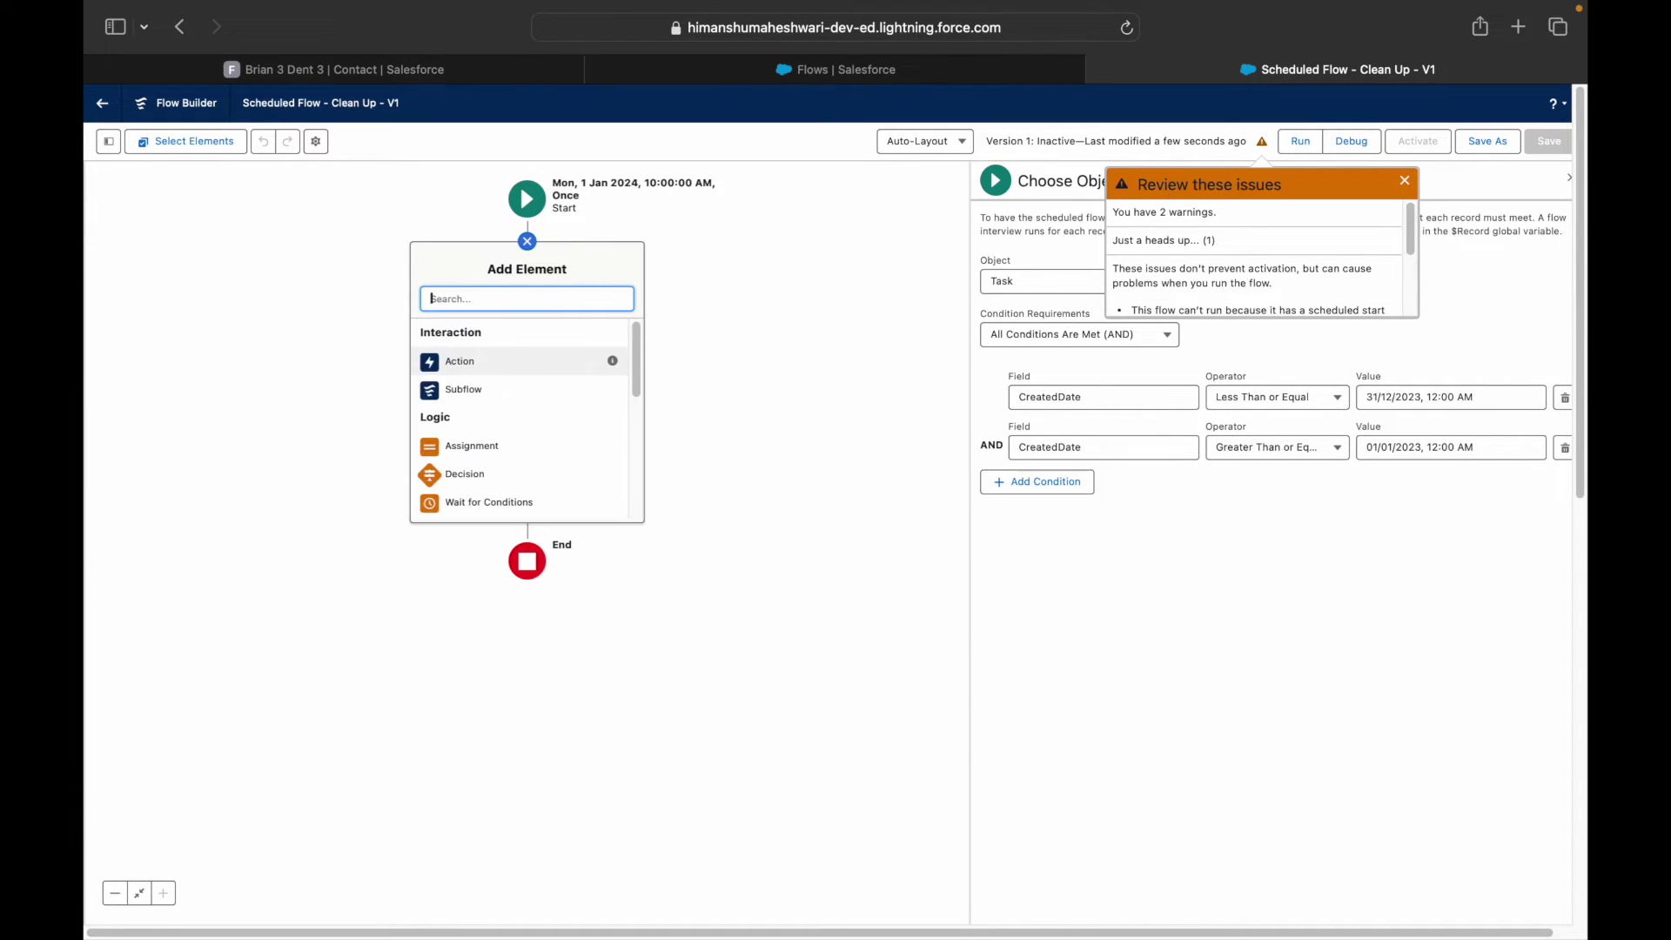
text(Delete)
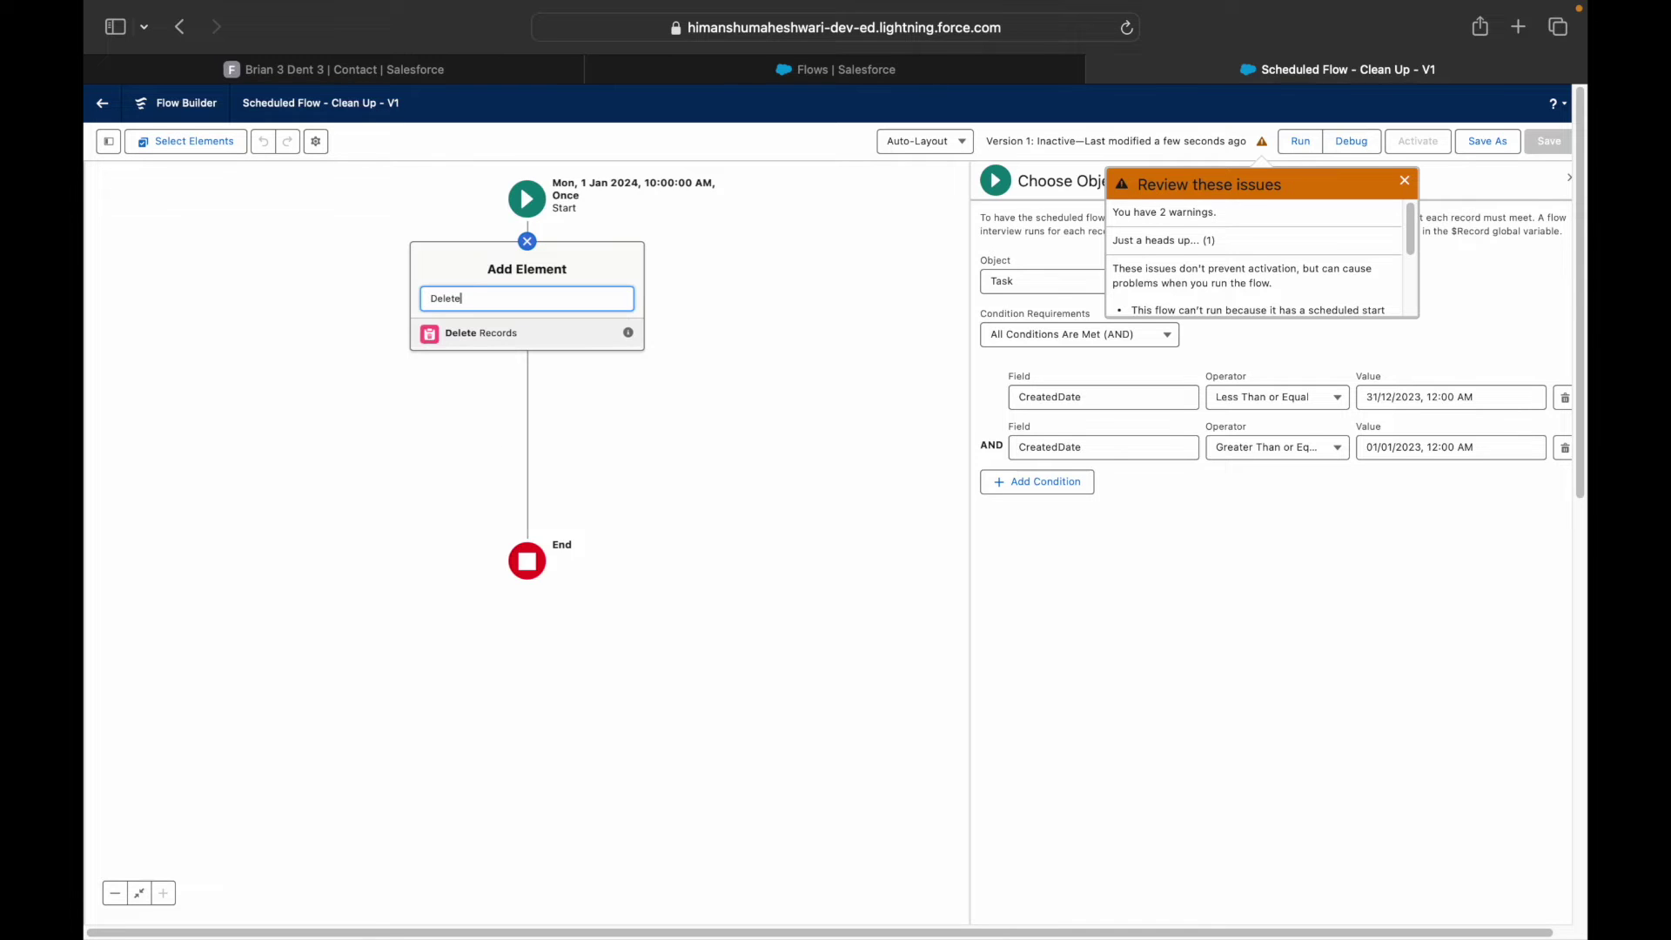
Add a Delete Records element labelled 'Delete All Tasks' that deletes $Record
click(475, 340)
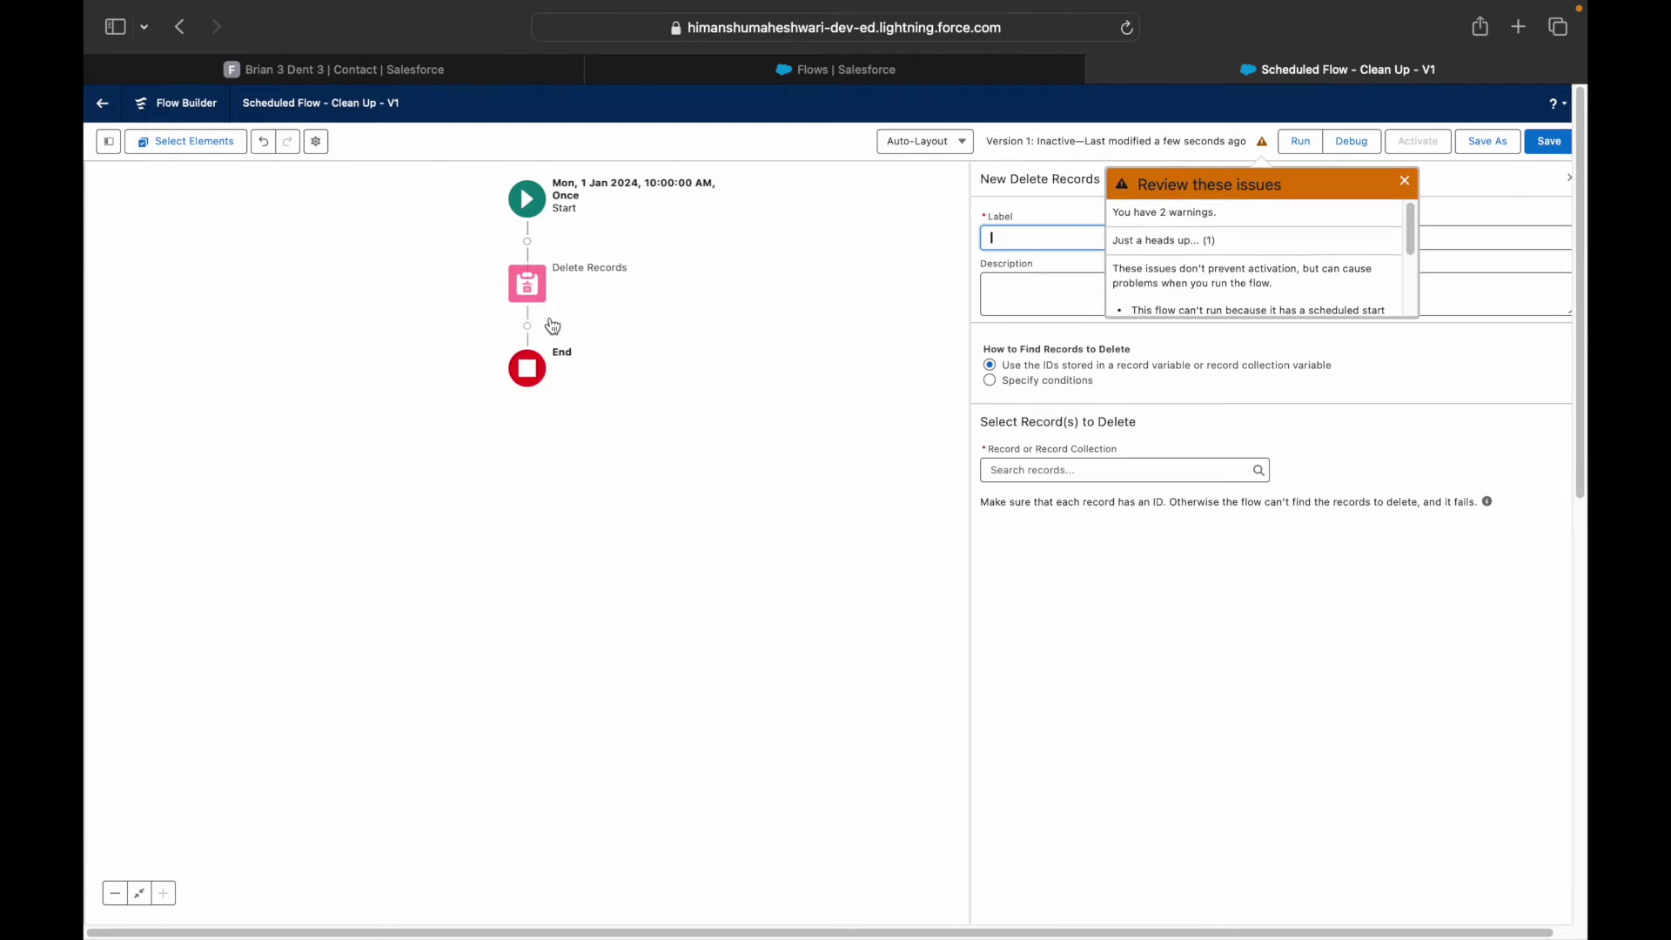
click(1404, 181)
click(1090, 243)
text(Delete)
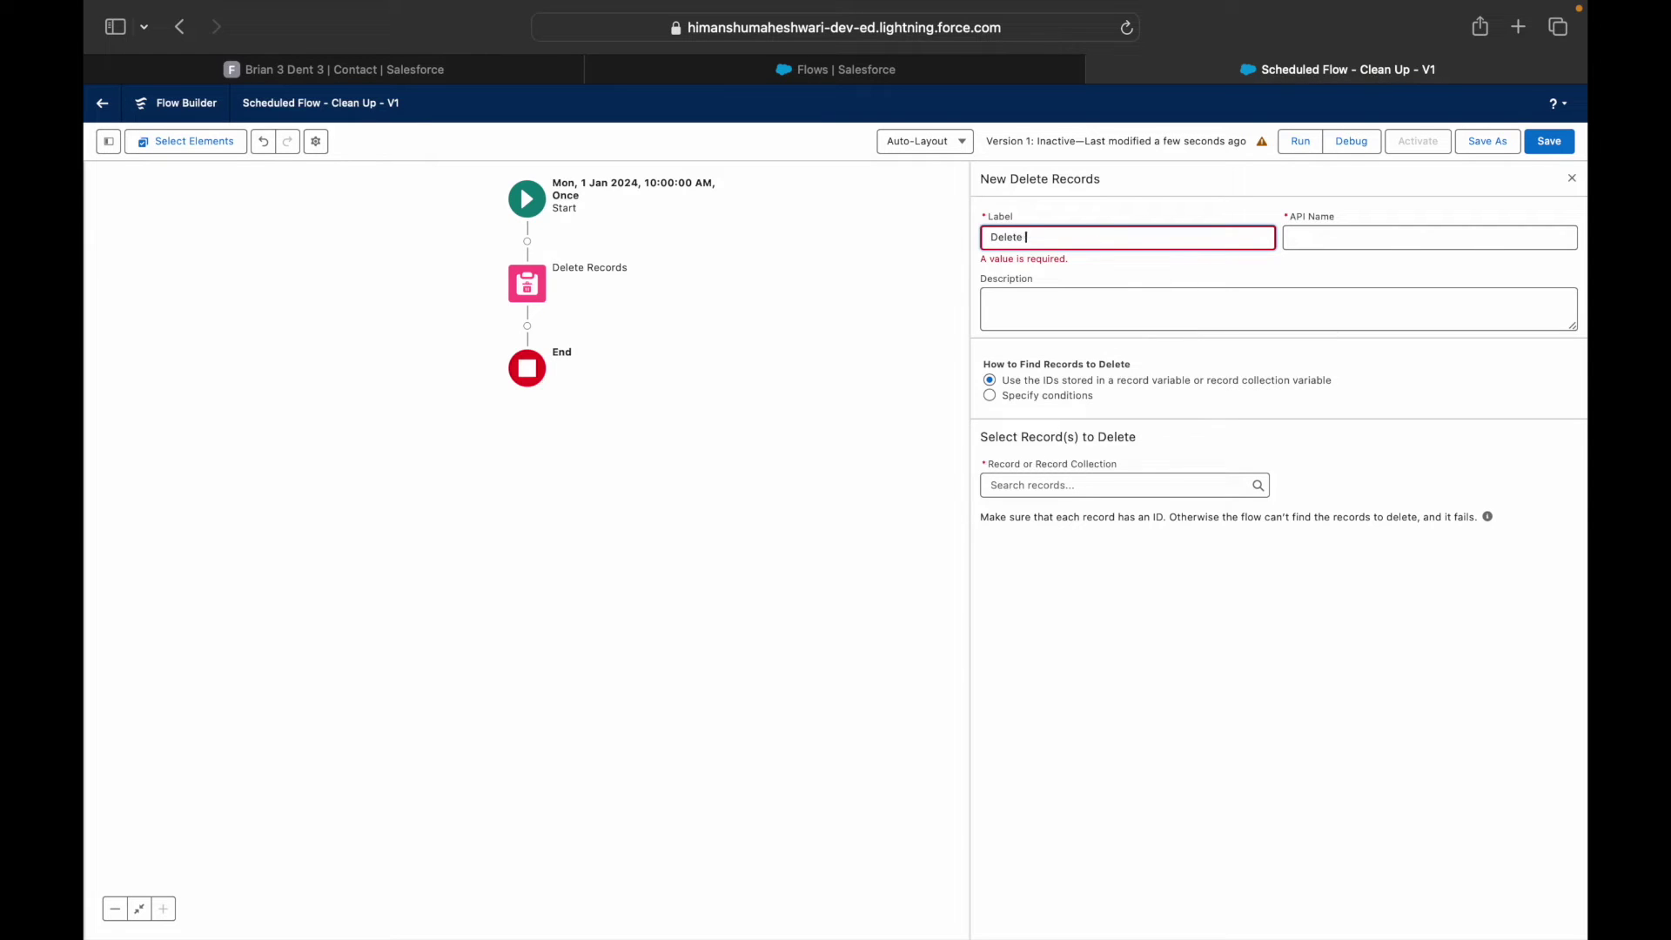
text( All Tasks)
key(Tab)
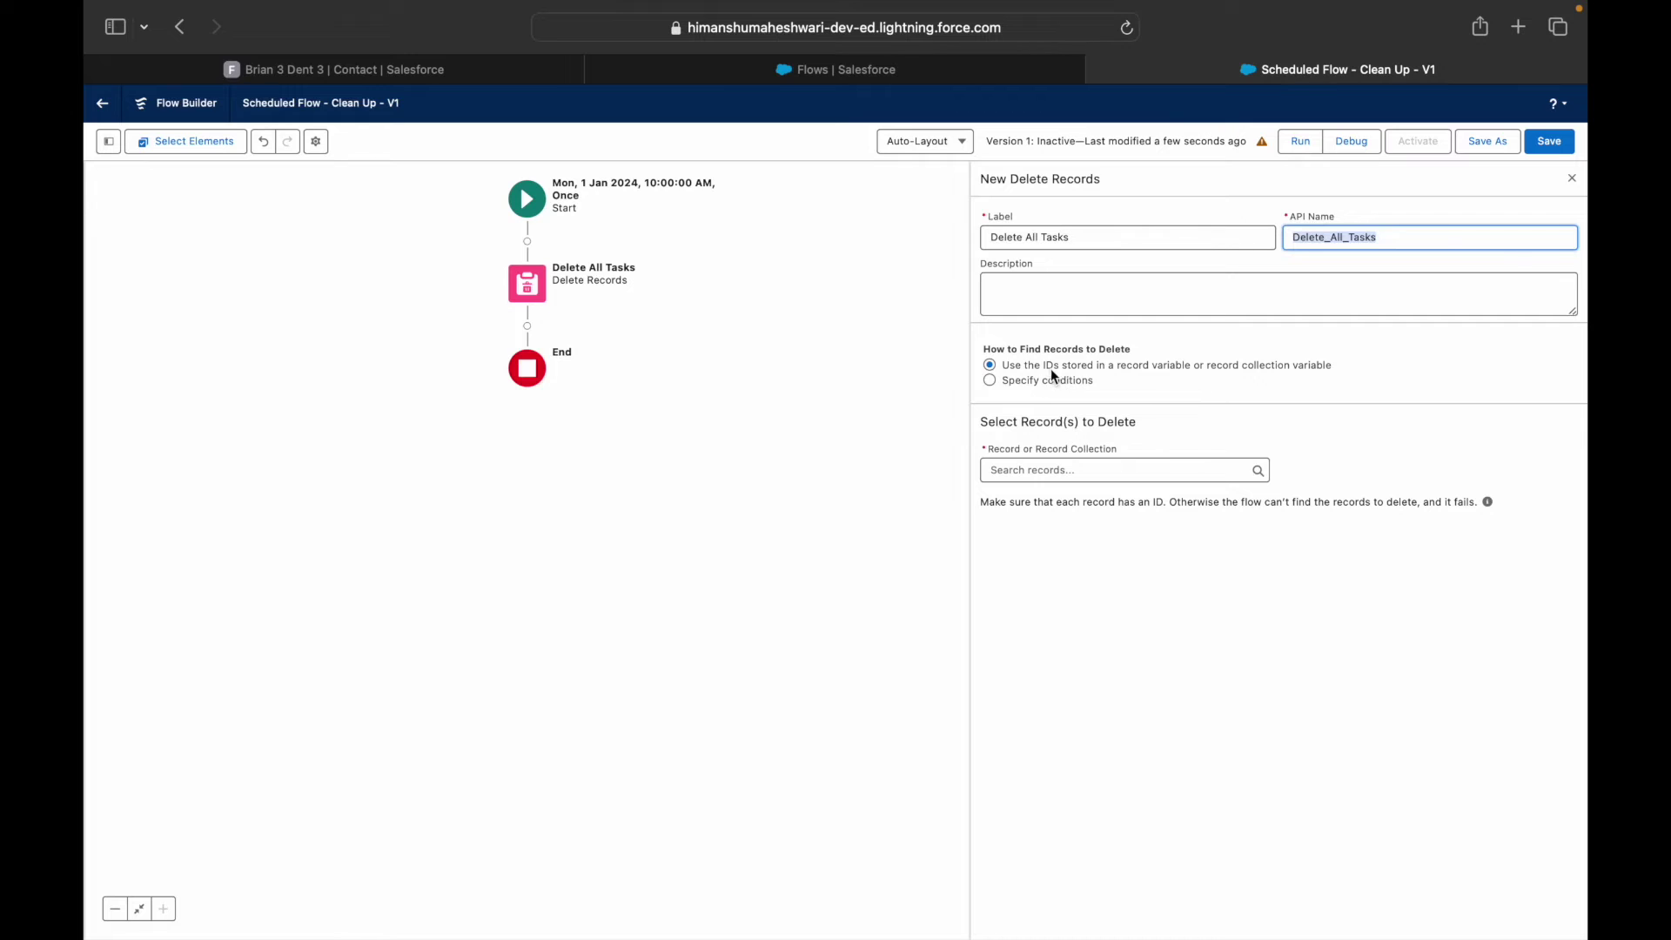
click(1037, 474)
click(1061, 563)
click(1029, 559)
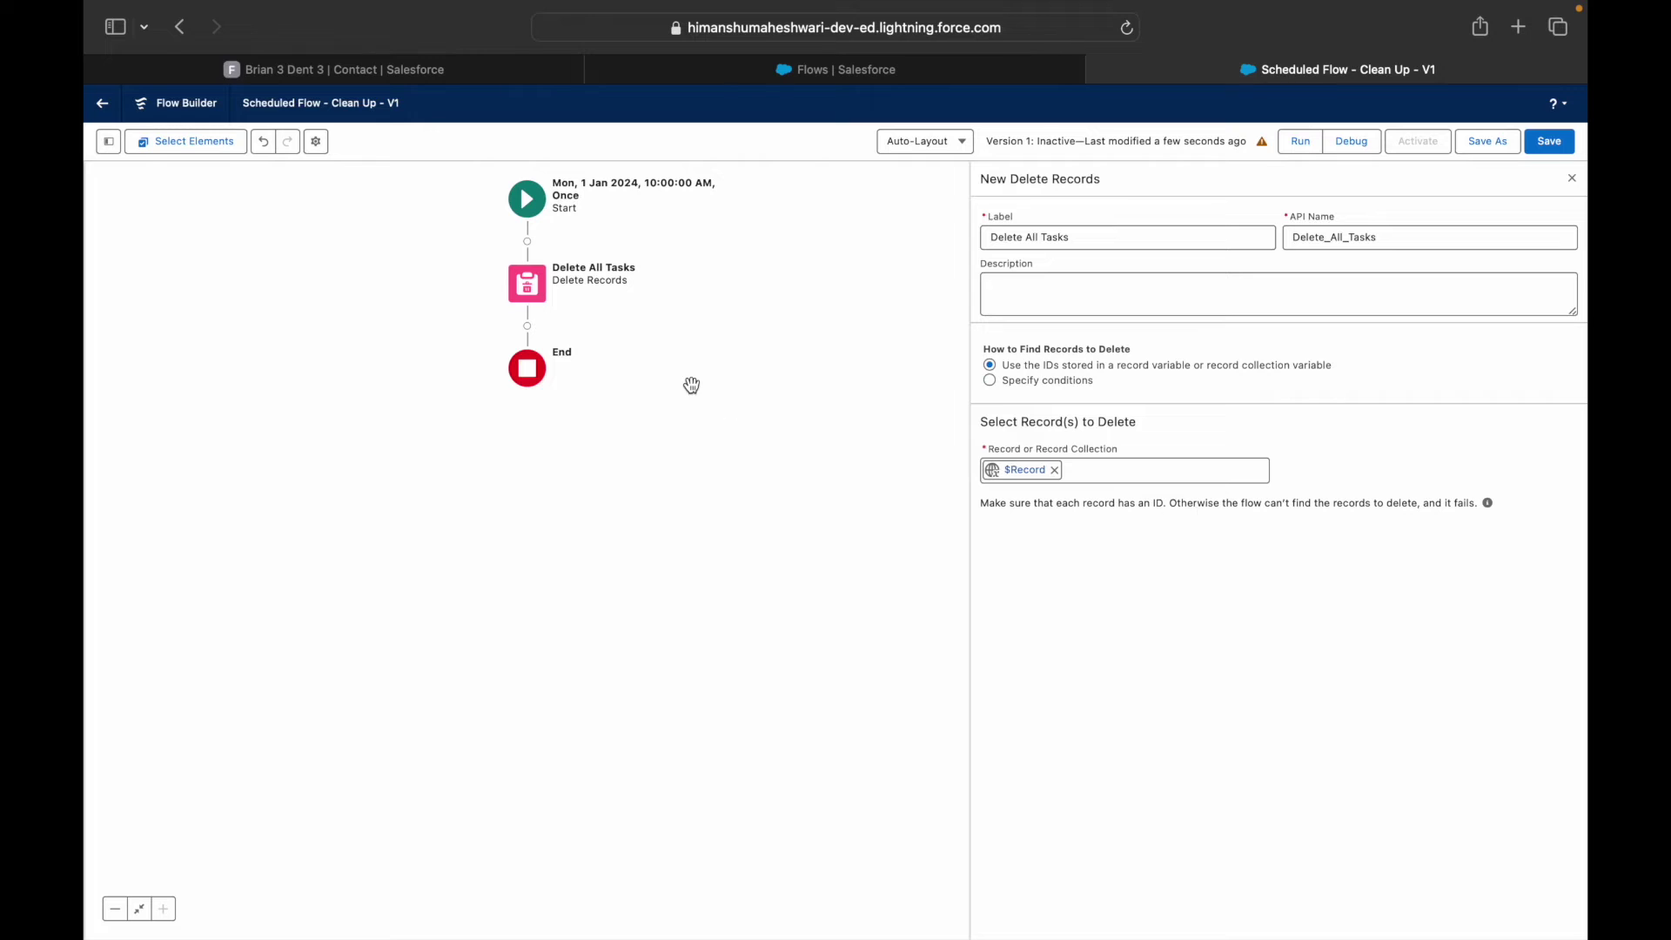
drag(1163, 501, 1367, 503)
click(1403, 504)
Add a Get Records element labelled 'Get Cases' on the Case object after Delete All Tasks
click(527, 327)
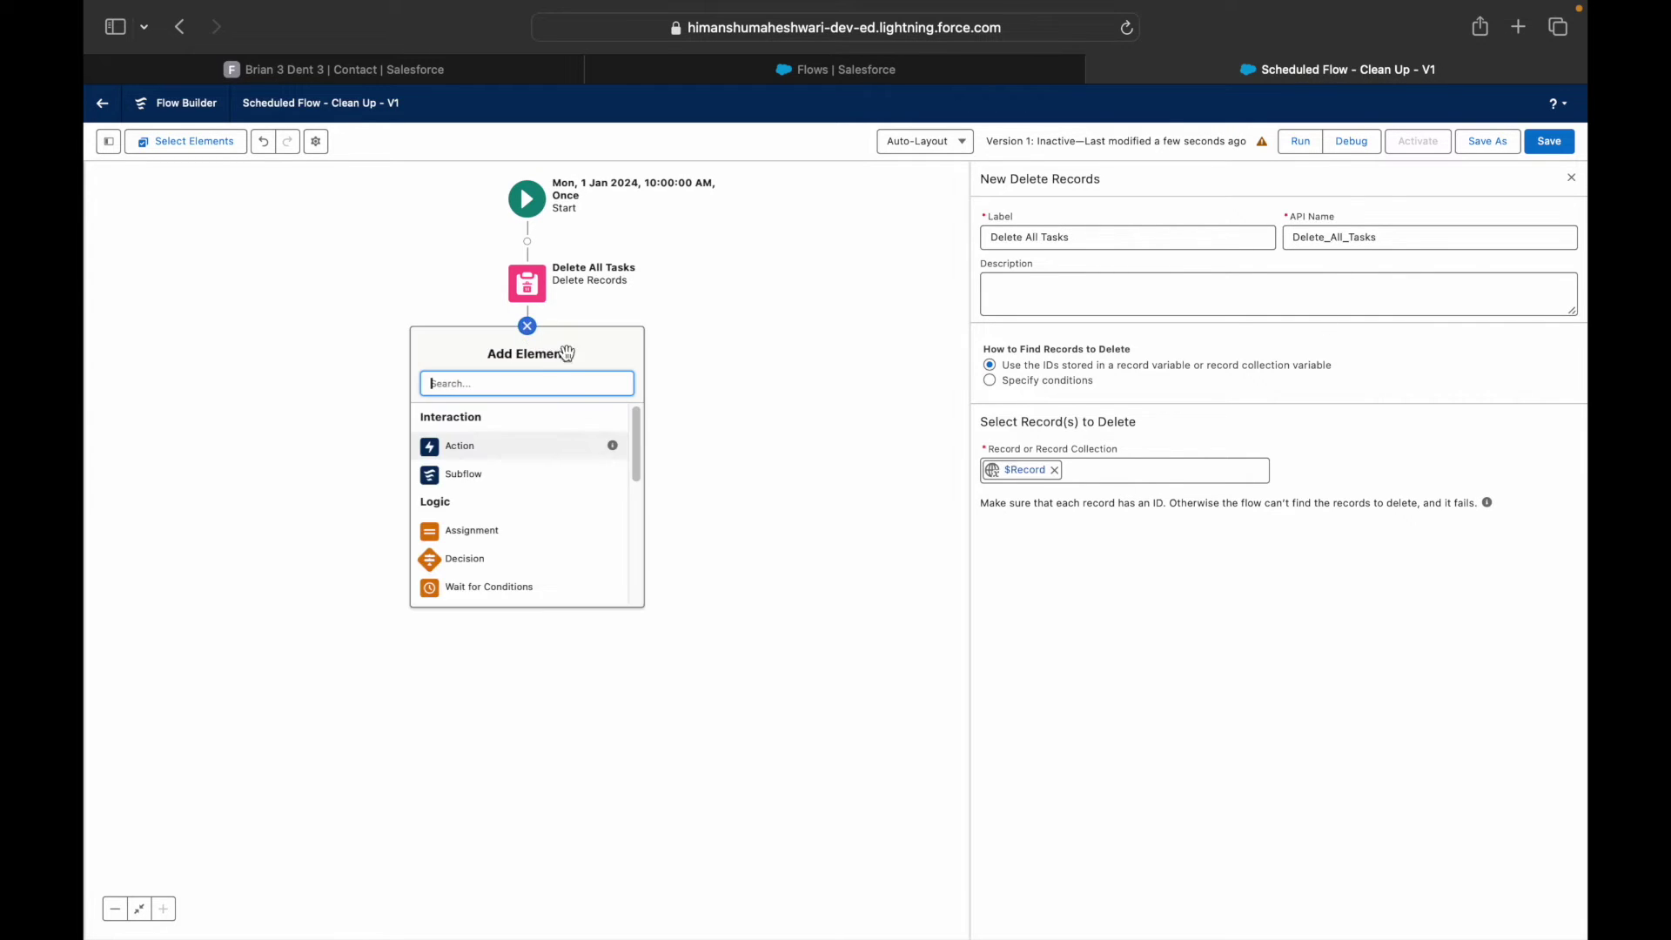
text(get)
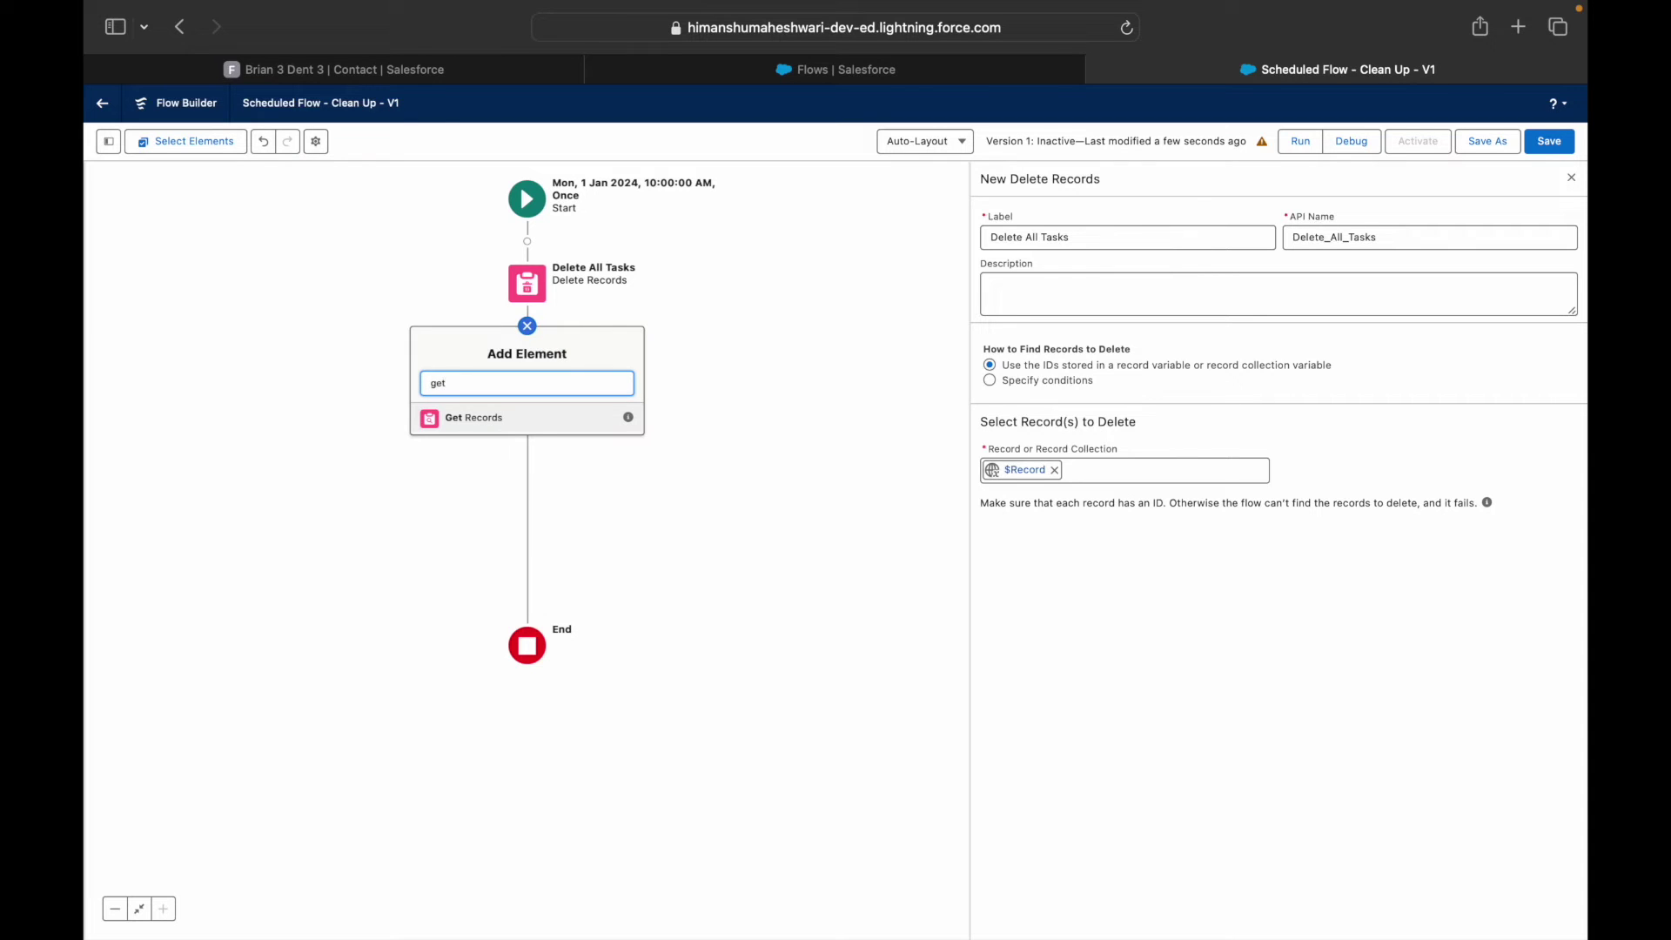
click(552, 418)
text(Get Cases)
key(Tab)
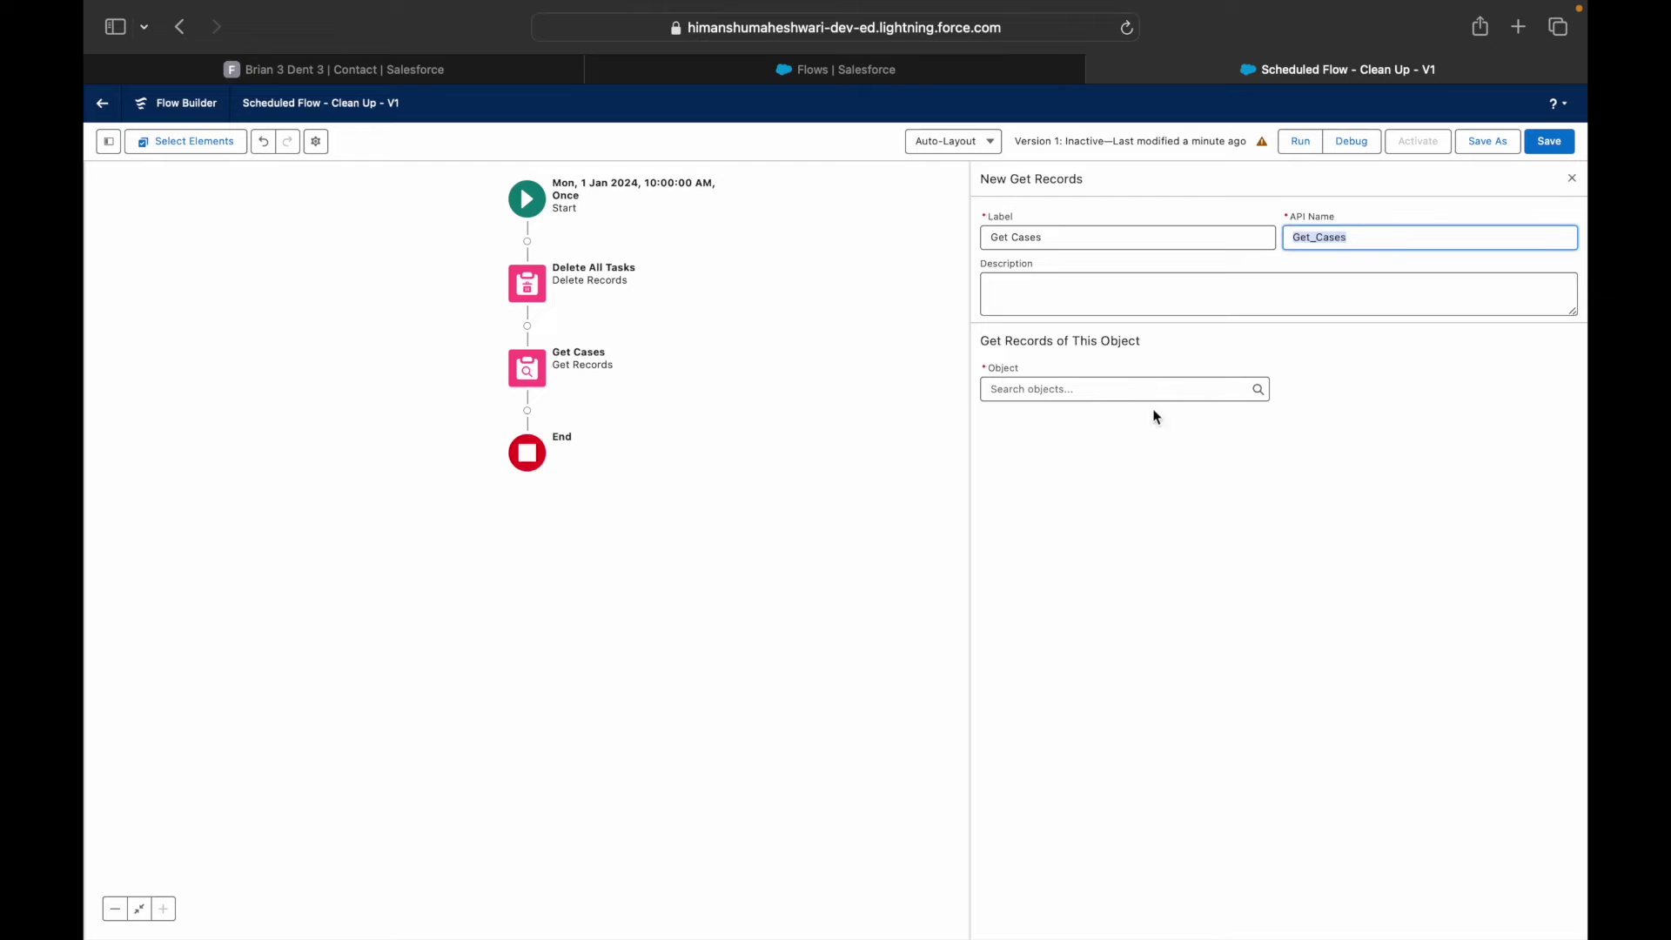
click(1122, 389)
text(Cases)
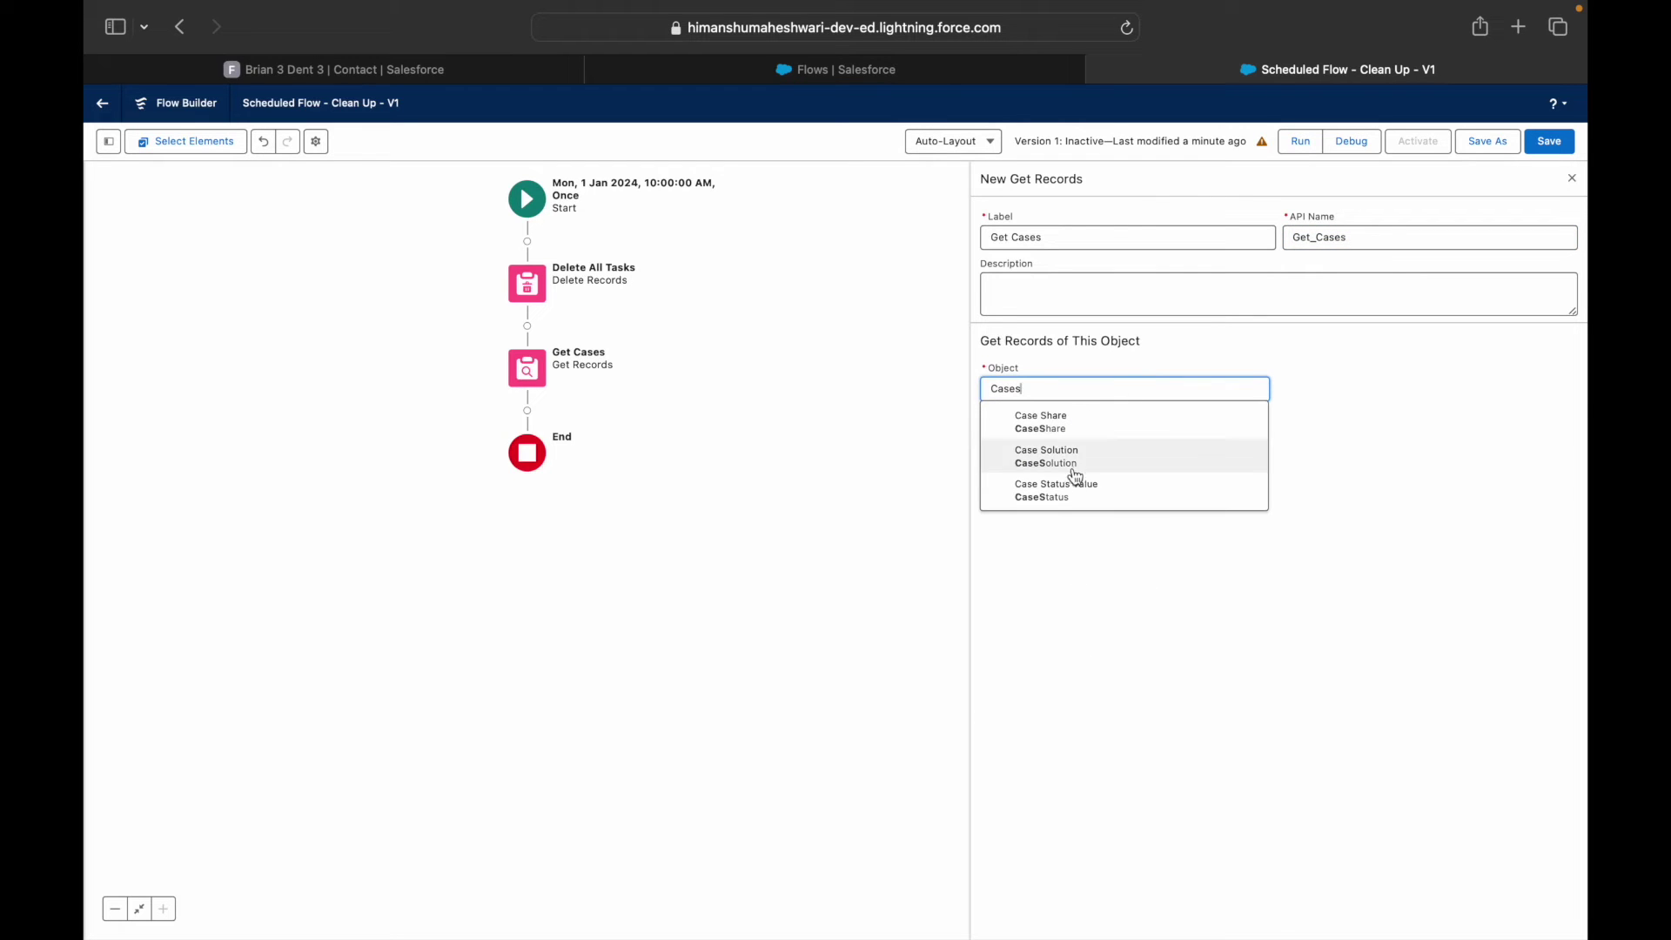
key(BackSpace)
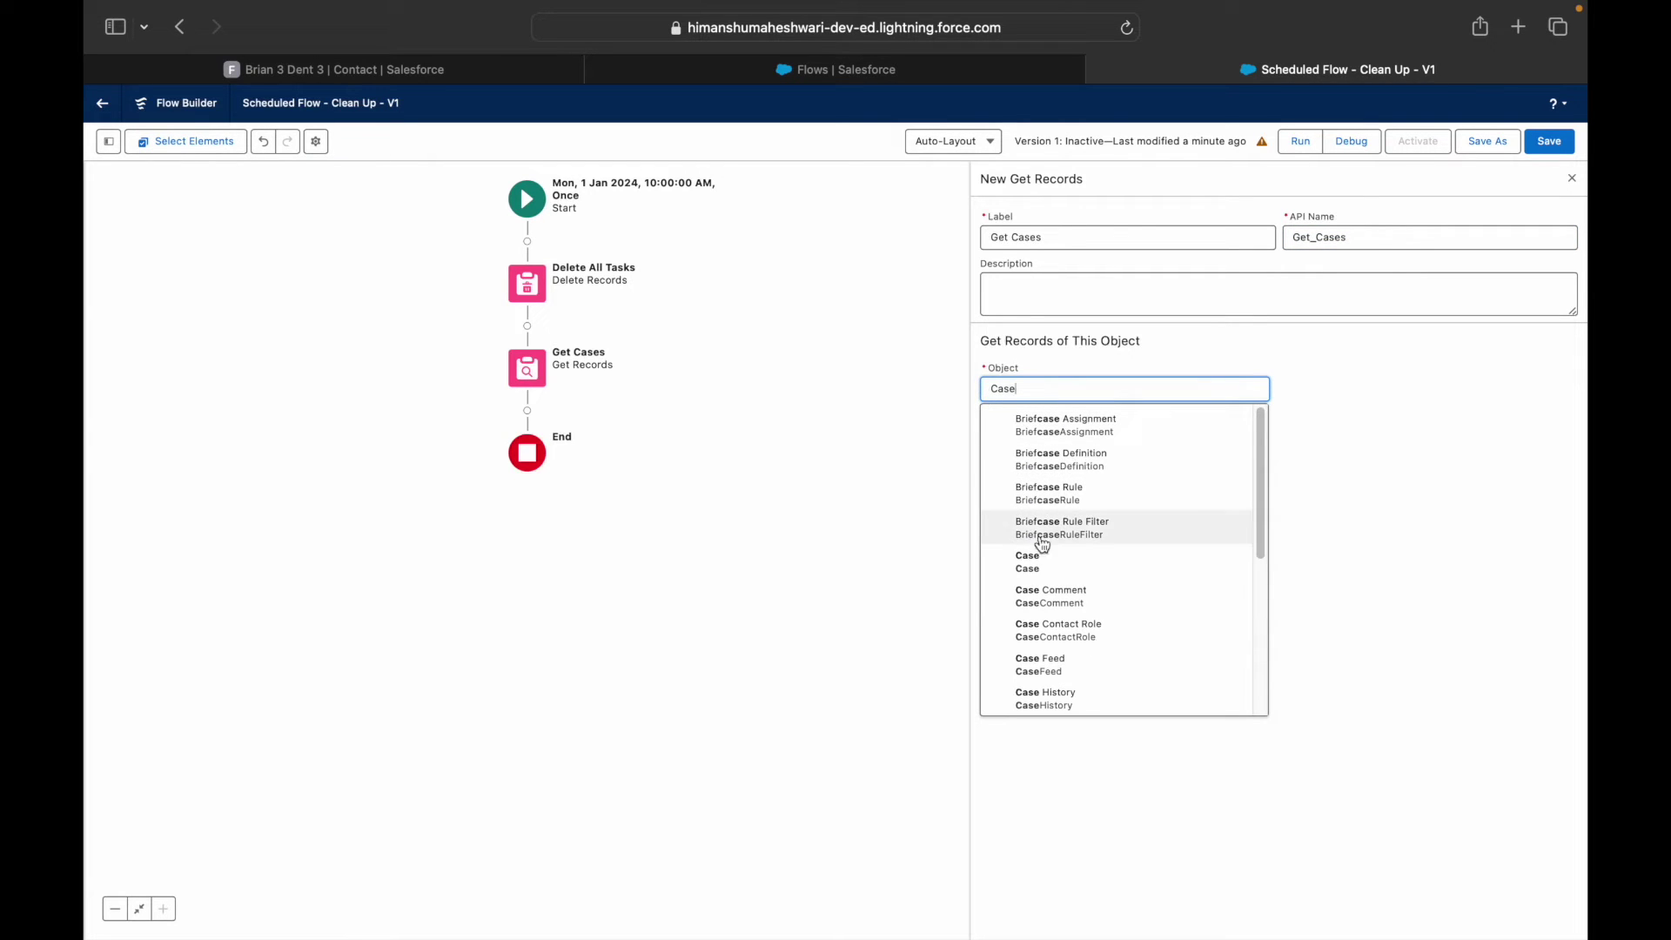
click(1041, 562)
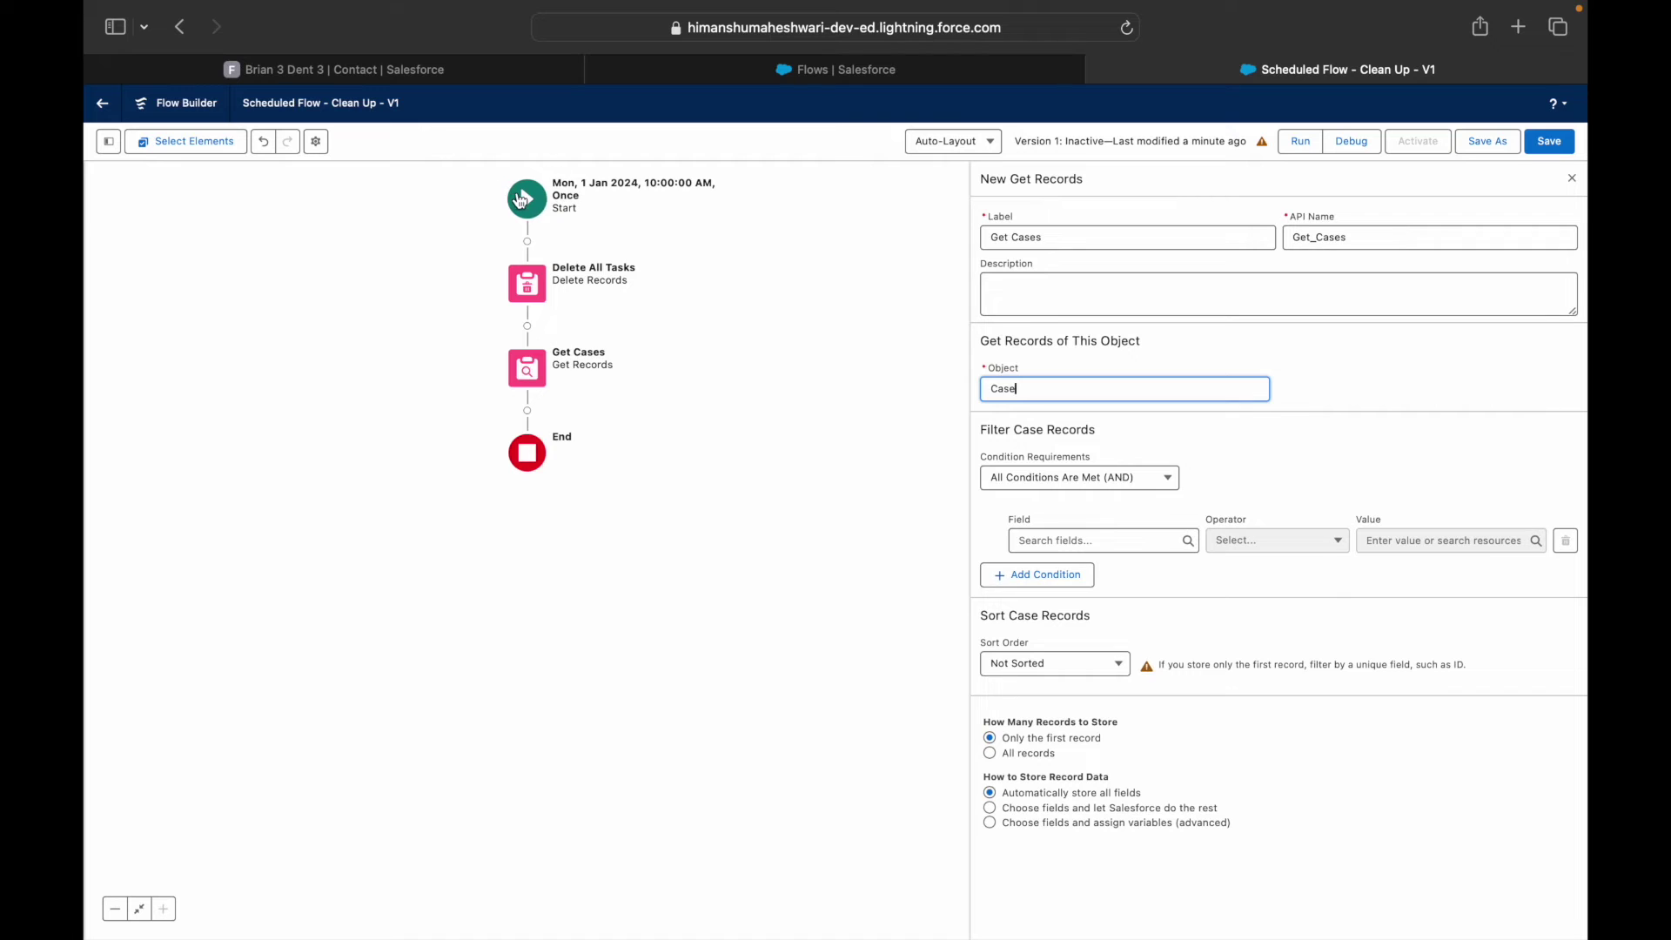
Expand the Start element's details and add an element after Get Cases
click(520, 200)
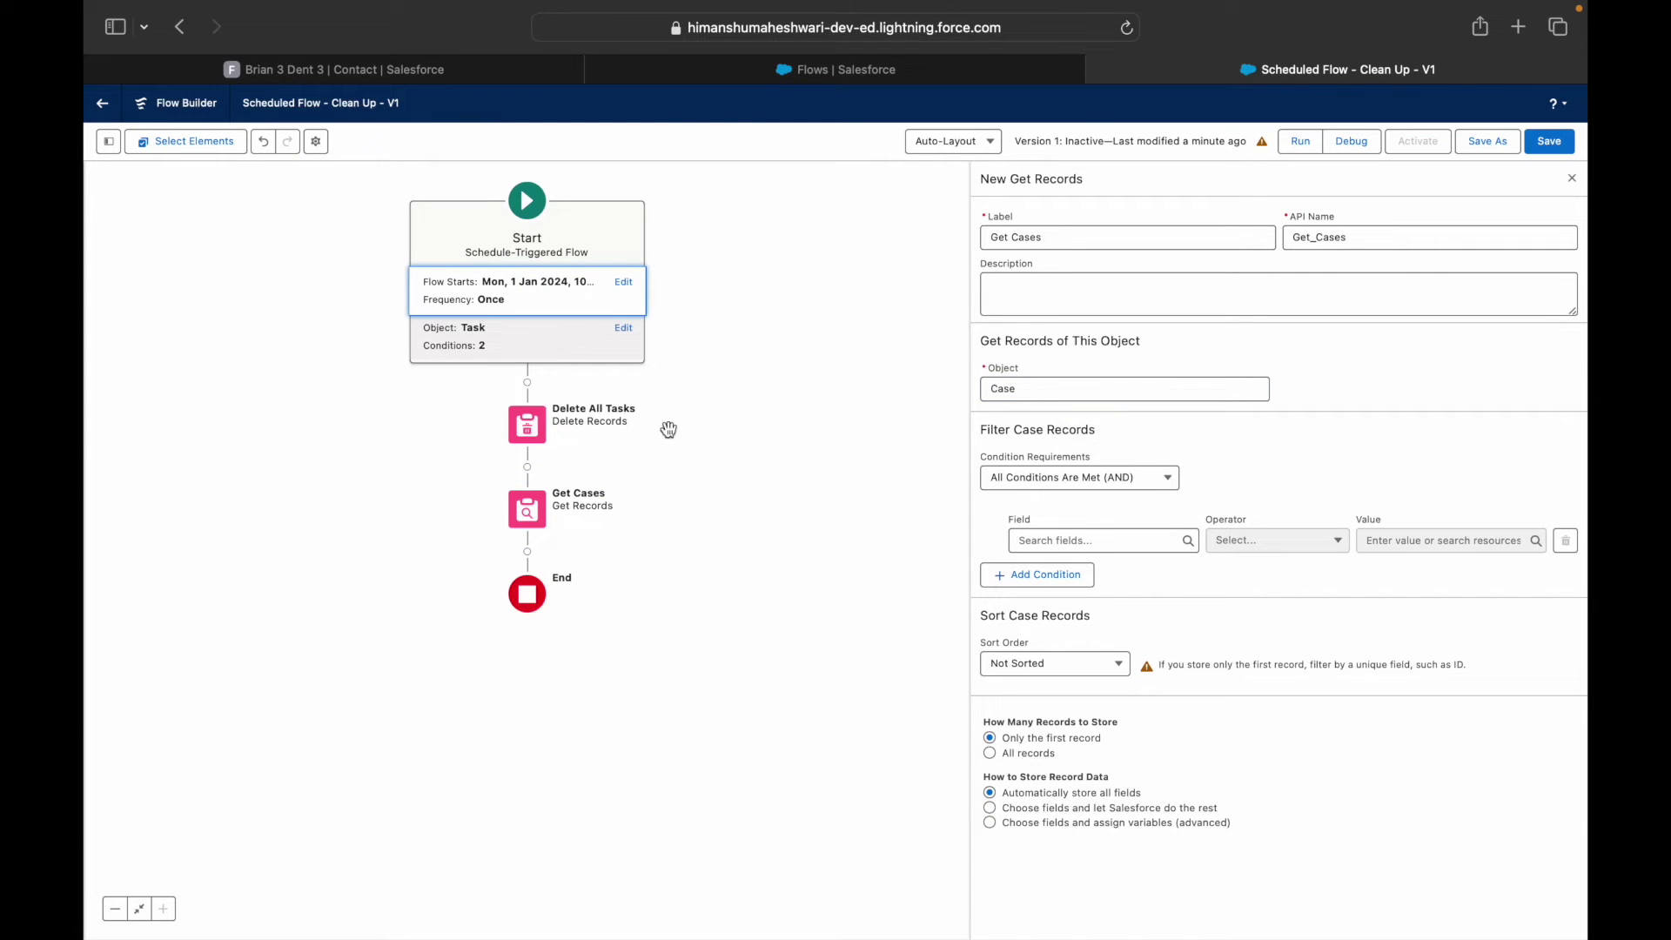
scroll(719, 511, down, 2)
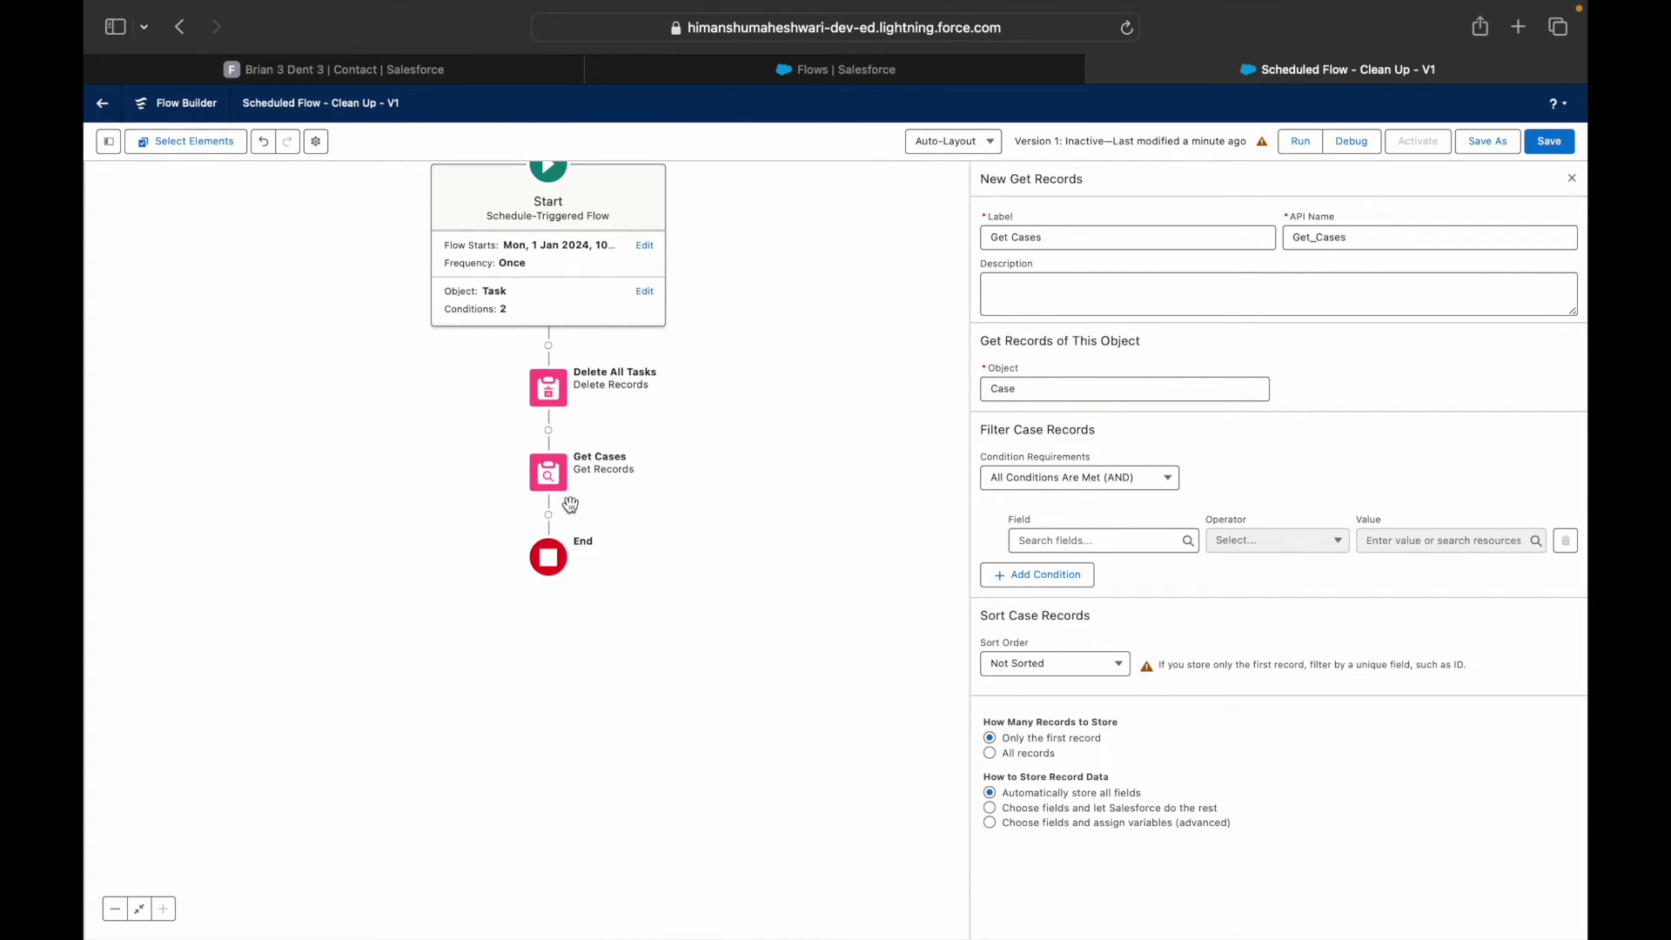
click(548, 515)
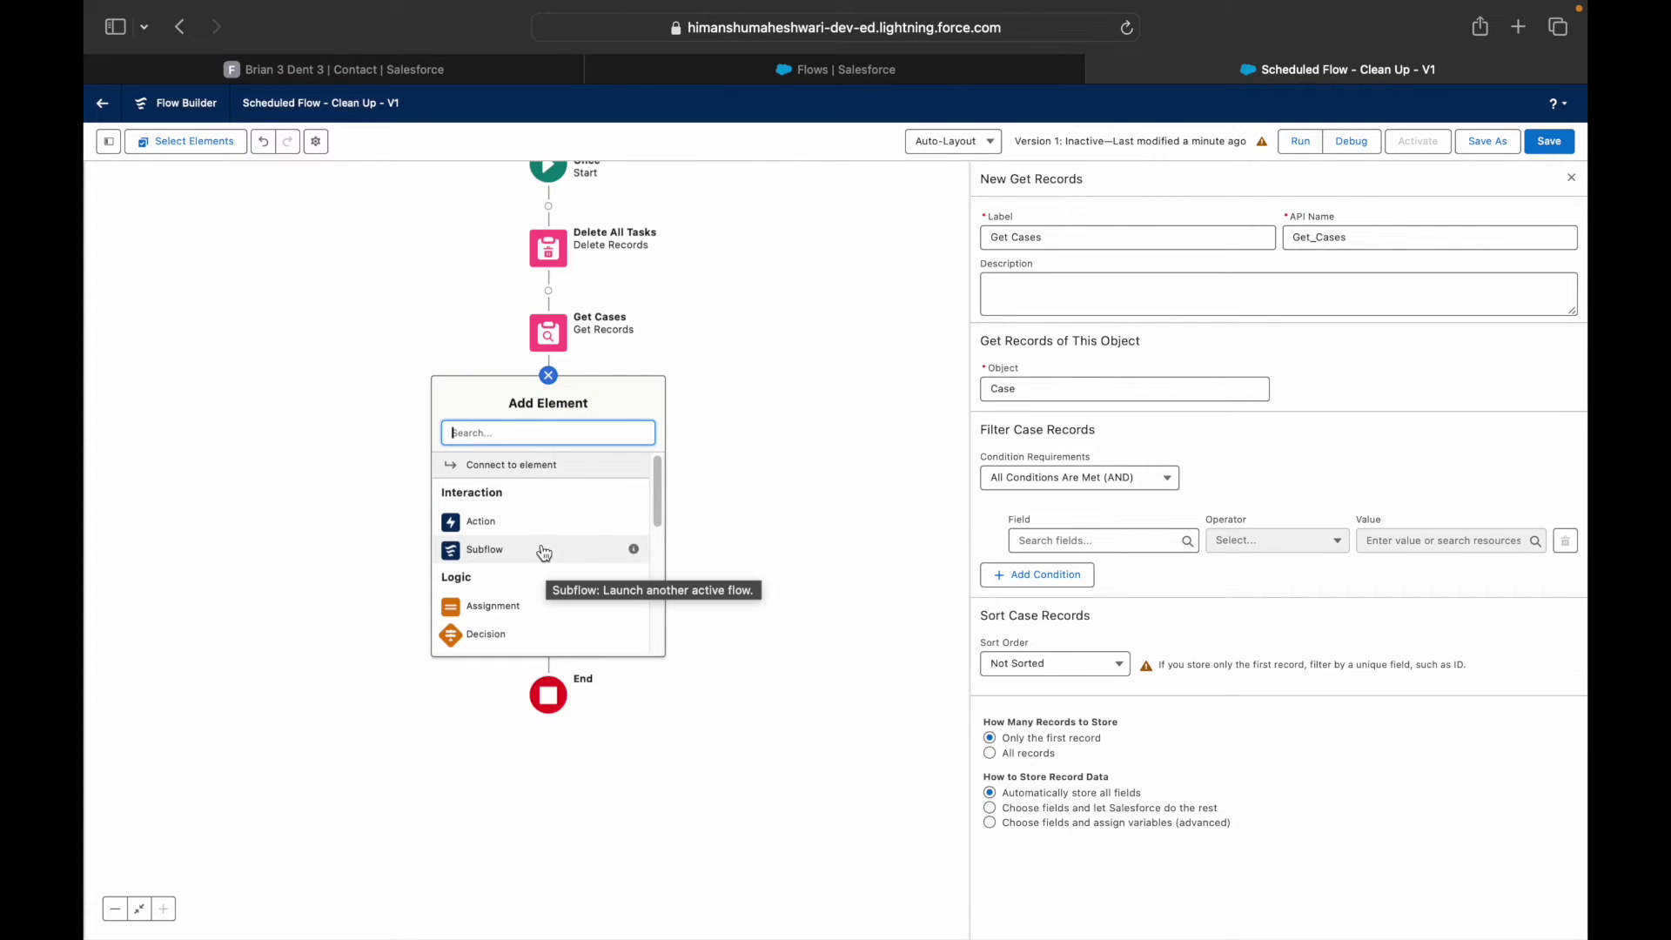
Scroll through the flow to review Start, Delete All Tasks and Get Cases
scroll(544, 551, down, 3)
scroll(543, 548, down, 5)
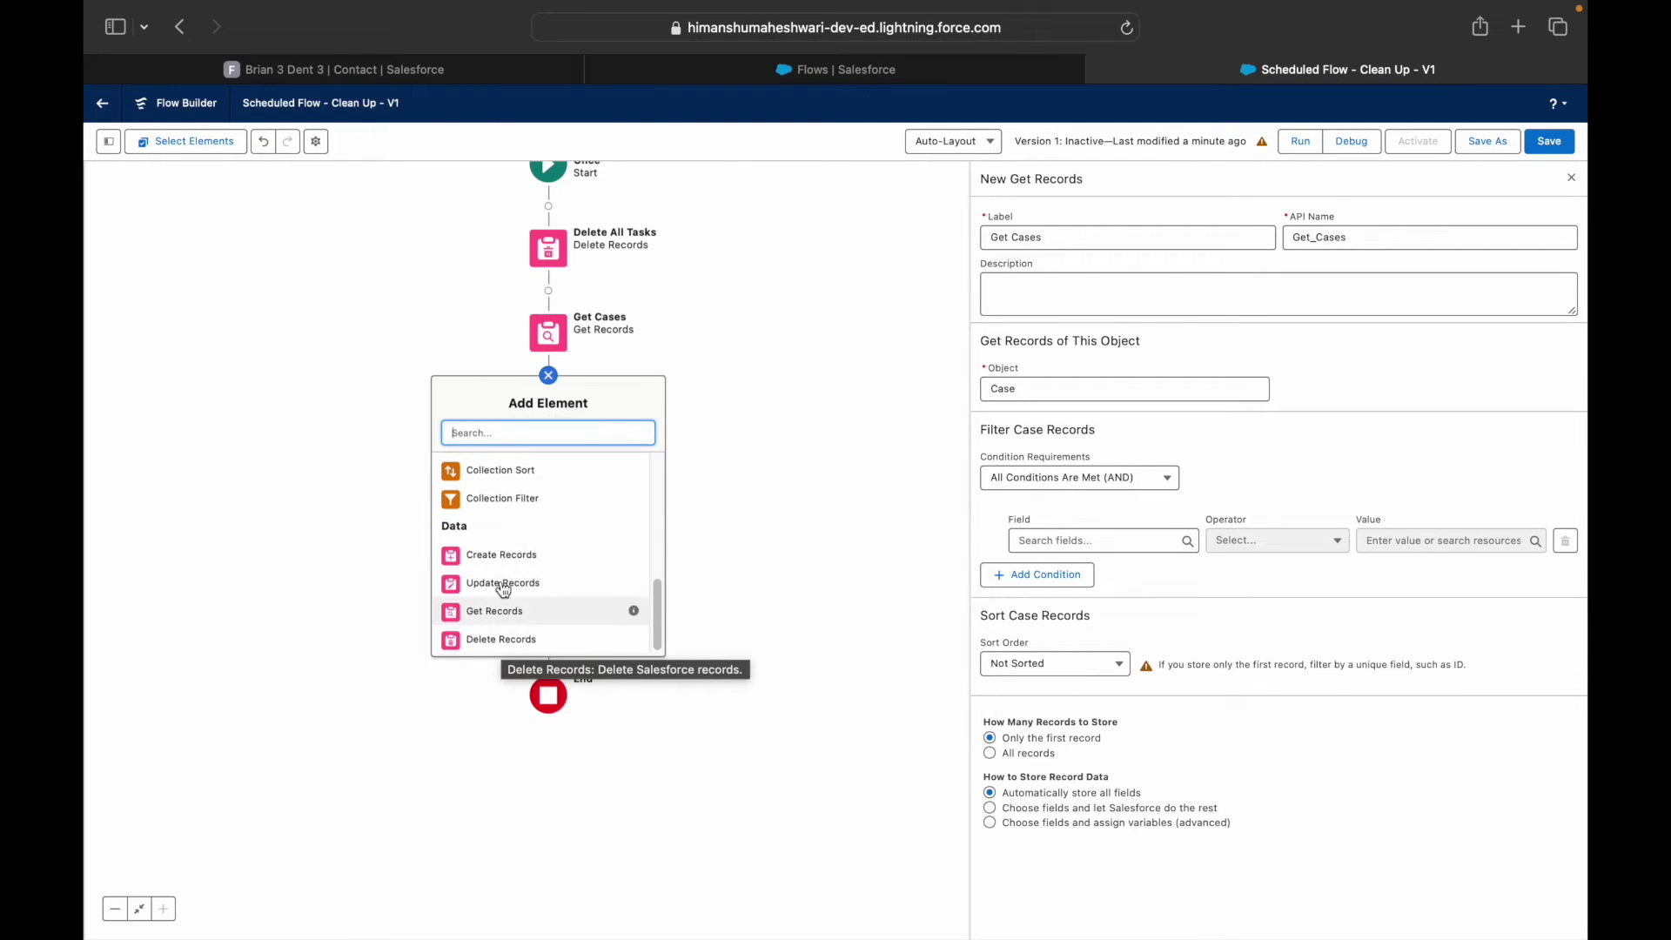
scroll(516, 601, up, 5)
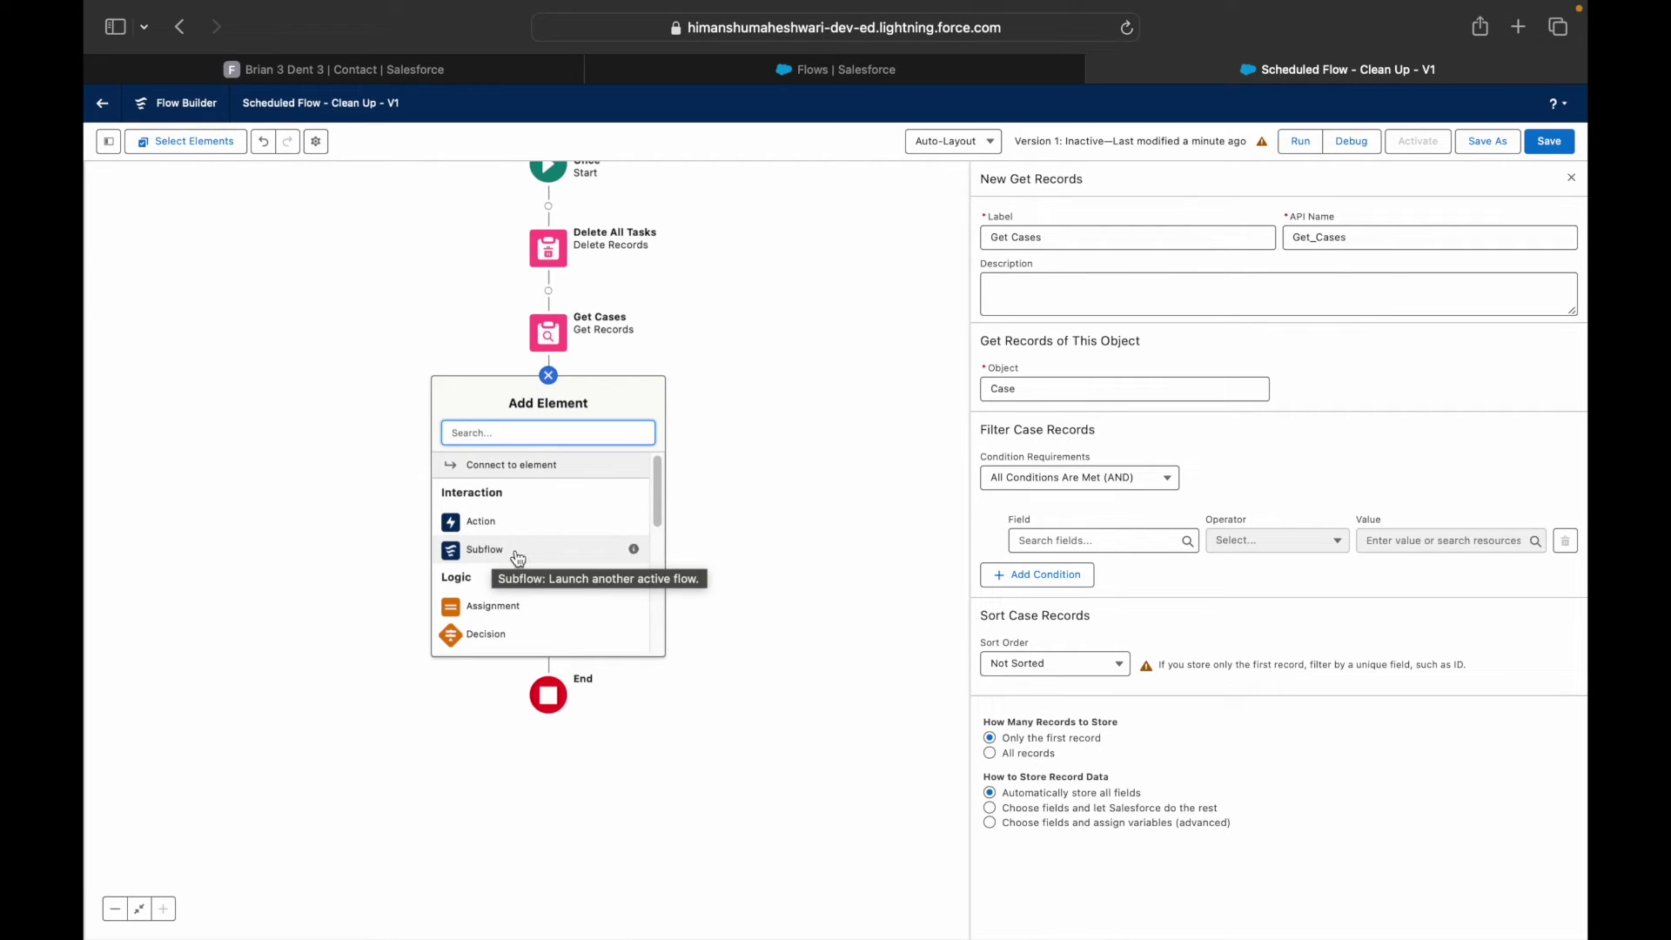
scroll(539, 600, down, 2)
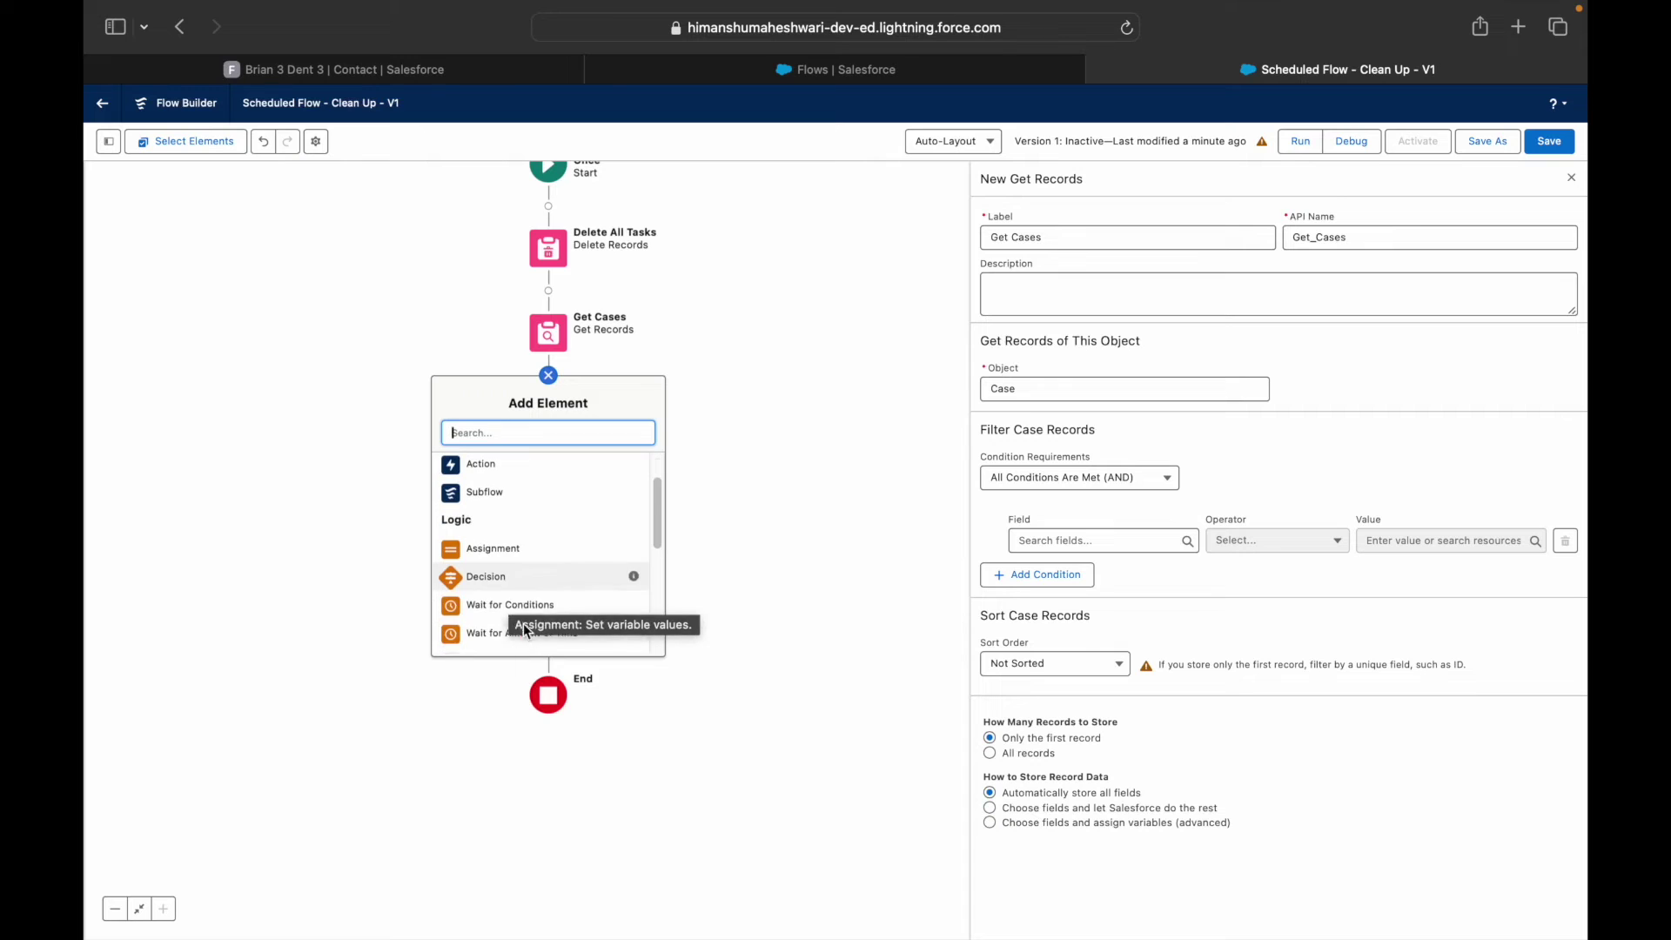
scroll(557, 590, down, 2)
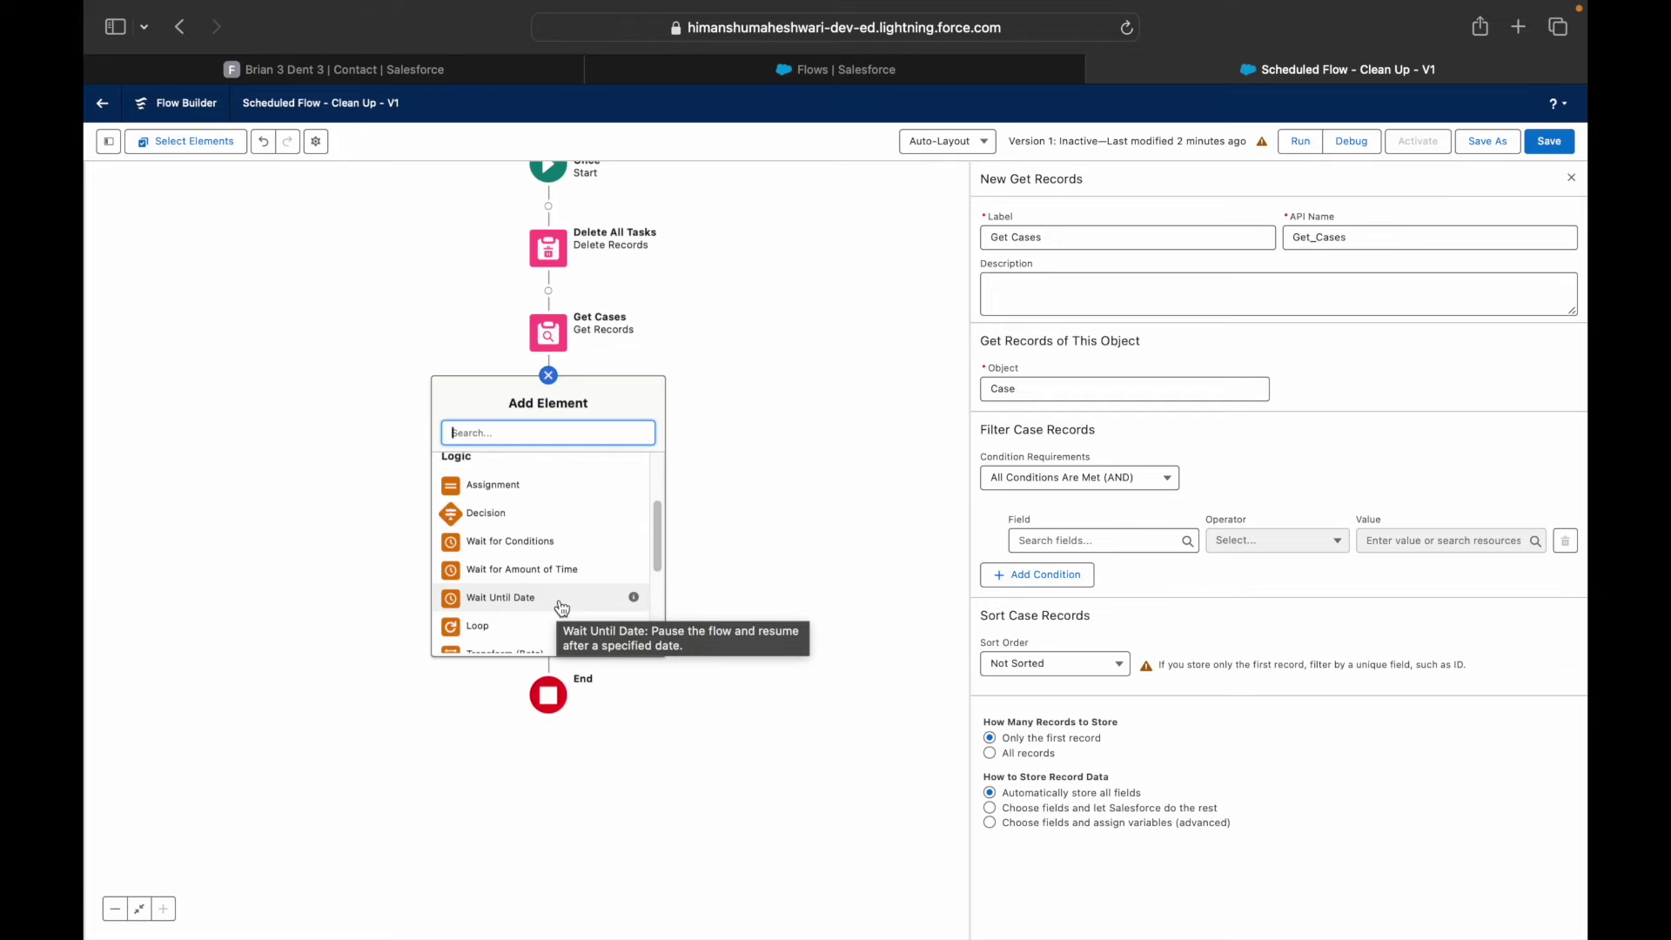
Add a Wait for Amount of Time step after Get Cases with its unit set to Months
click(514, 576)
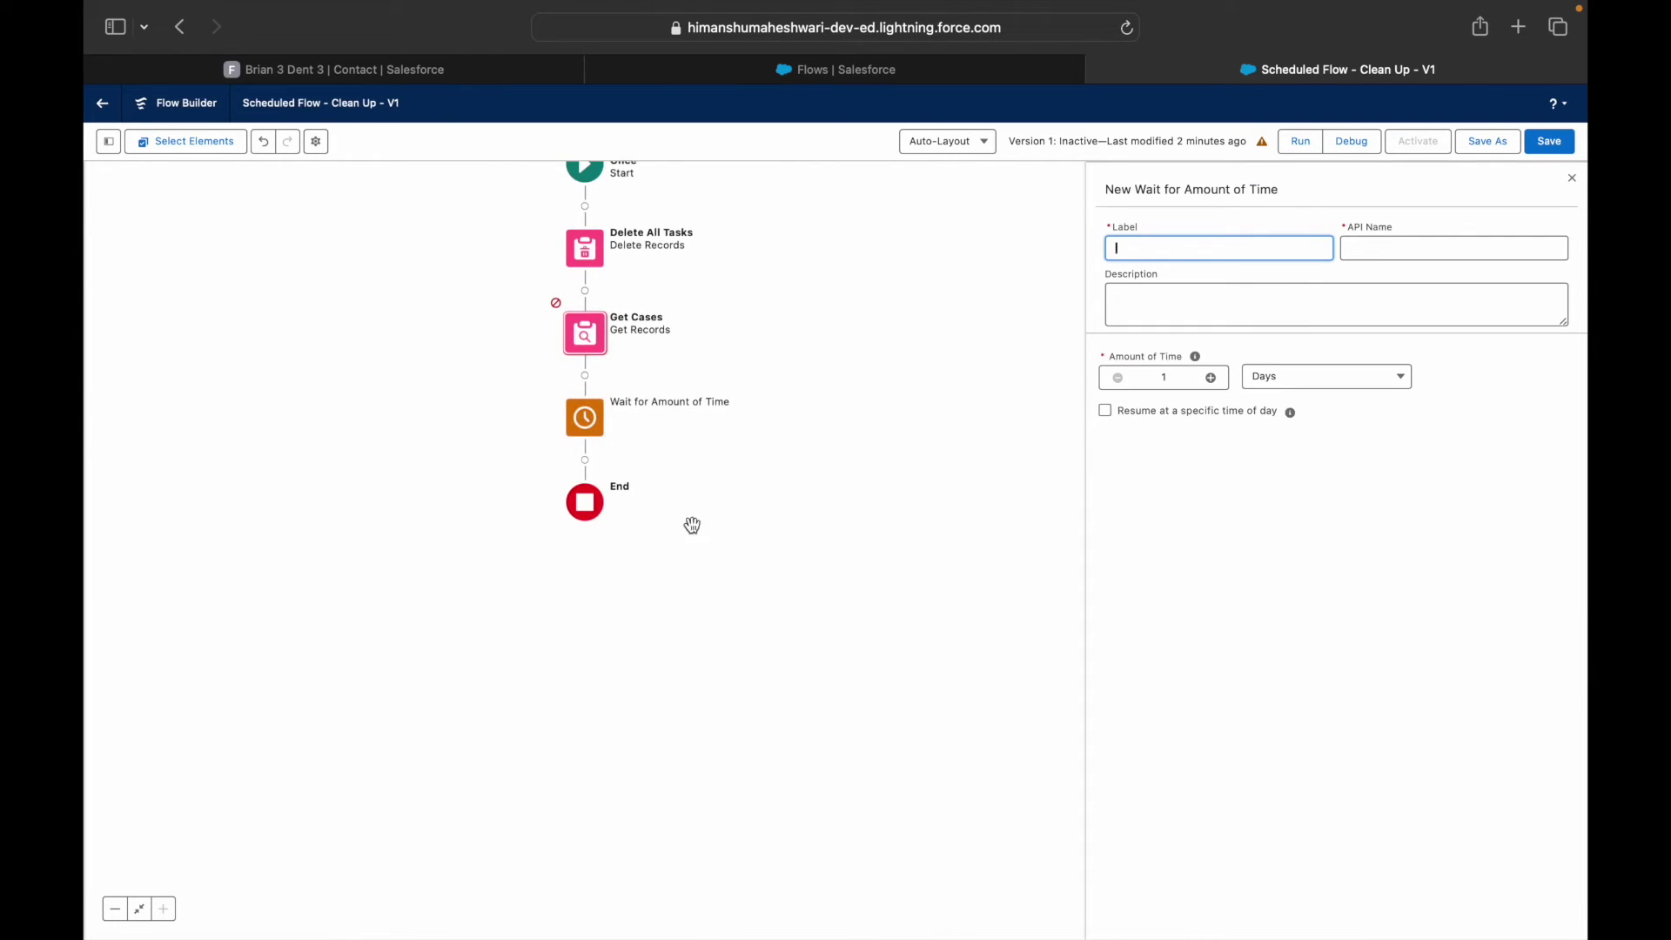
click(881, 484)
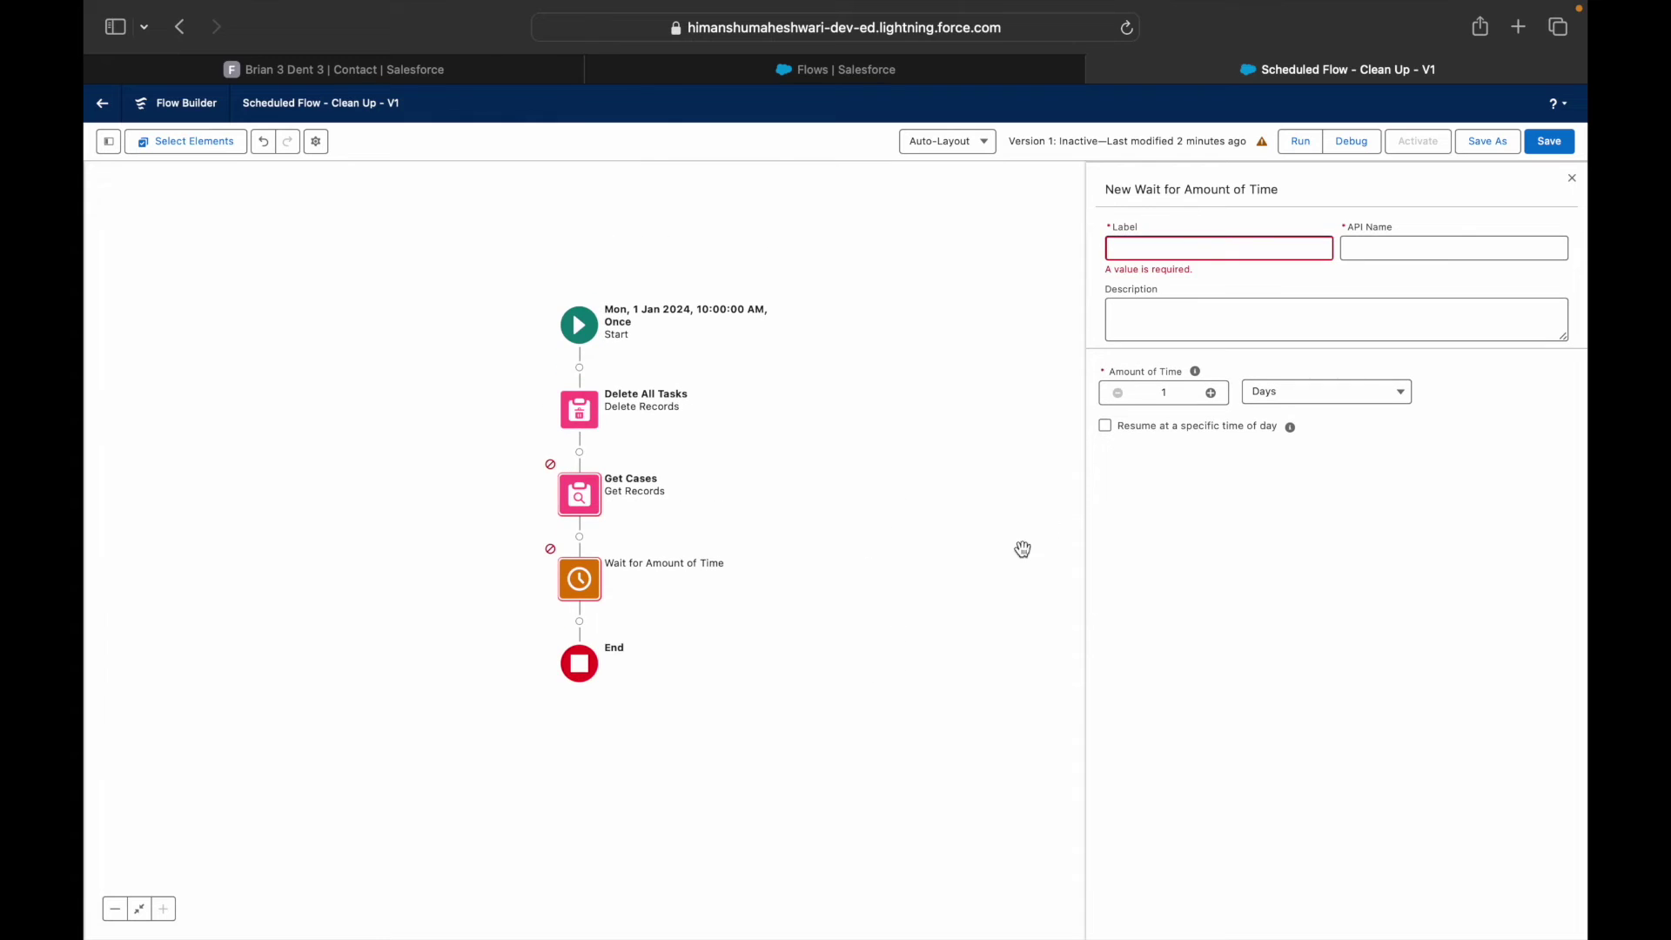
click(1182, 396)
click(1211, 393)
click(1210, 393)
click(1211, 393)
click(1210, 393)
click(1324, 393)
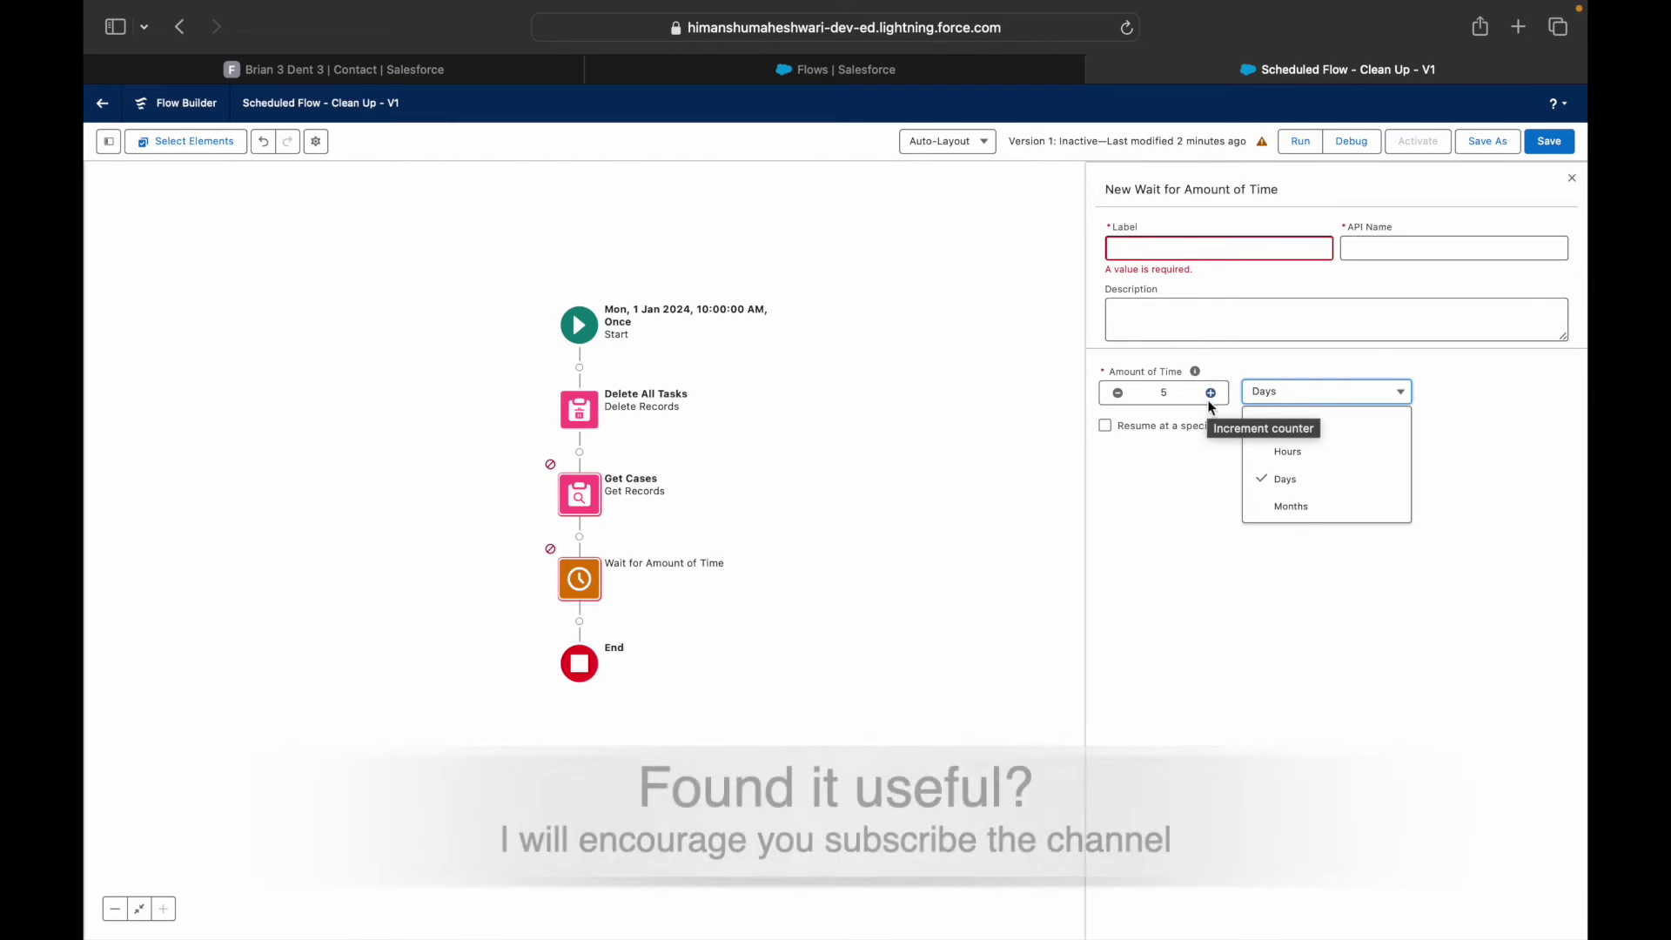
click(1192, 474)
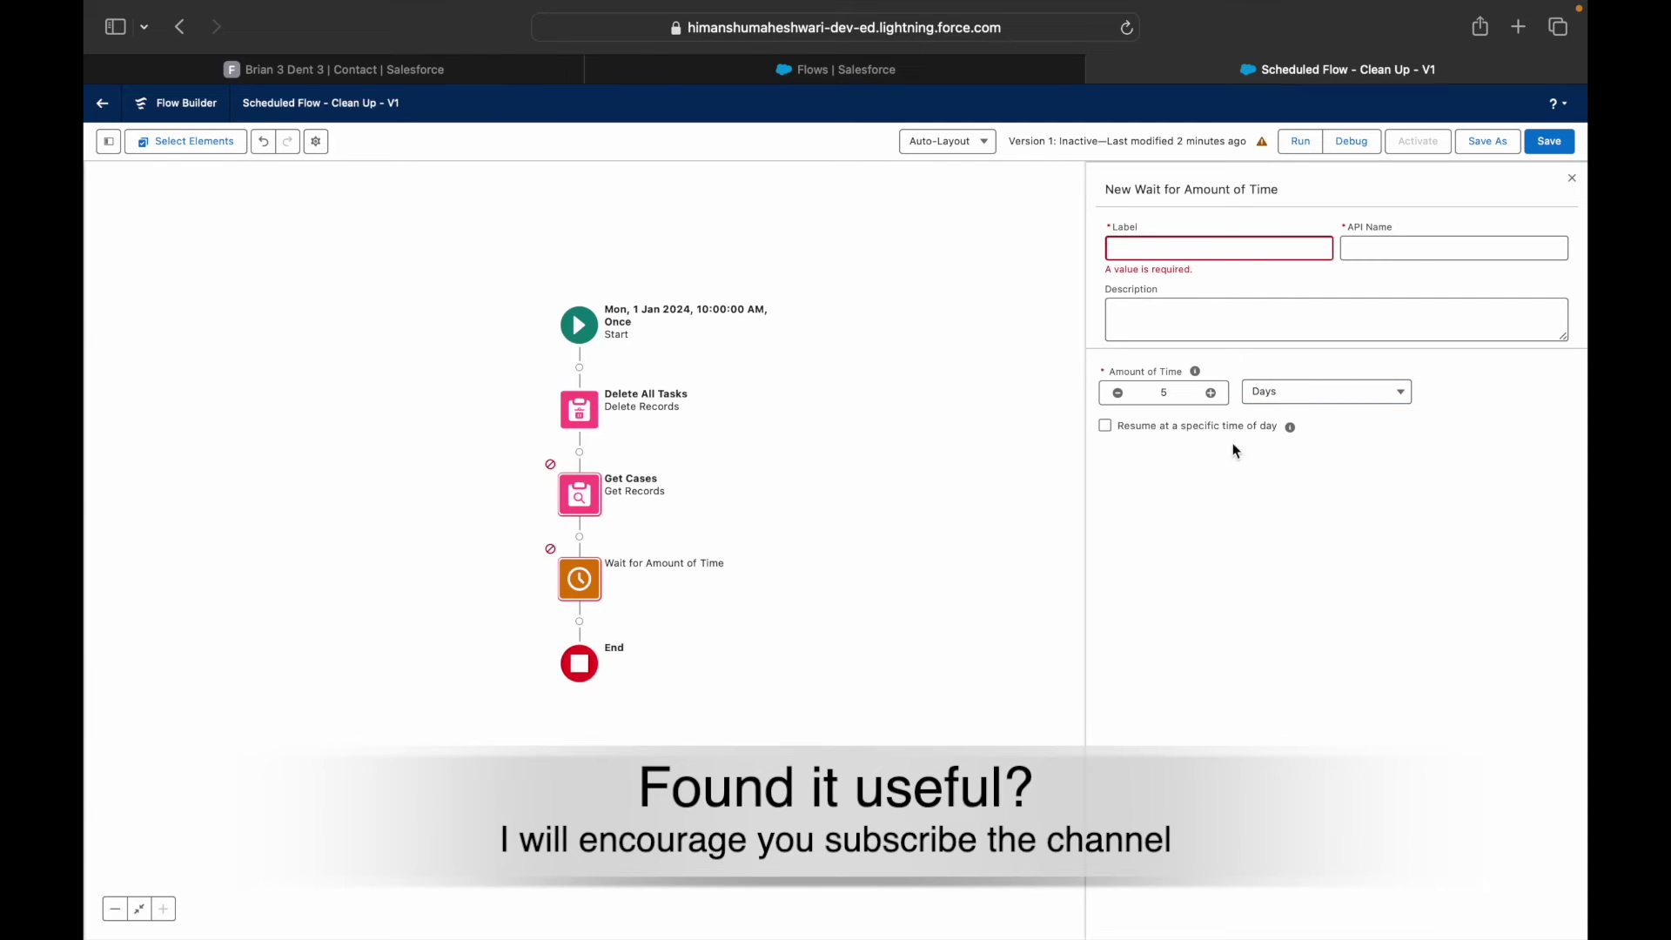
click(1272, 394)
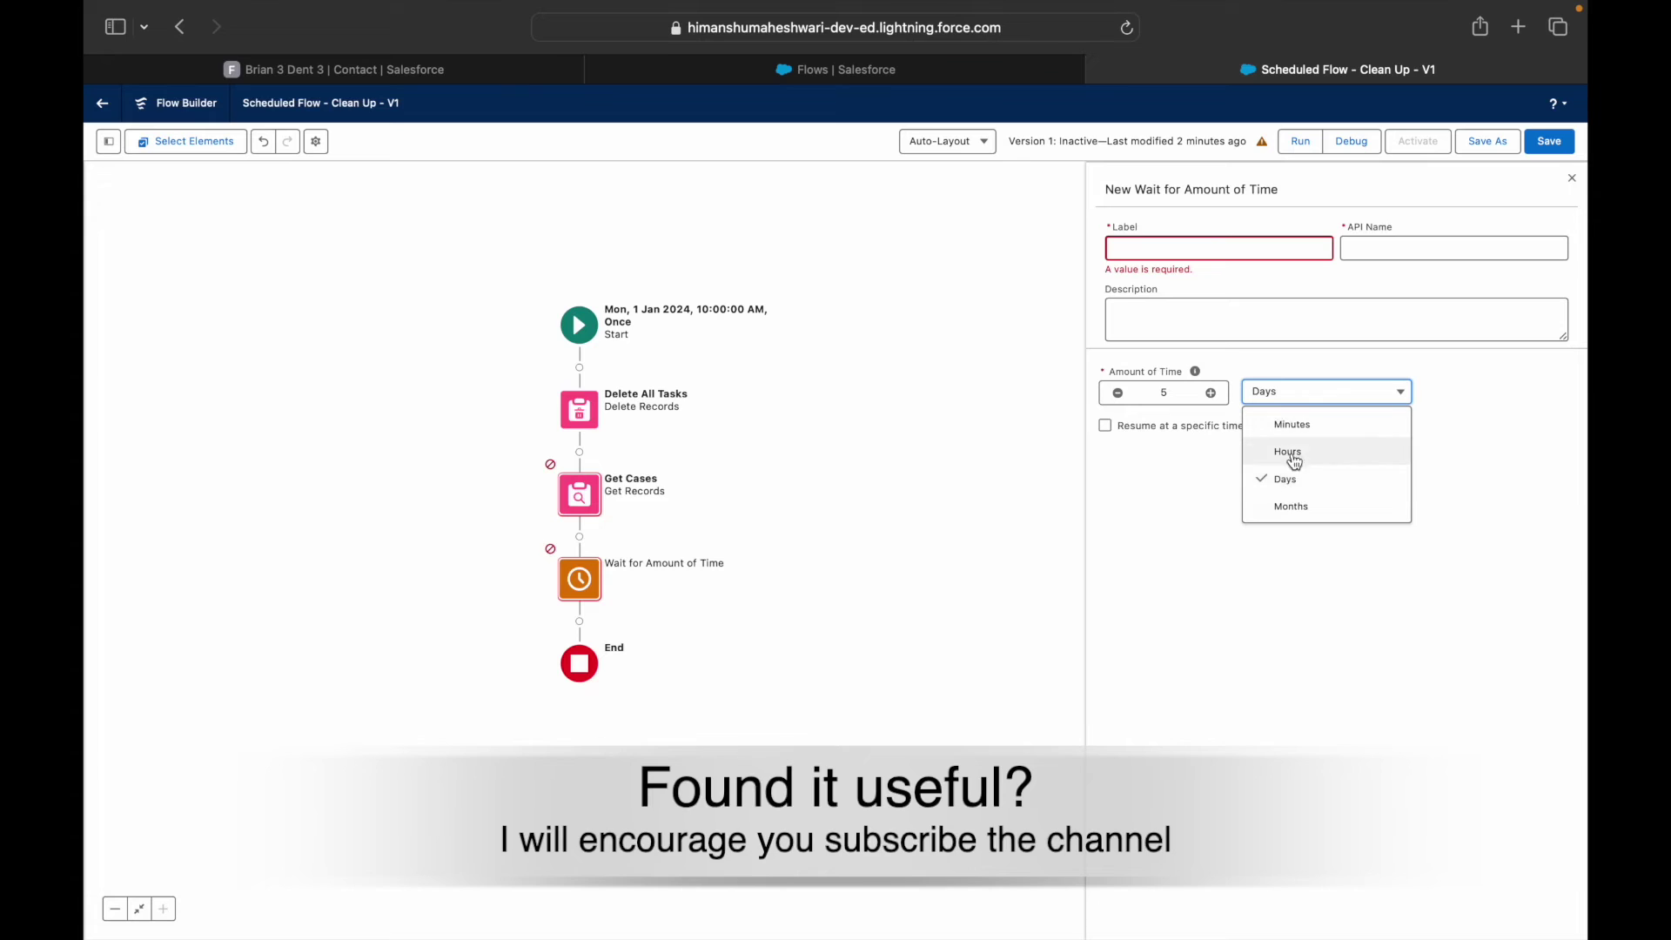
click(1293, 503)
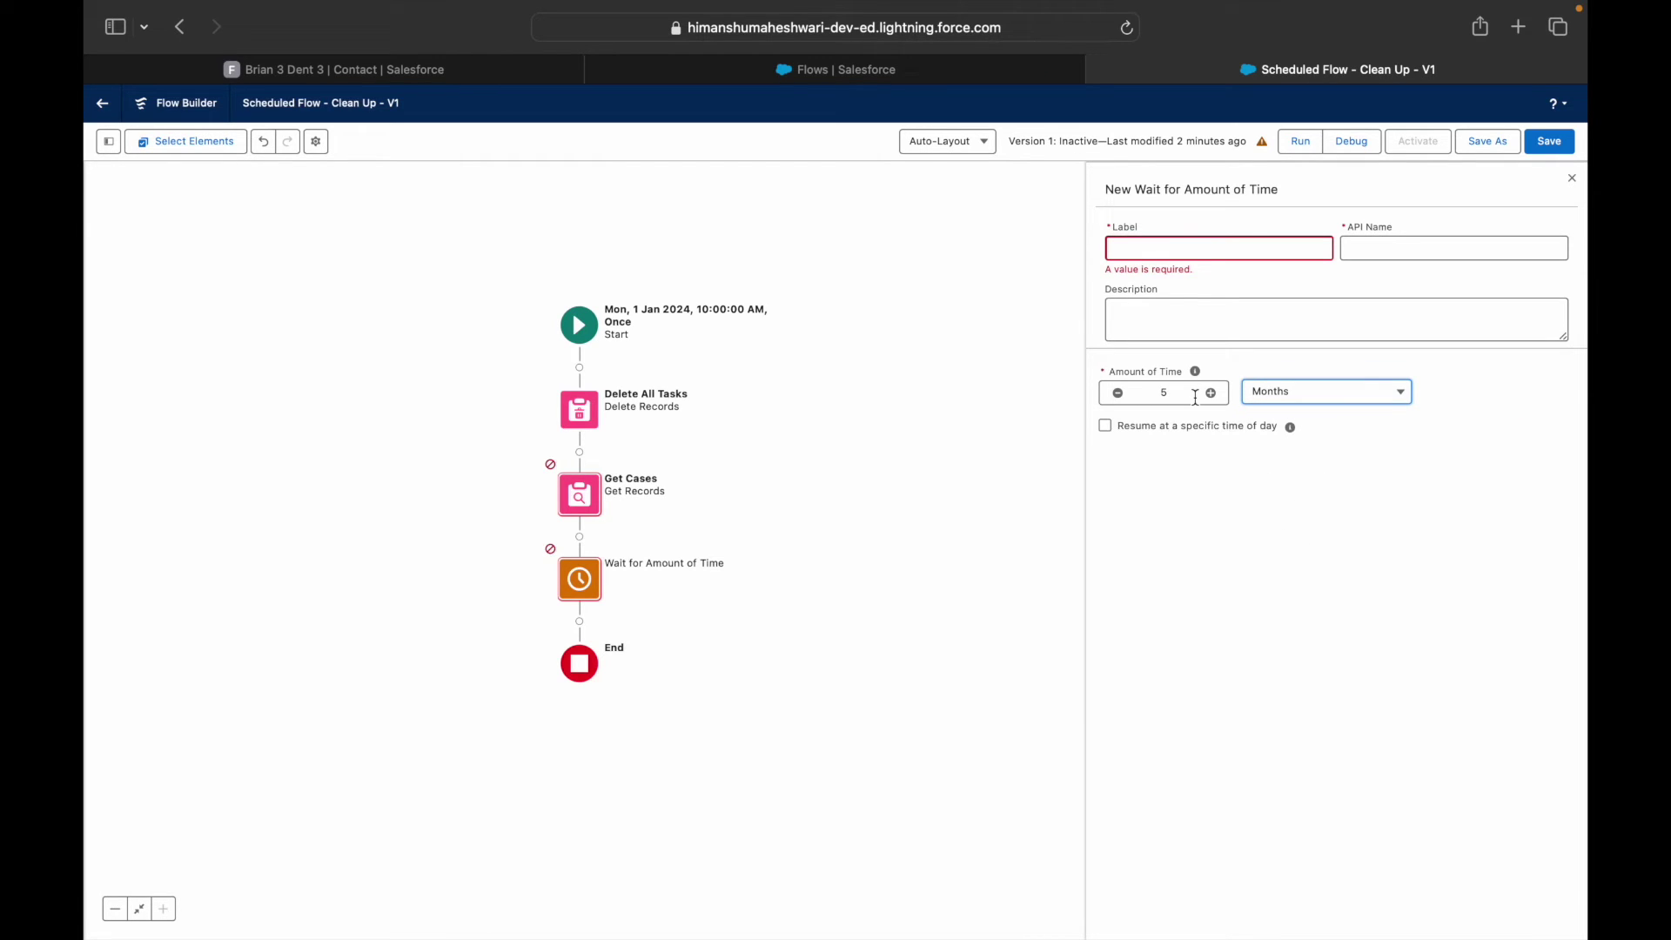
Resume at 12:45 AM Gulf Standard Time and set the wait amount to 2 Months
click(1105, 426)
click(1166, 472)
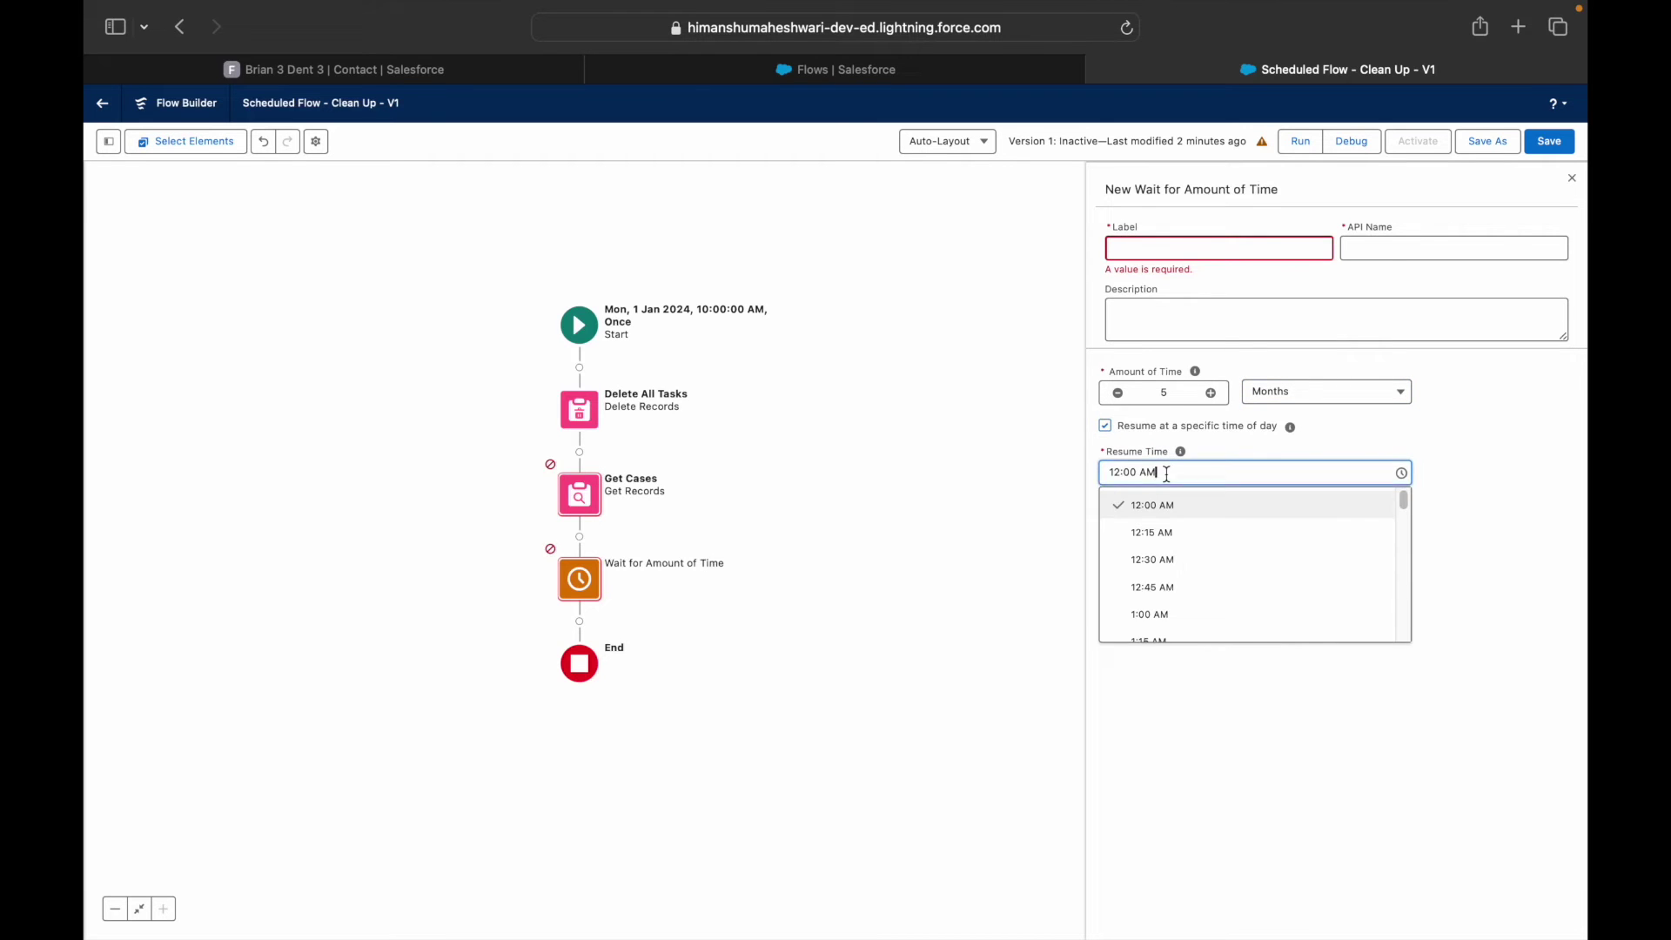
click(1175, 588)
click(1193, 520)
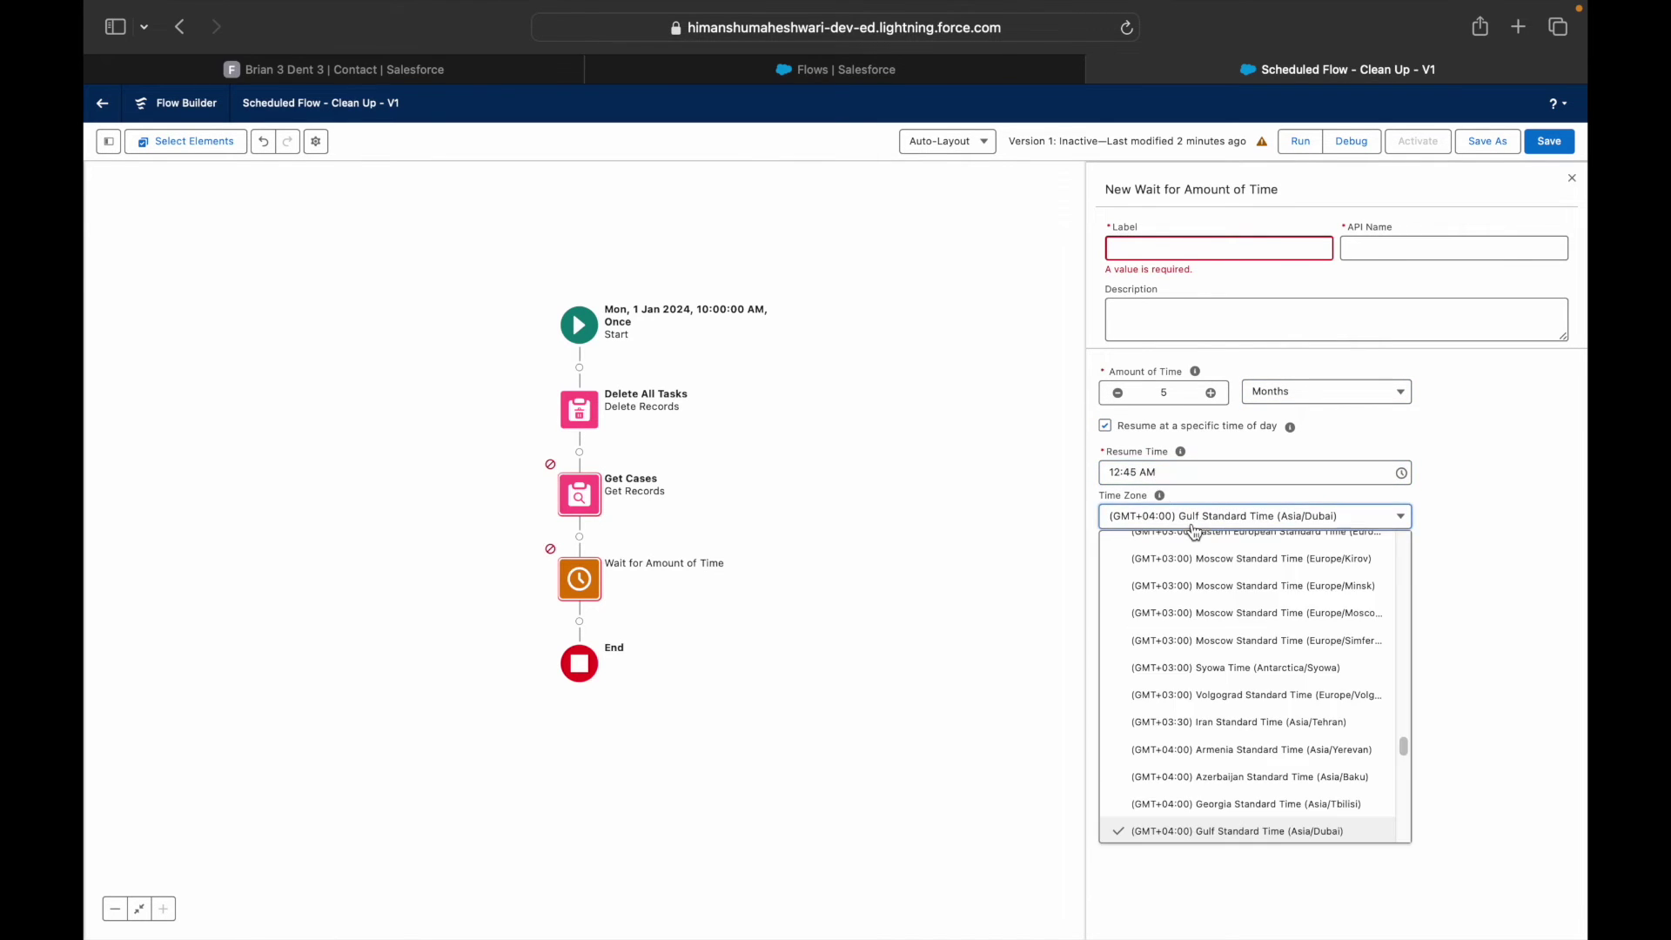
scroll(1223, 757, up, 5)
scroll(1224, 763, down, 3)
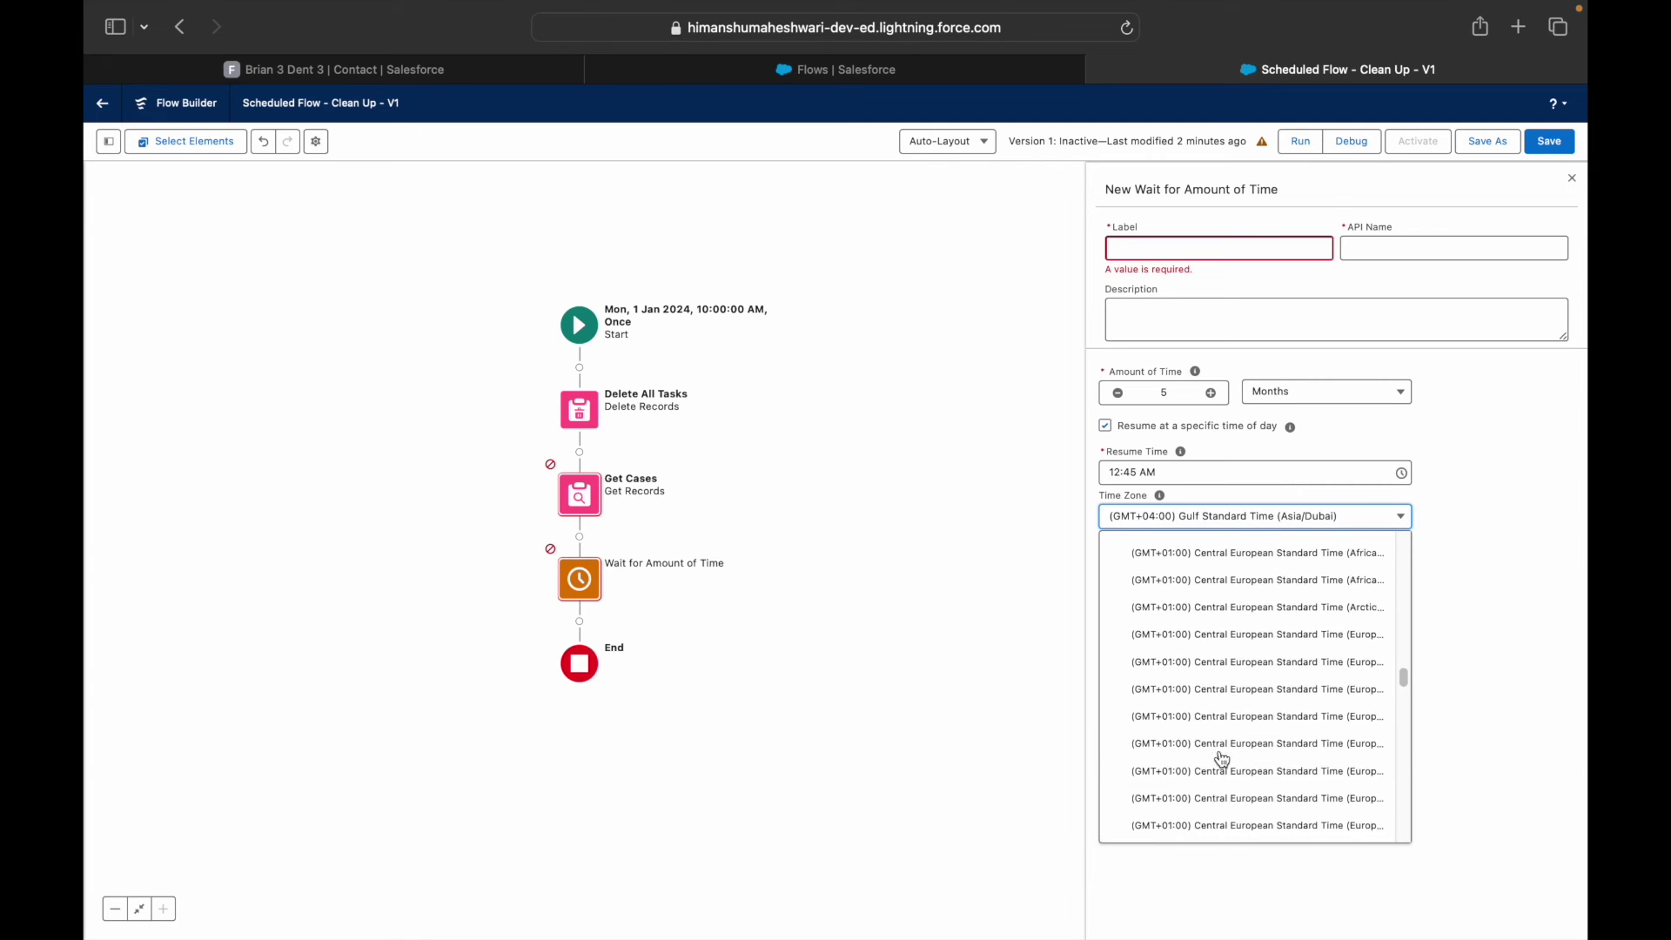
click(1519, 535)
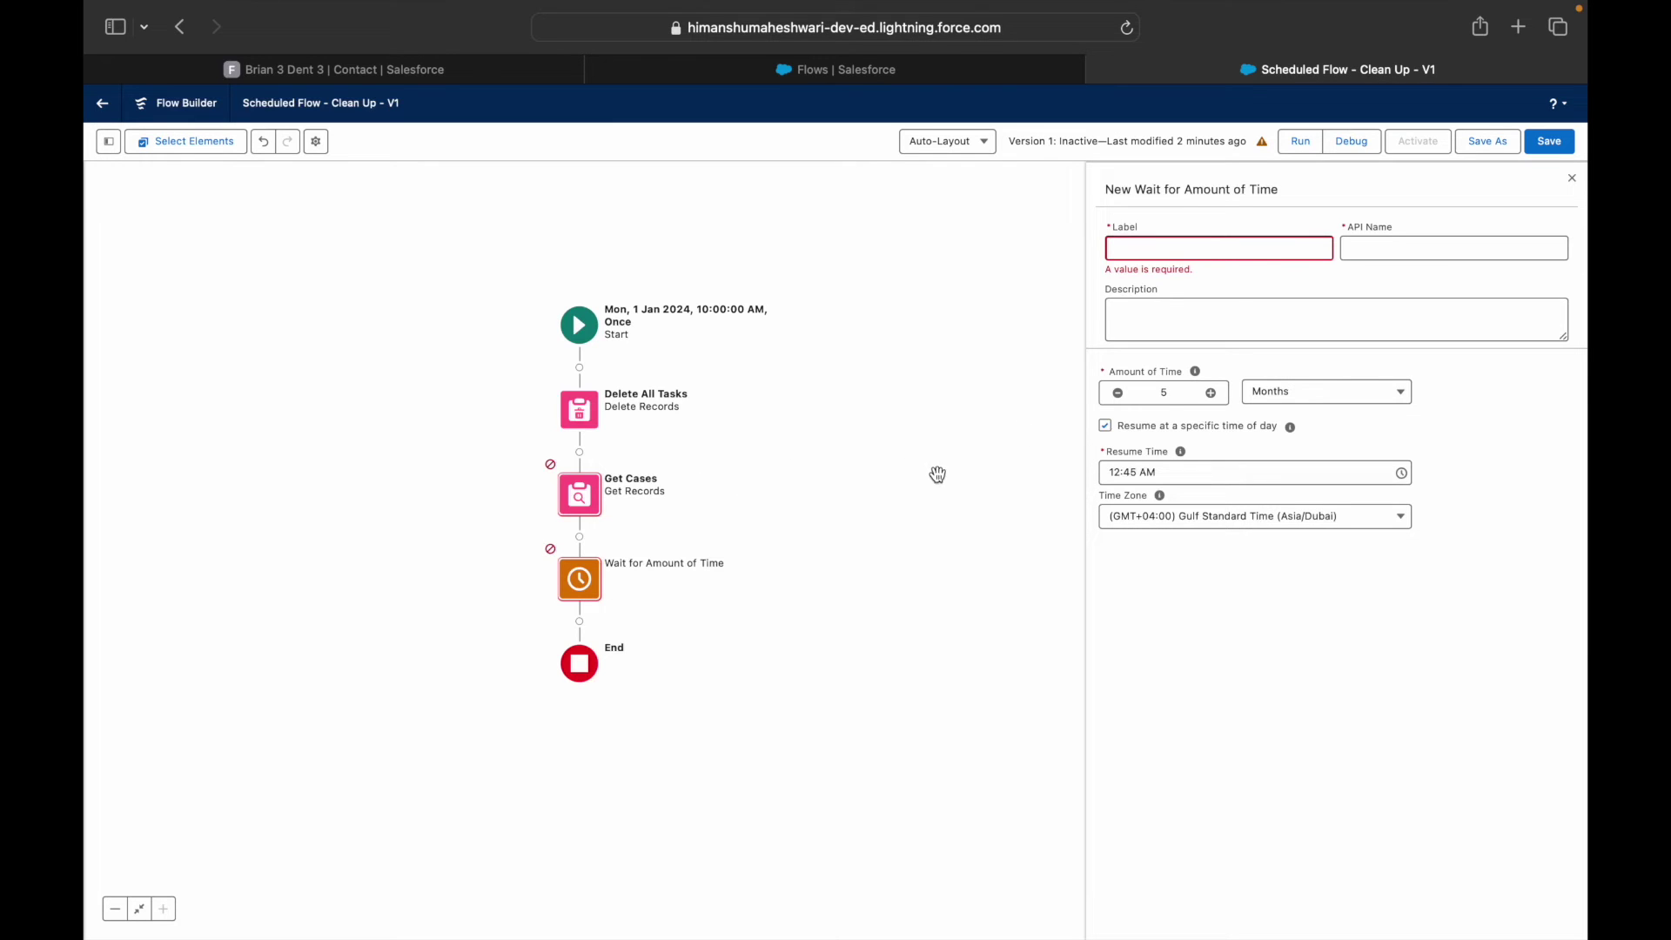
click(1120, 395)
click(1120, 394)
click(1120, 395)
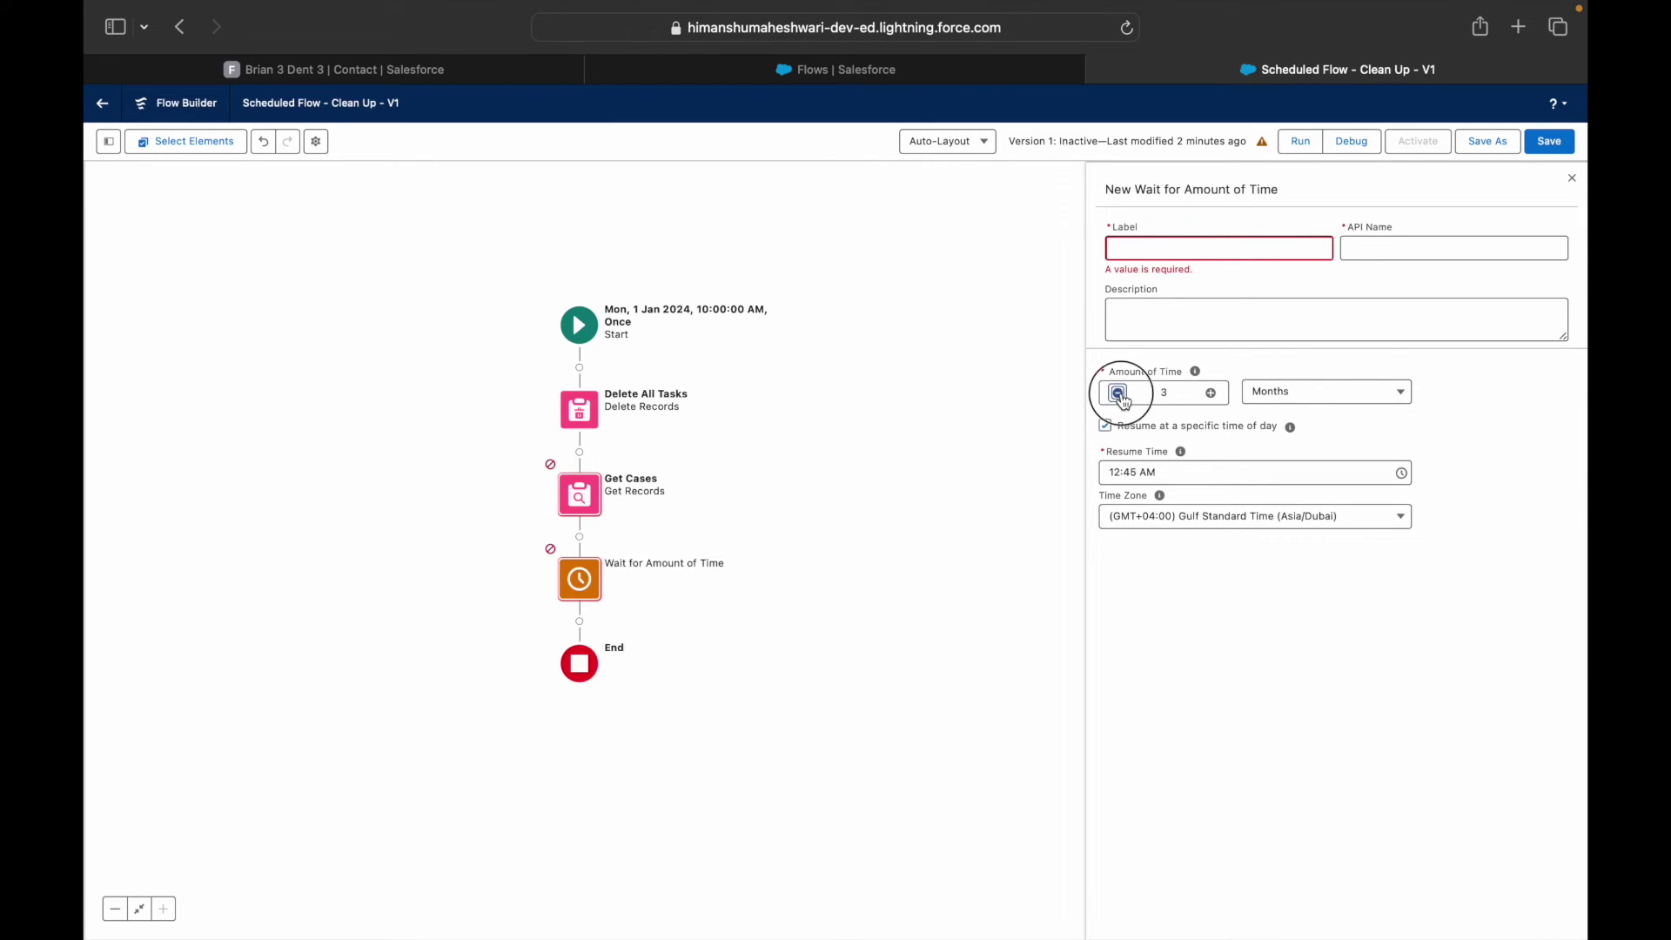
Delete the Wait for Amount of Time and Get Cases elements from the flow
click(580, 573)
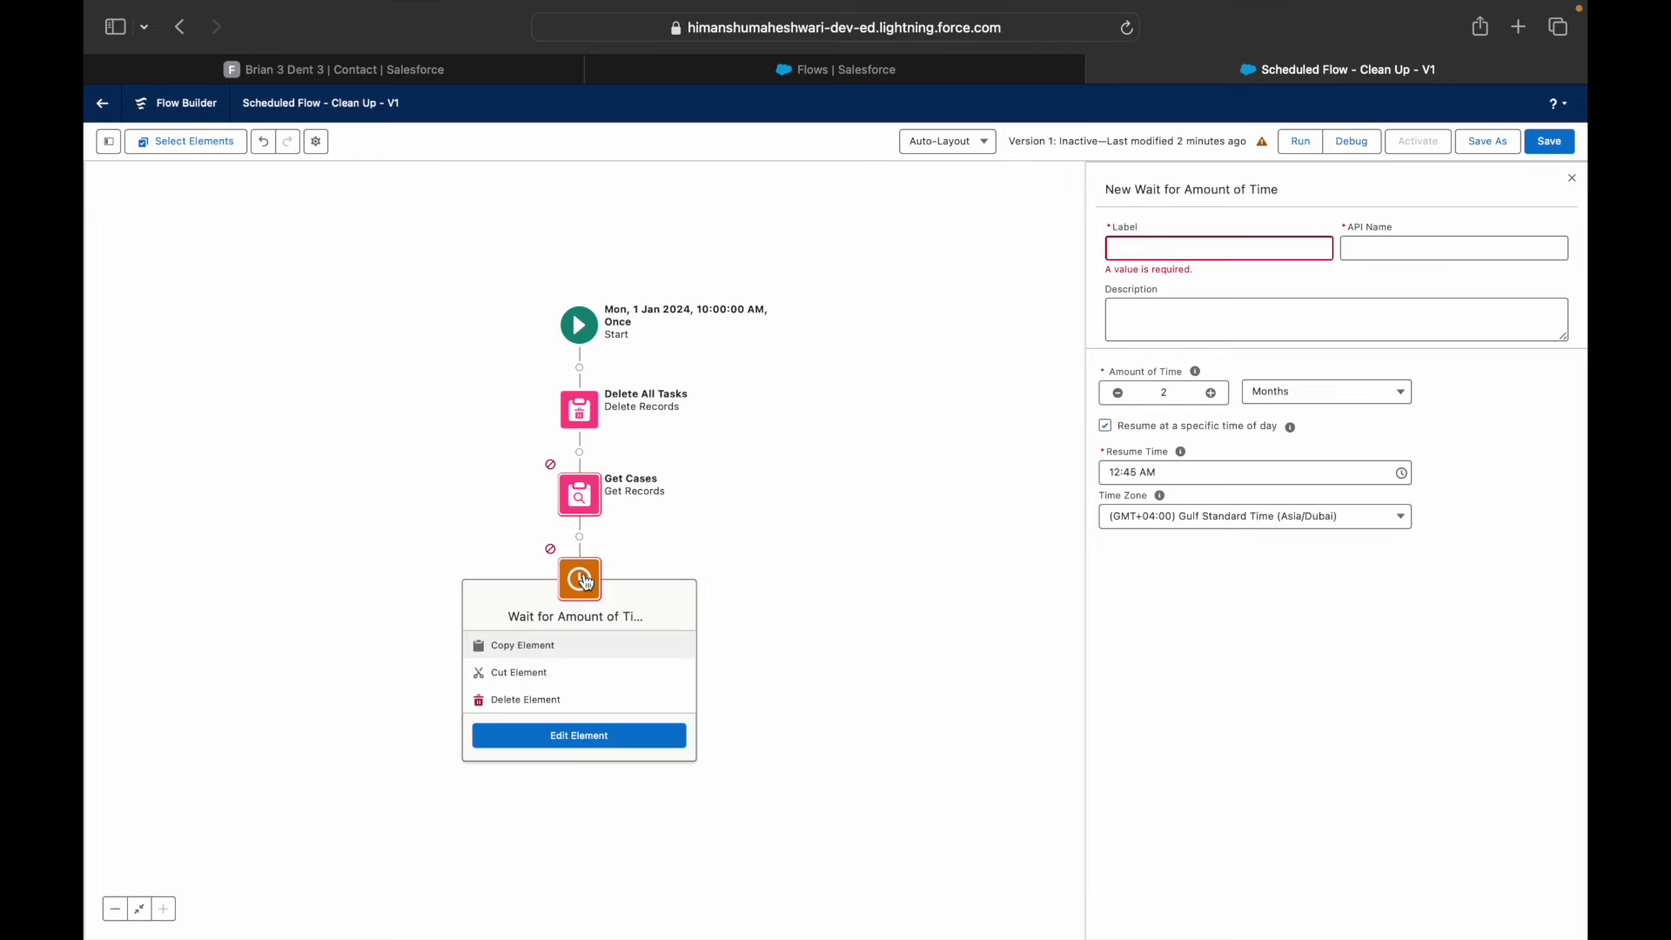
click(540, 699)
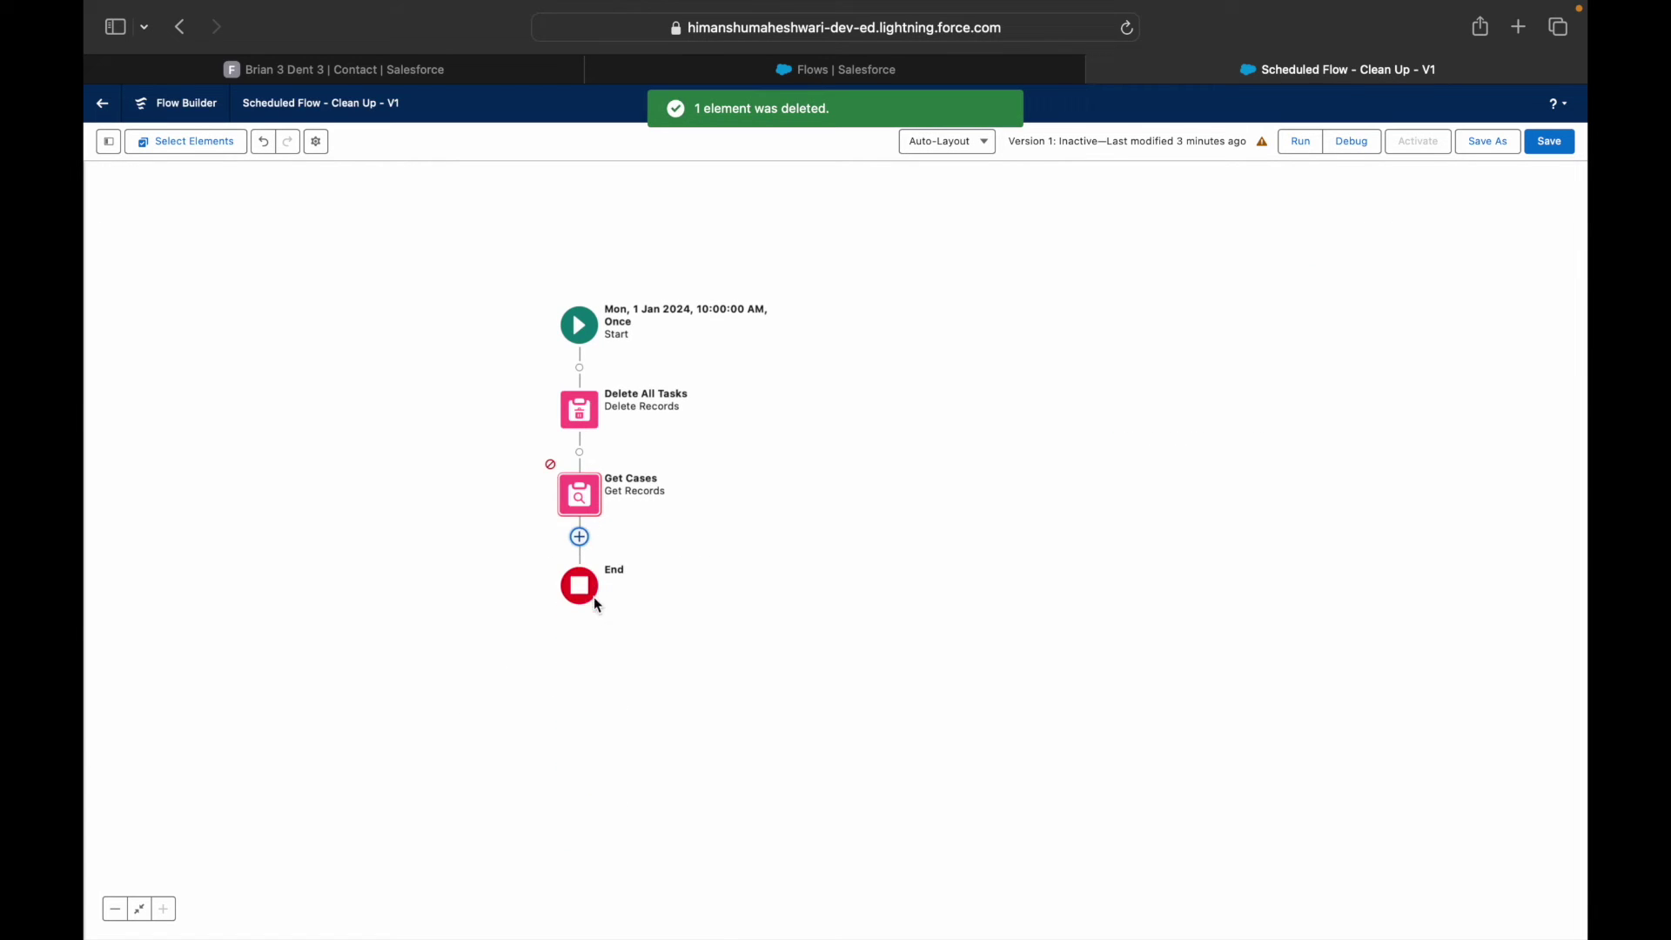
click(585, 506)
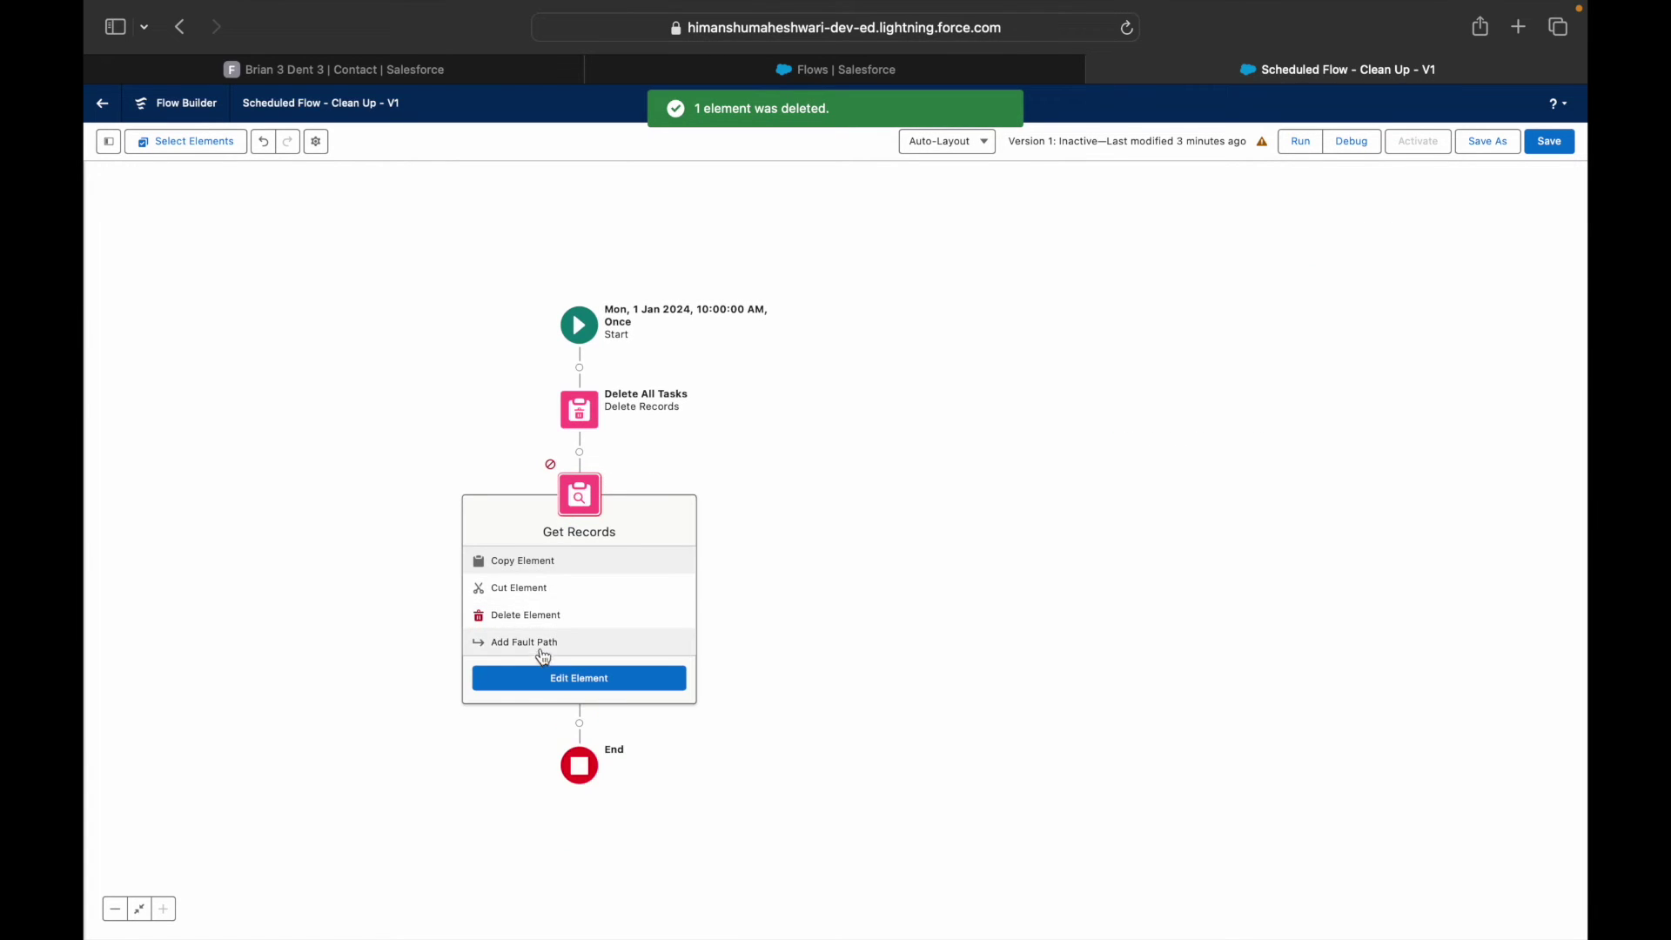
click(544, 615)
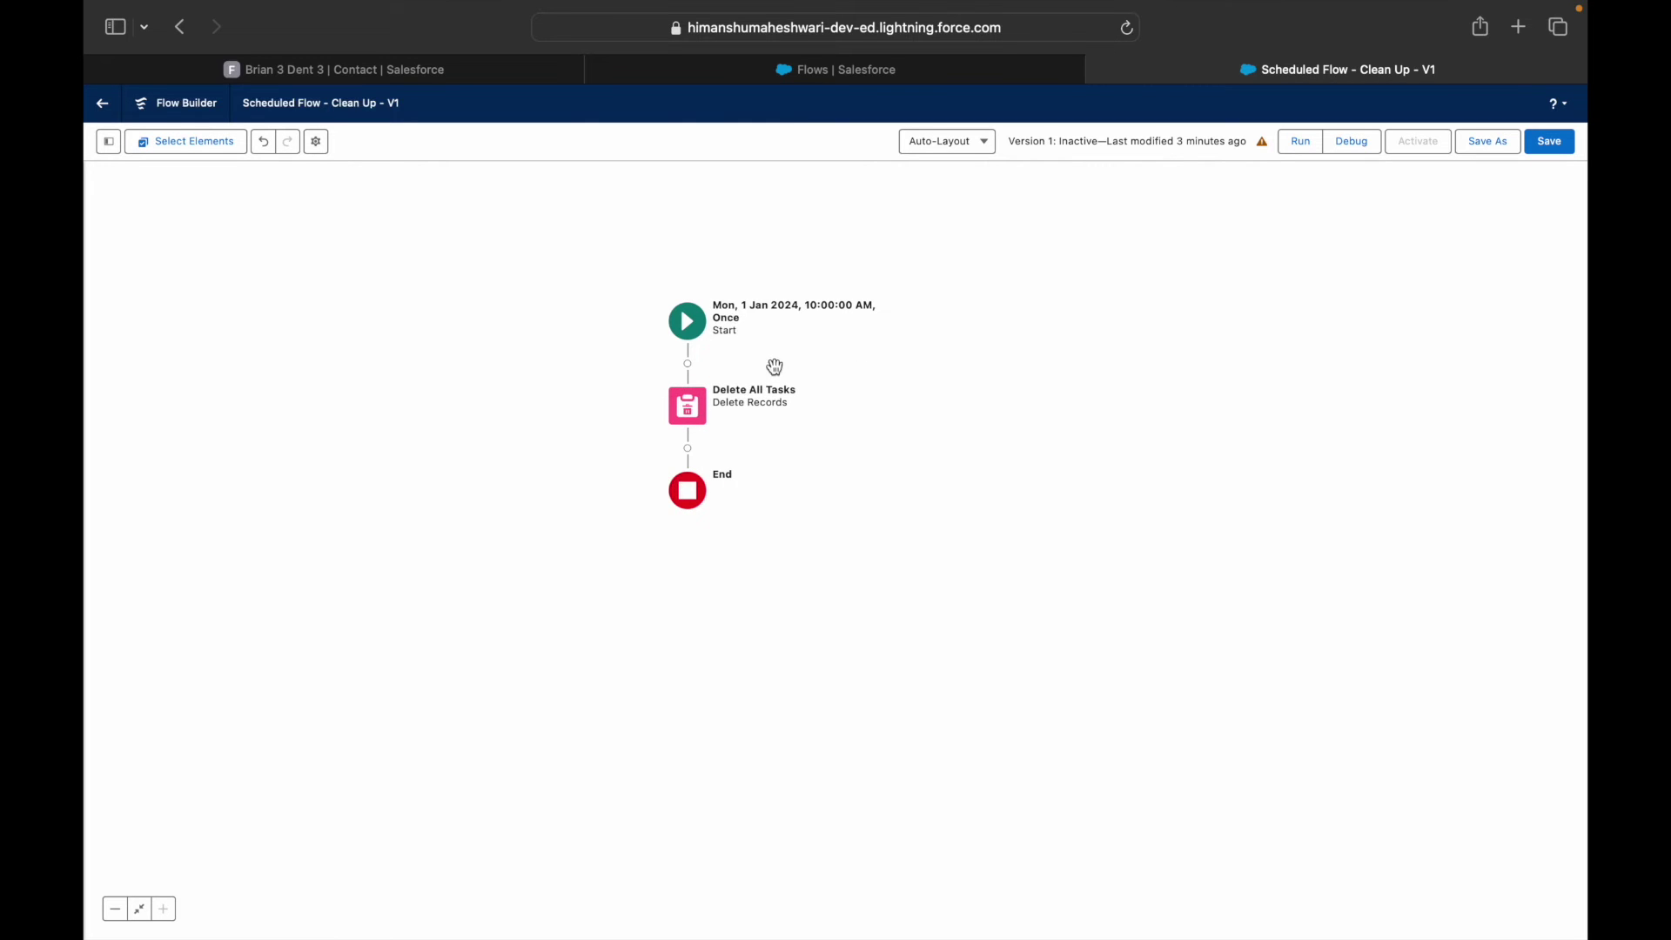
Browse the Add Element options below Delete All Tasks
click(693, 445)
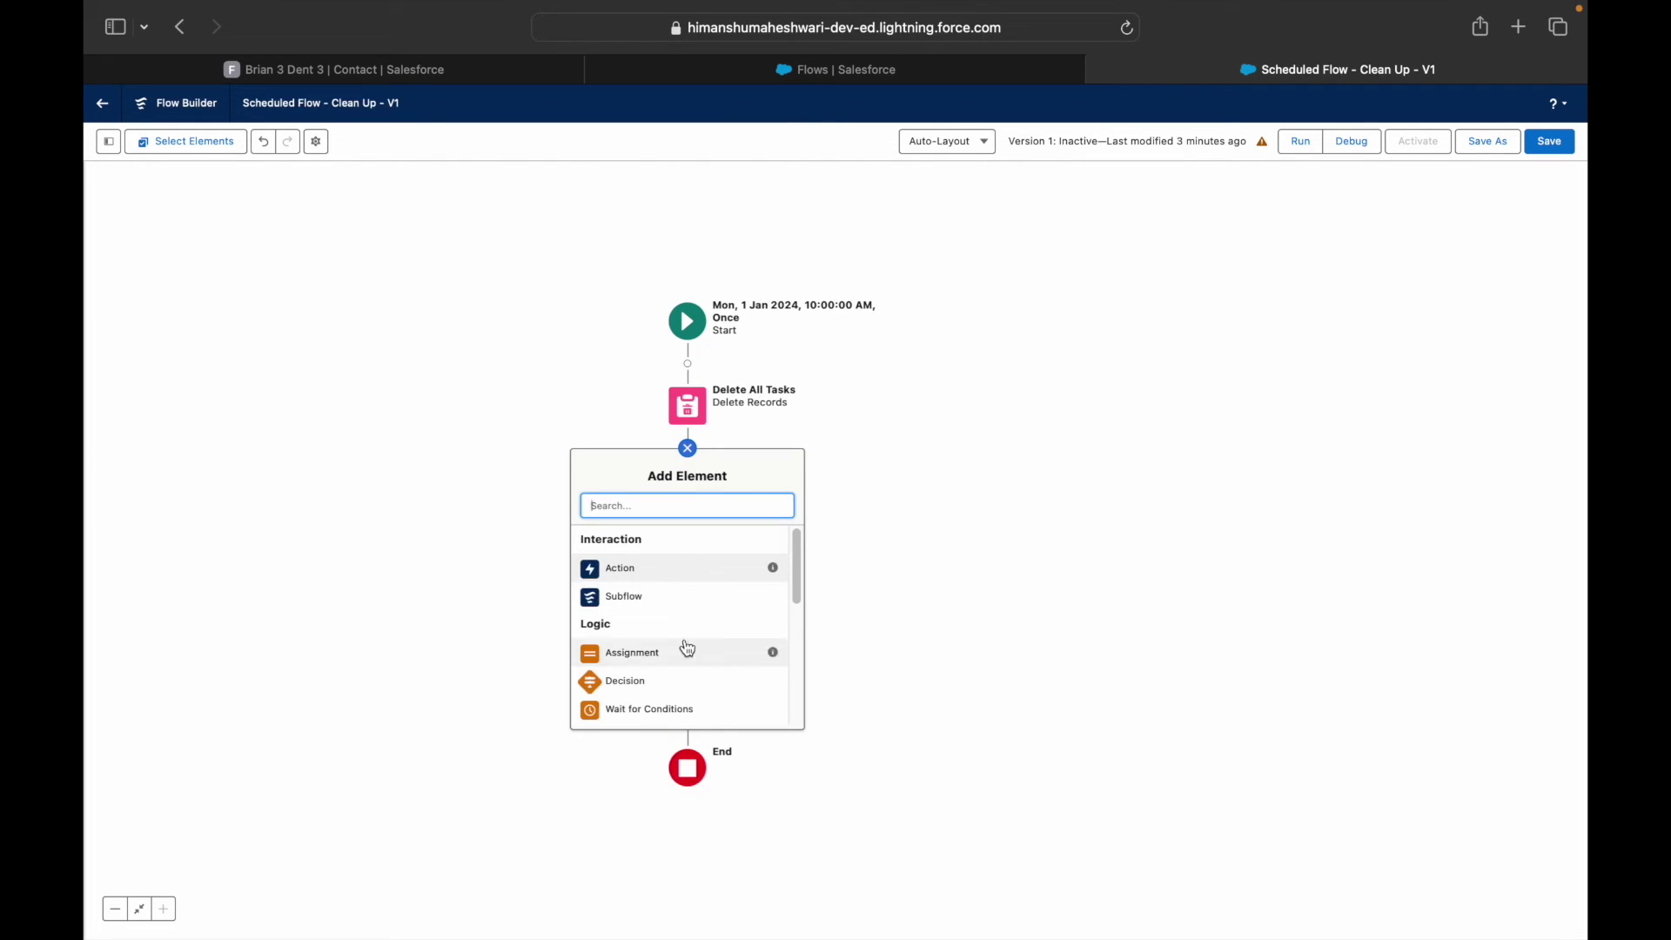
scroll(687, 648, down, 2)
scroll(695, 701, down, 2)
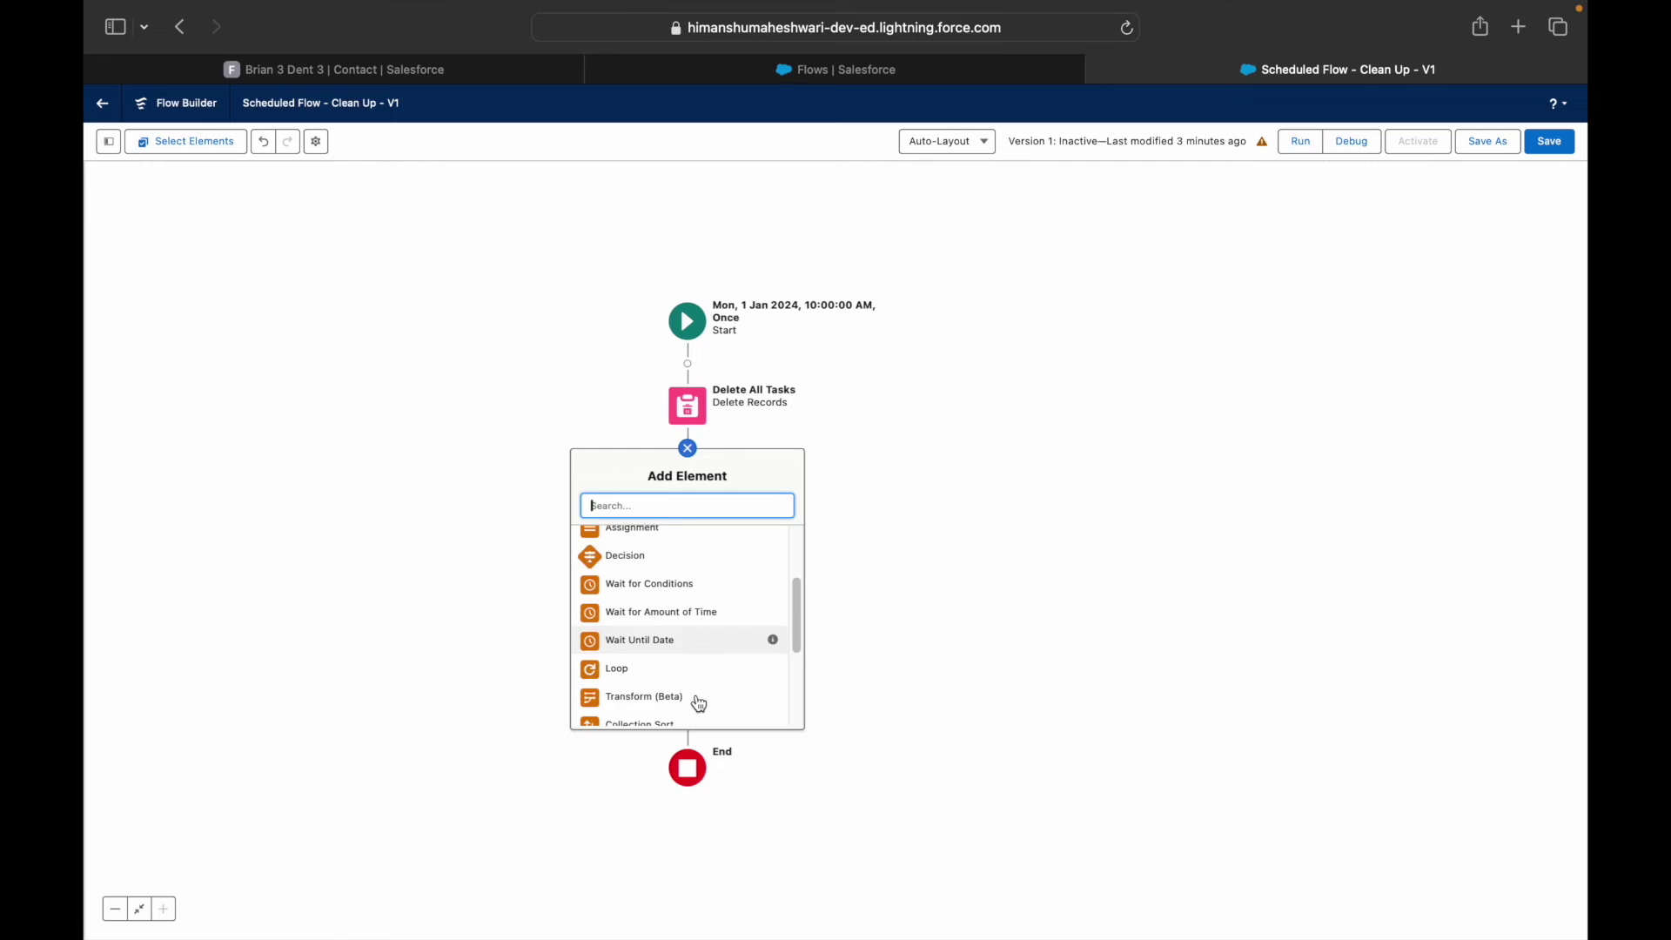
Add a Wait Until Date step resuming 17 Jan 2024, 1:00 AM, Gulf Standard Time (Asia/Dubai)
click(642, 651)
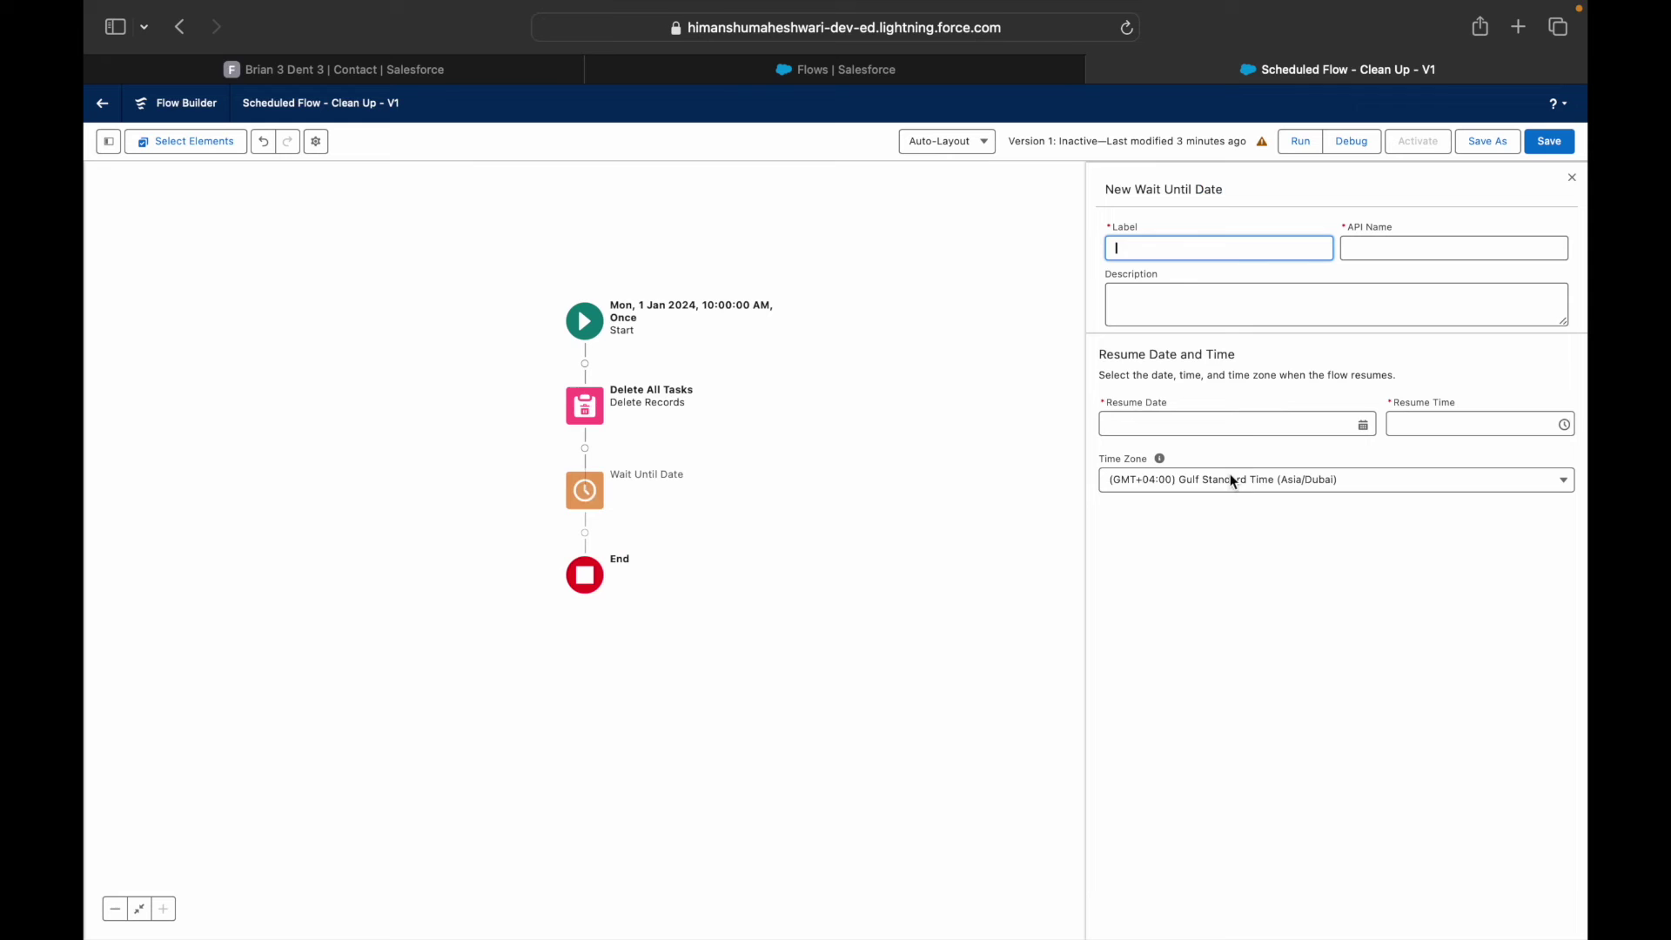
click(1166, 427)
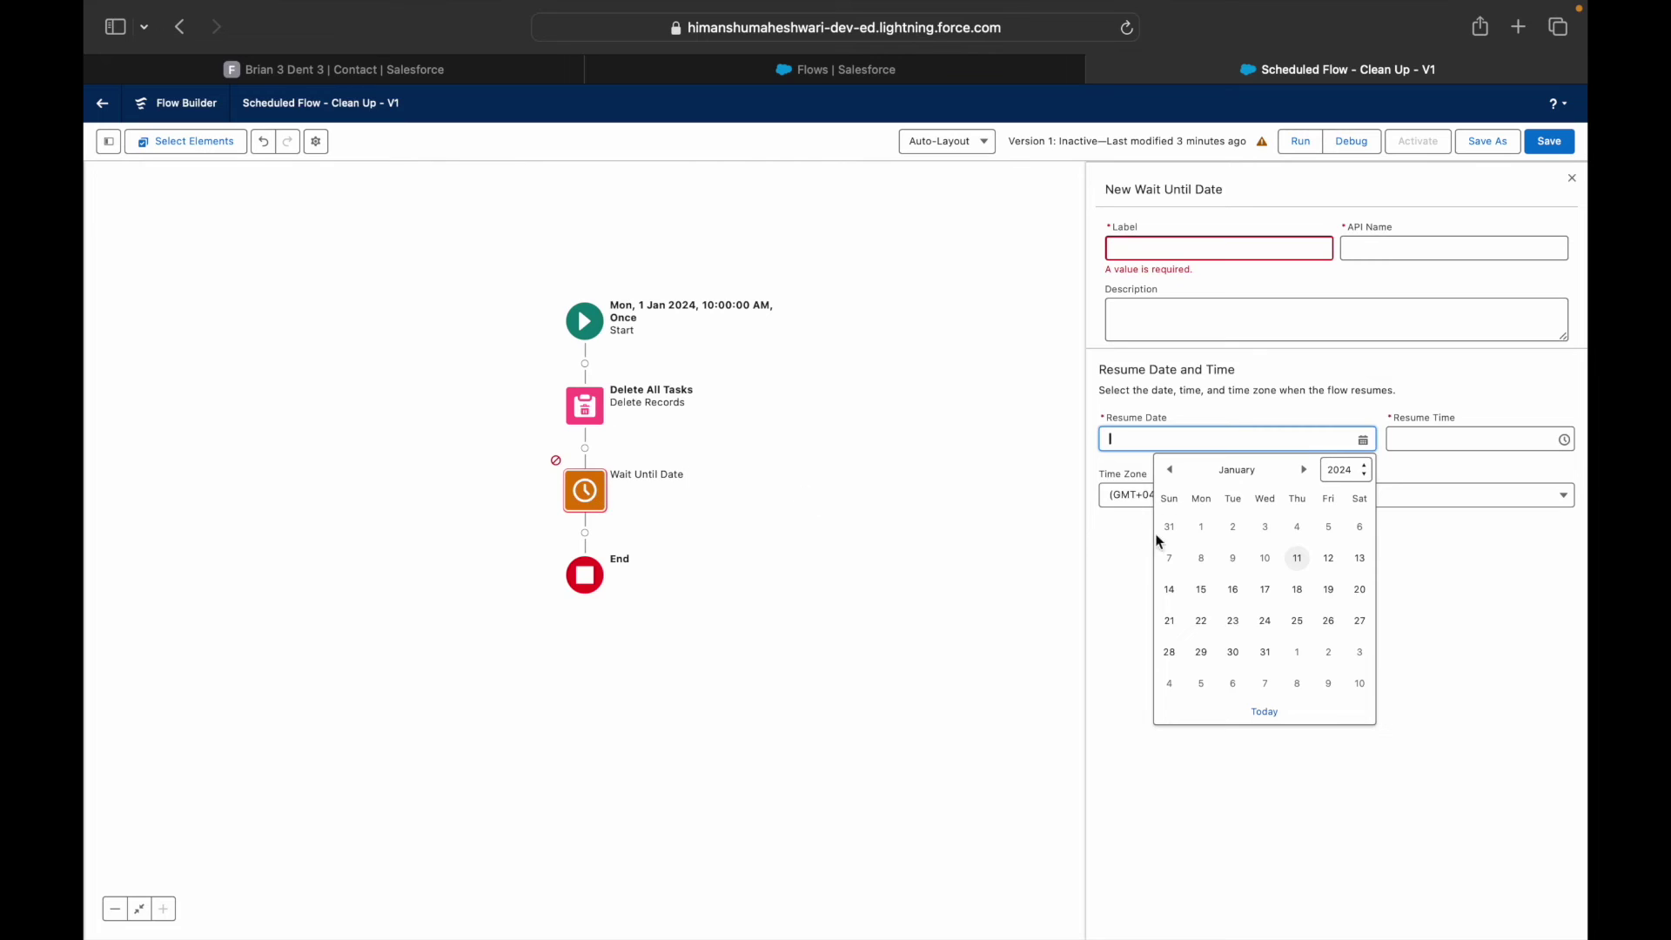
click(1264, 589)
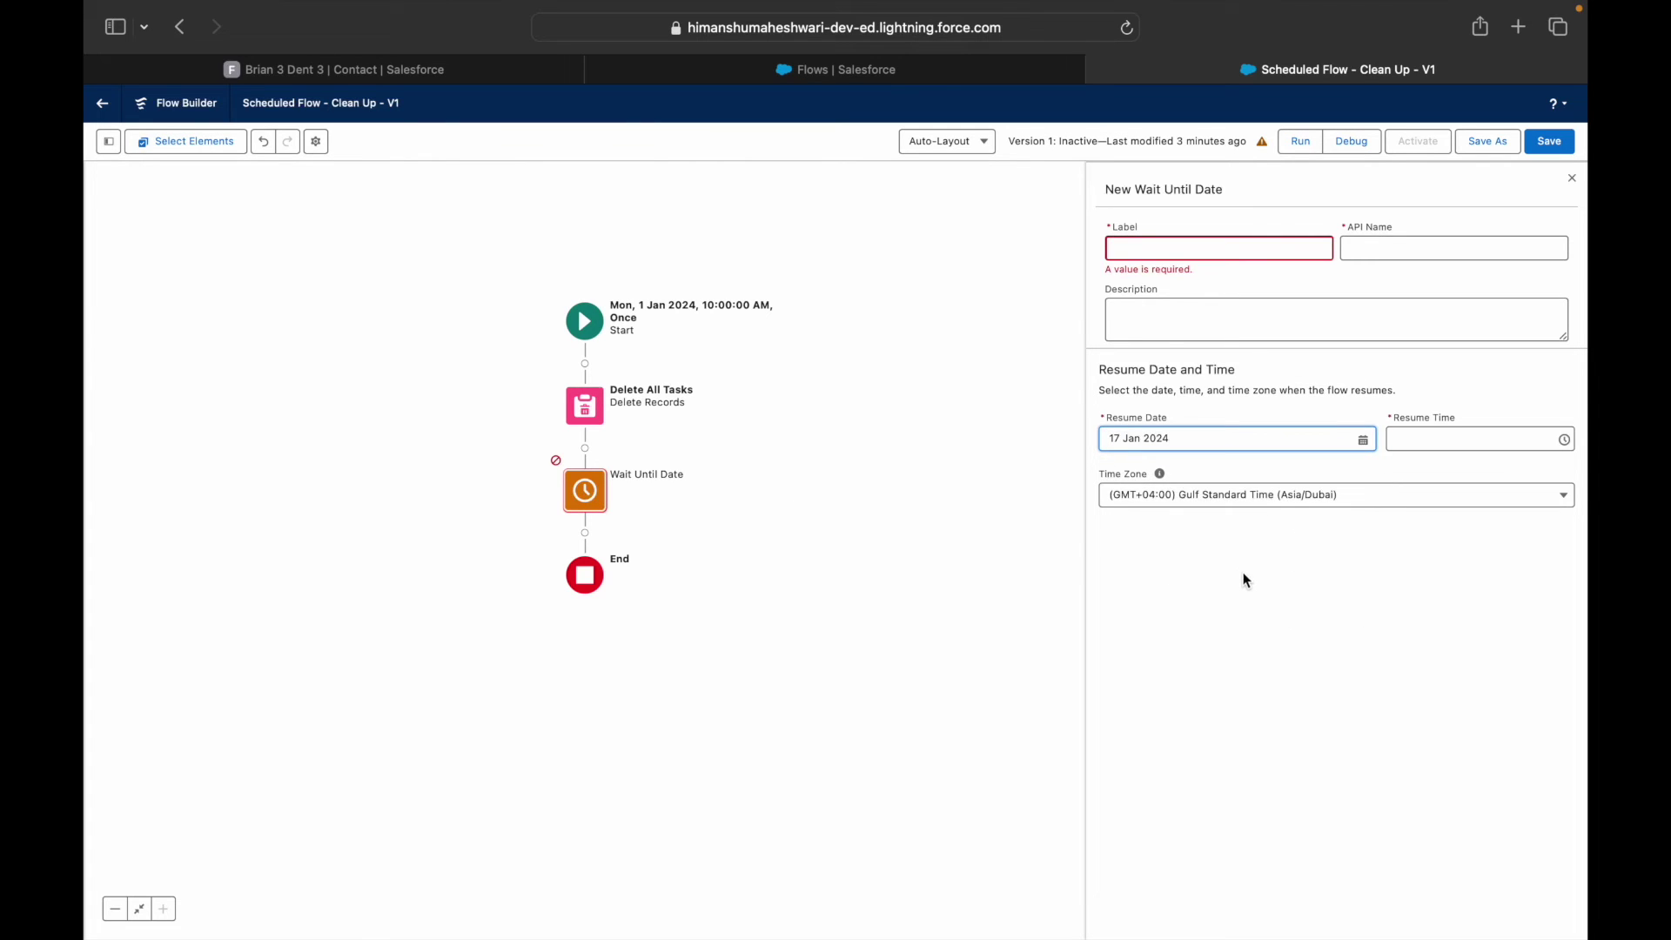
click(1428, 436)
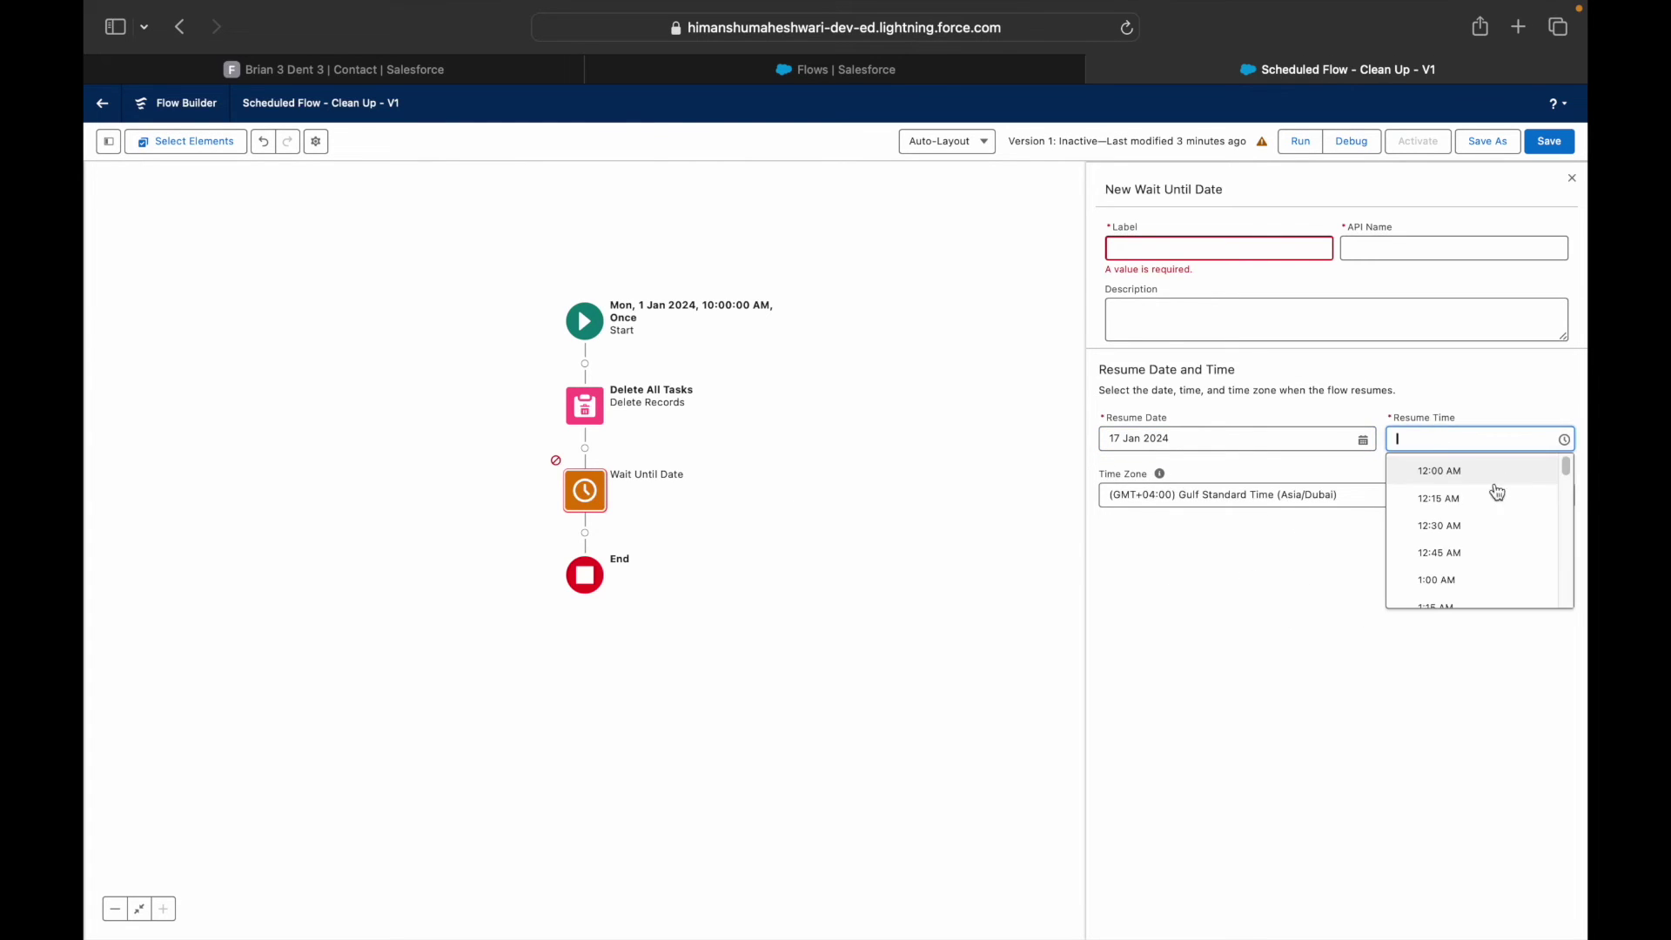
scroll(1471, 557, down, 2)
click(1437, 515)
click(1190, 497)
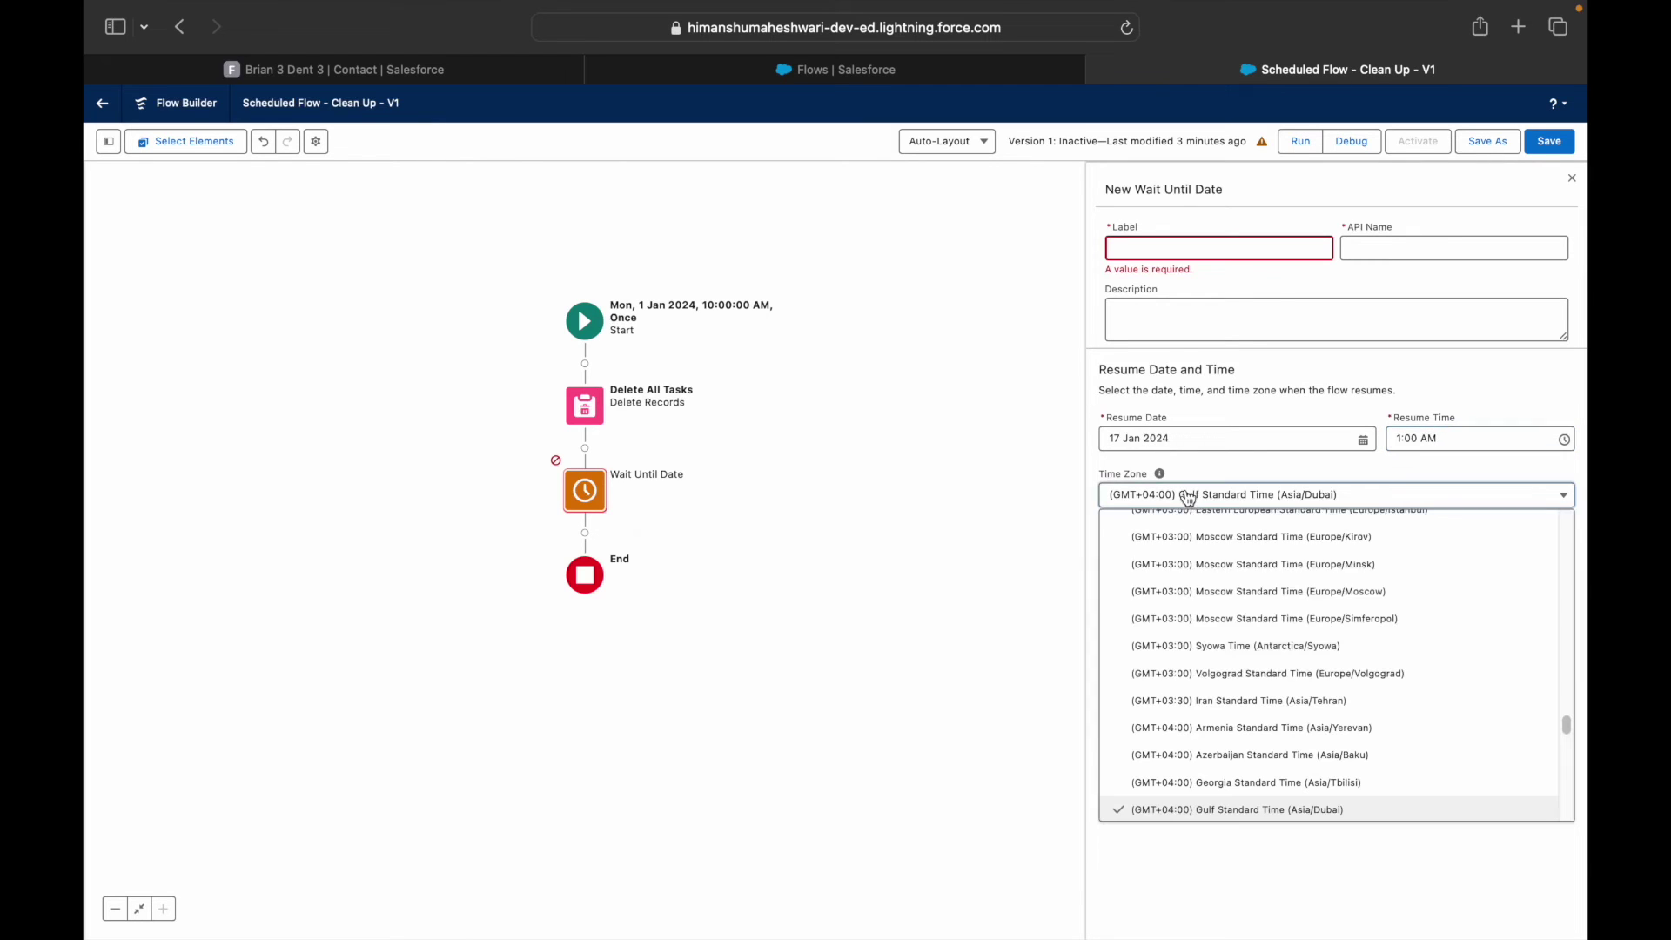
scroll(1229, 752, down, 2)
click(1235, 749)
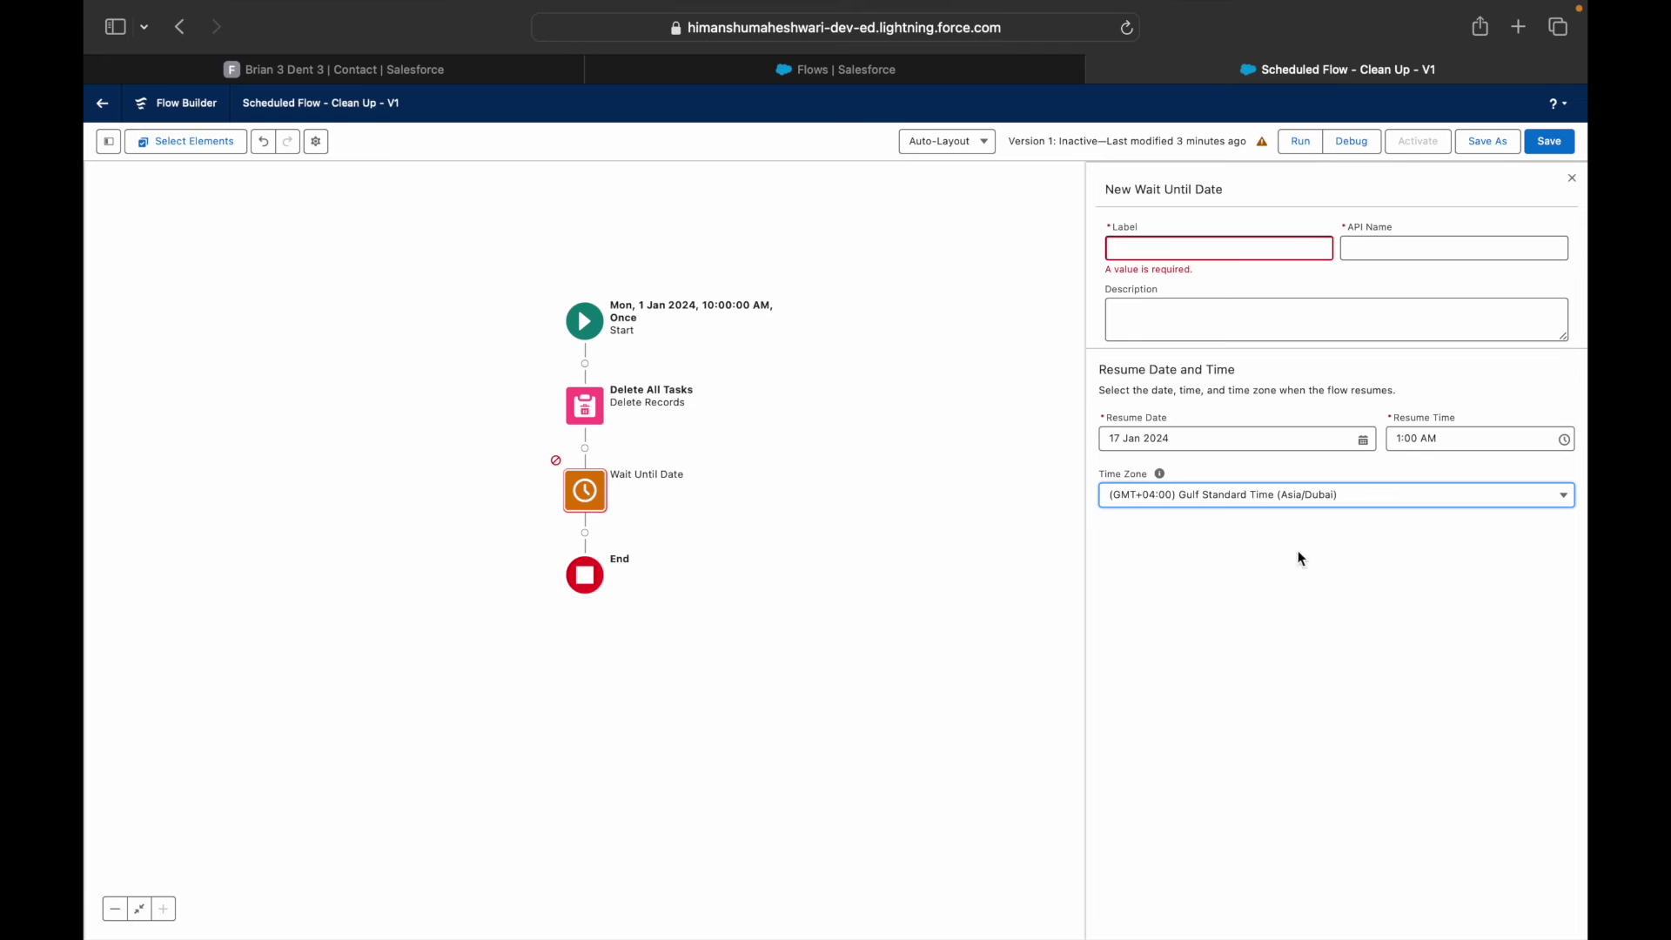
click(578, 535)
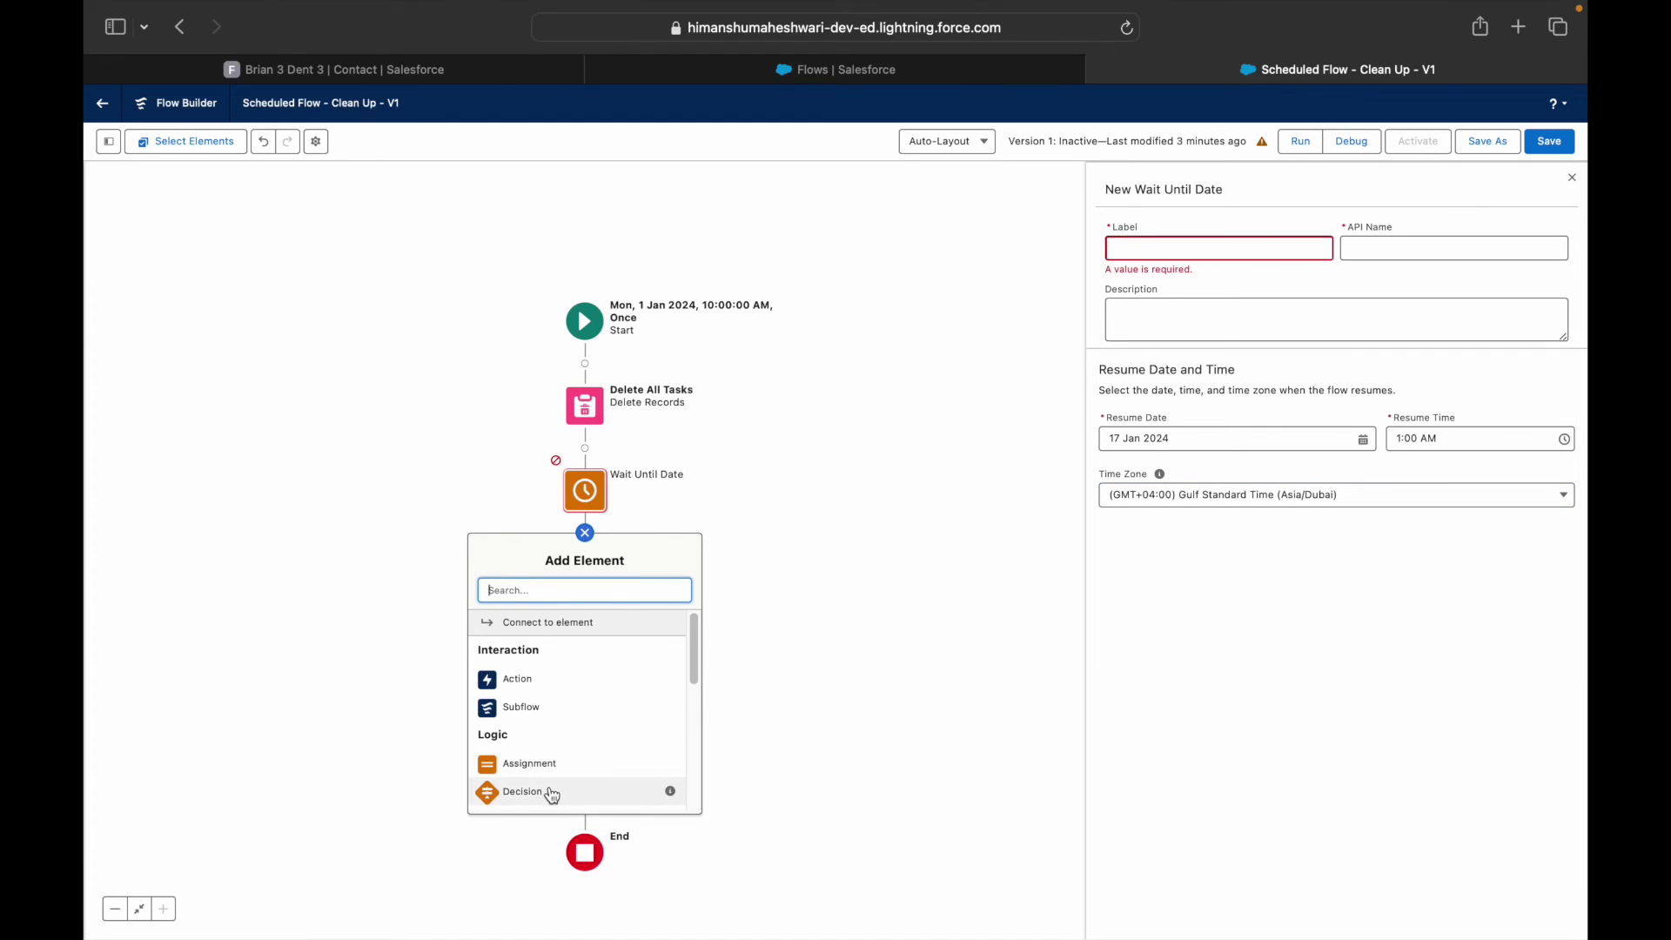
Search 'get Re' and insert a Get Records element after Wait Until Date 1
scroll(549, 766, down, 2)
text(get Re)
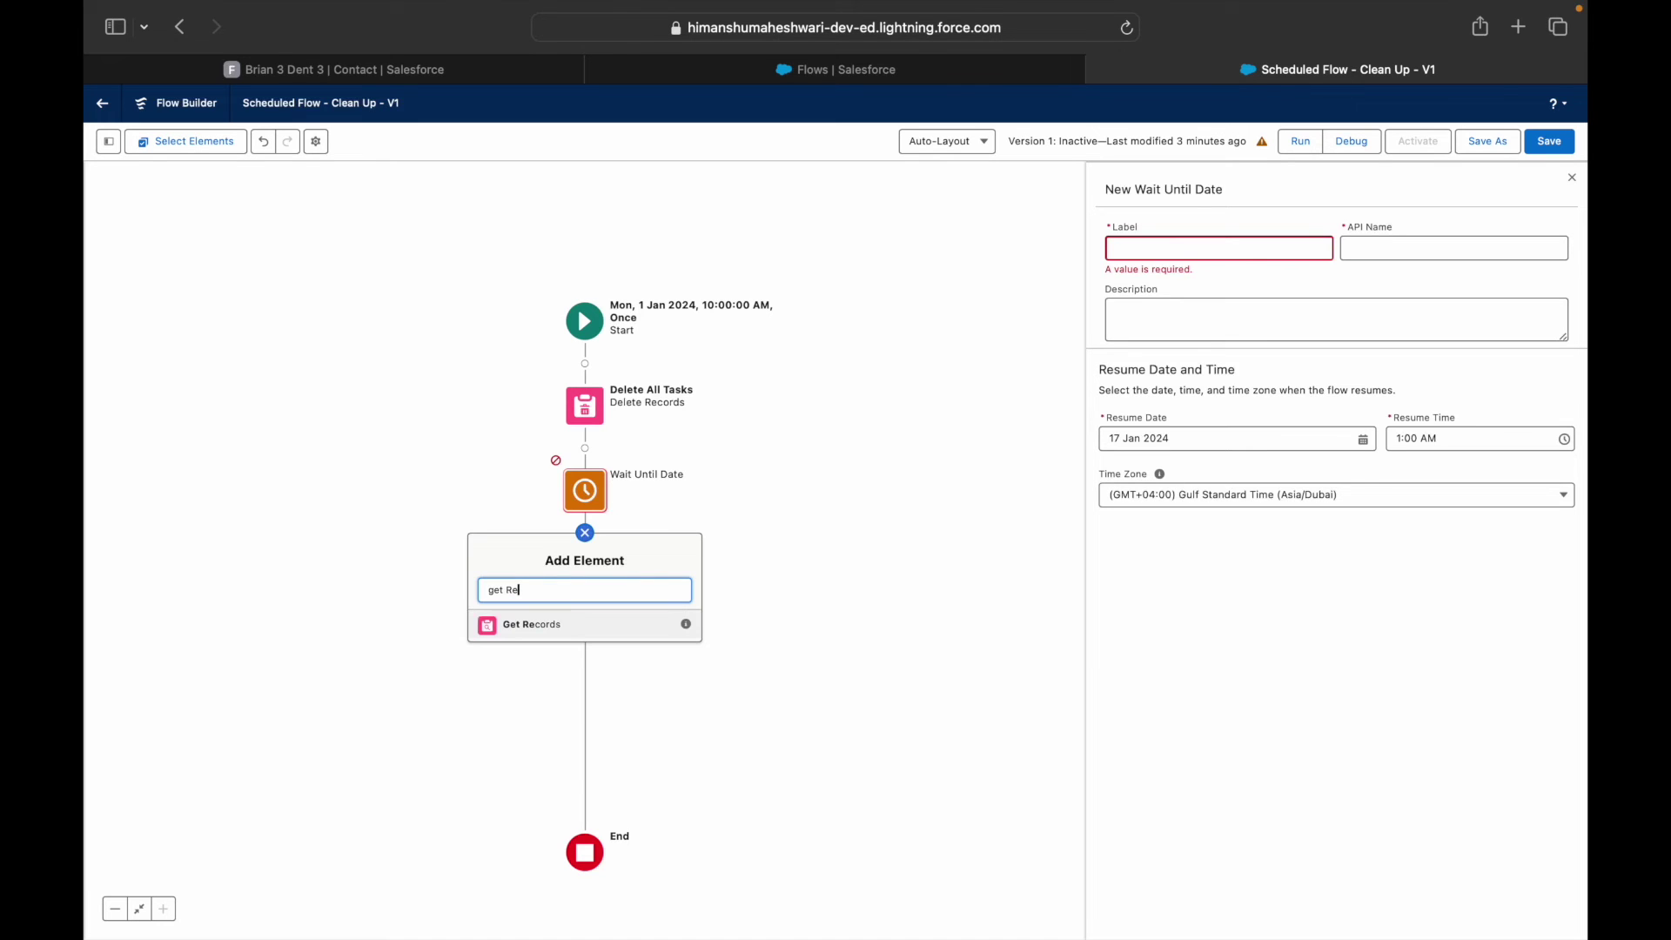
click(585, 623)
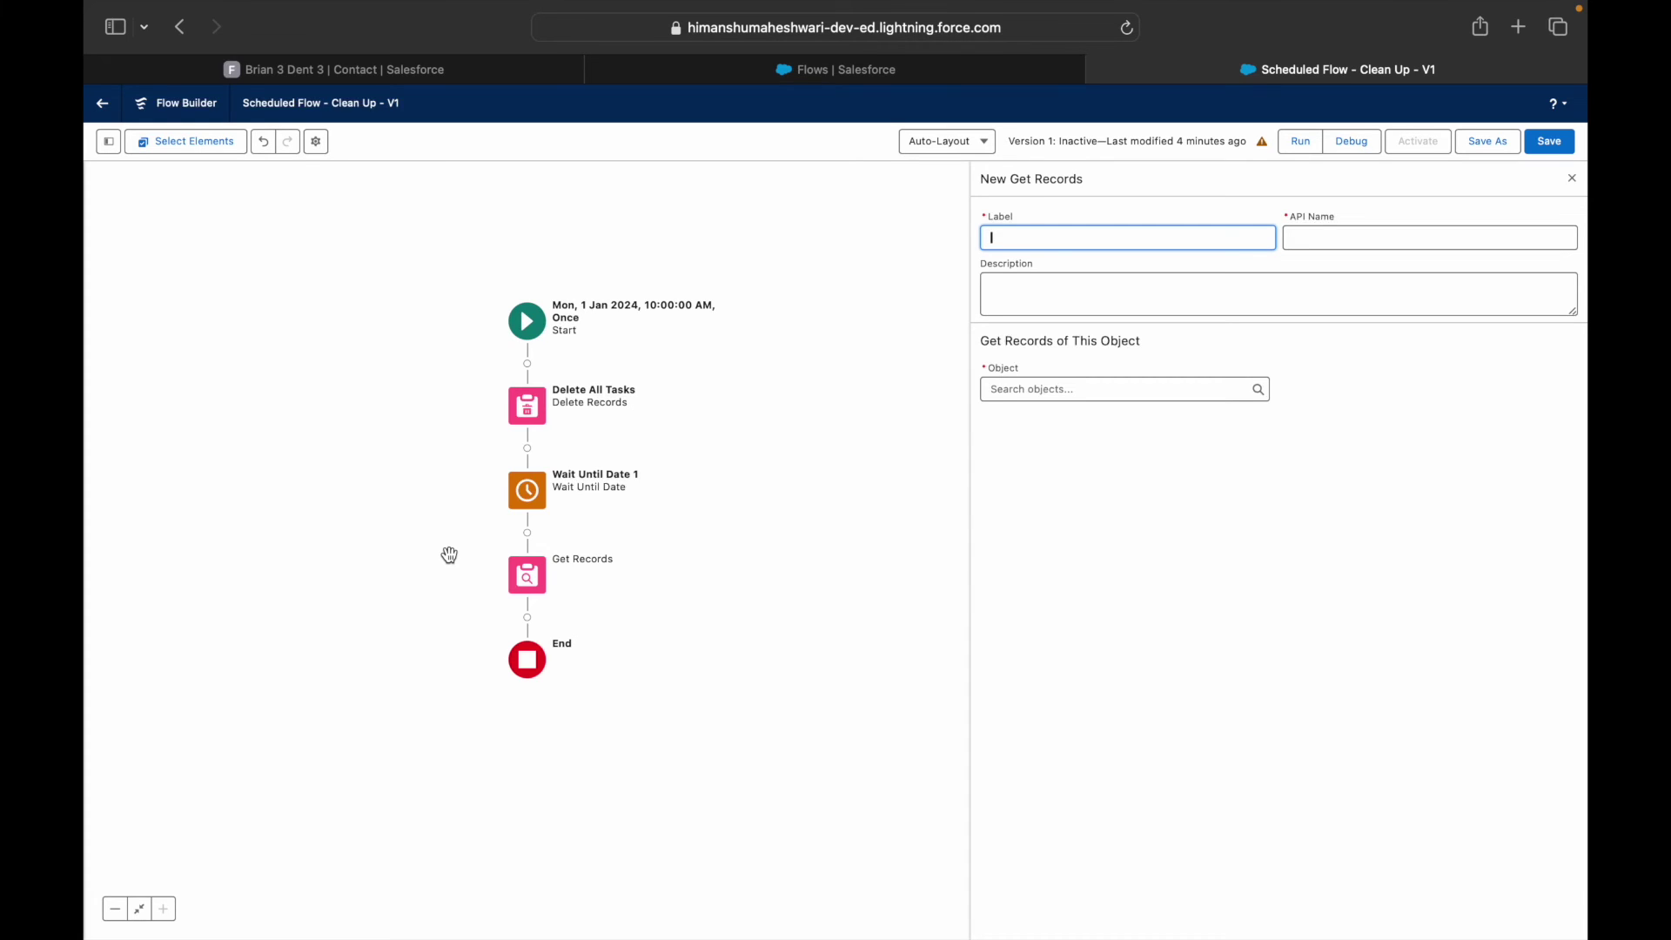
Insert a Wait for Conditions element after Delete All Tasks with When to Wait set to All Conditions Are Met (AND)
click(529, 449)
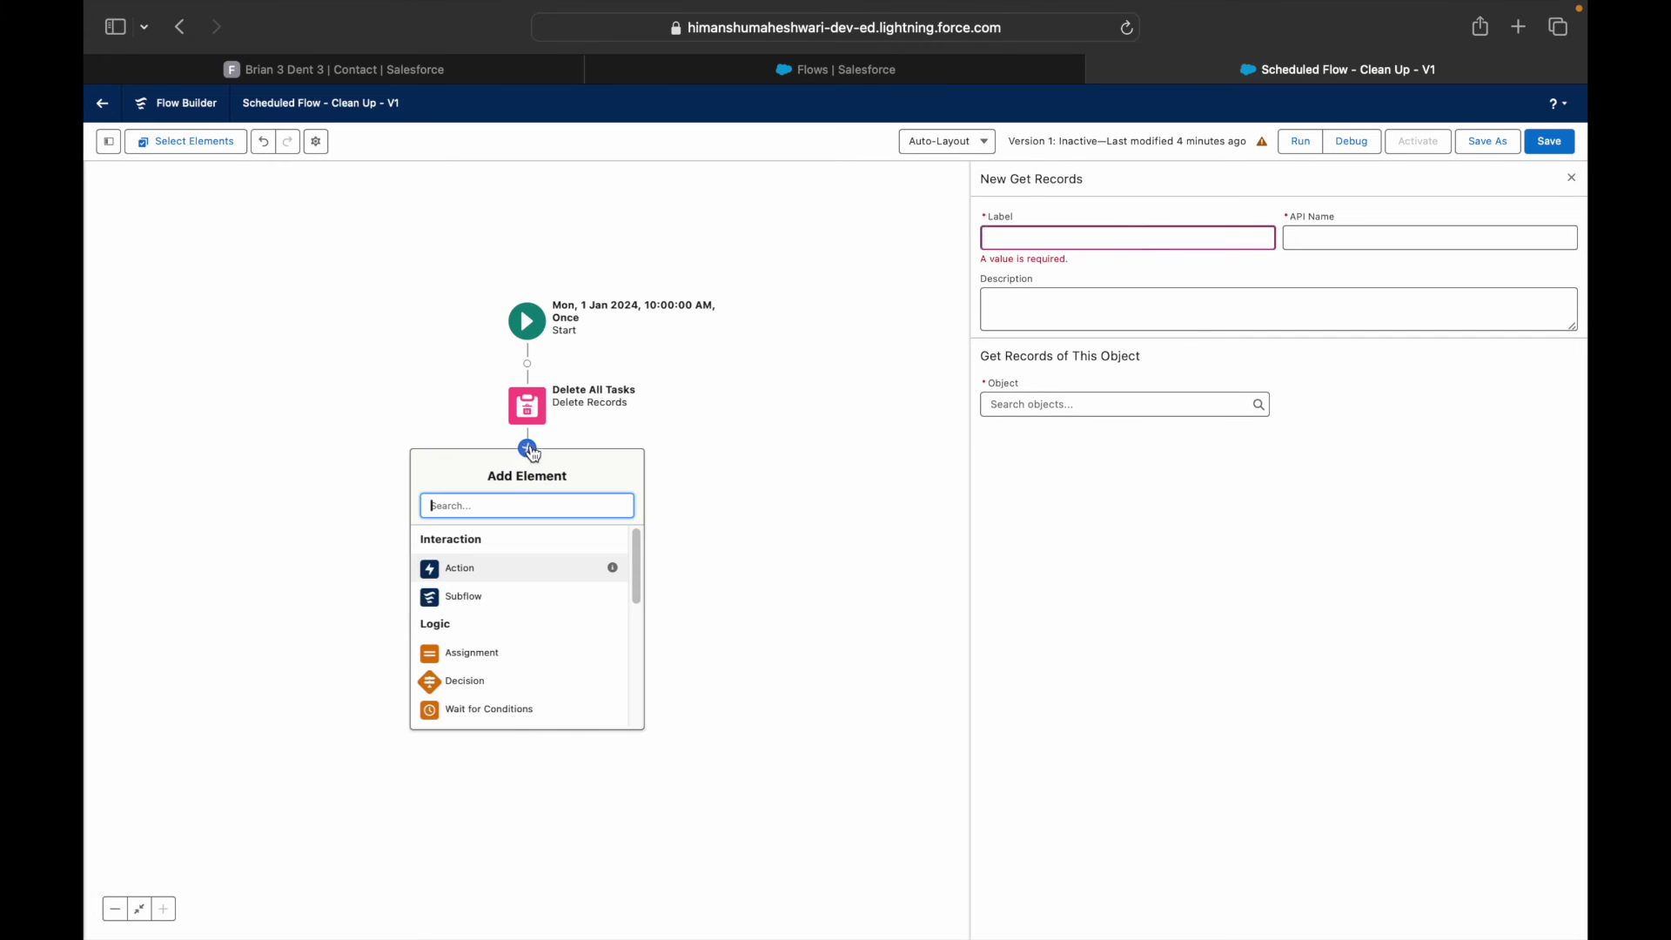
scroll(547, 692, down, 2)
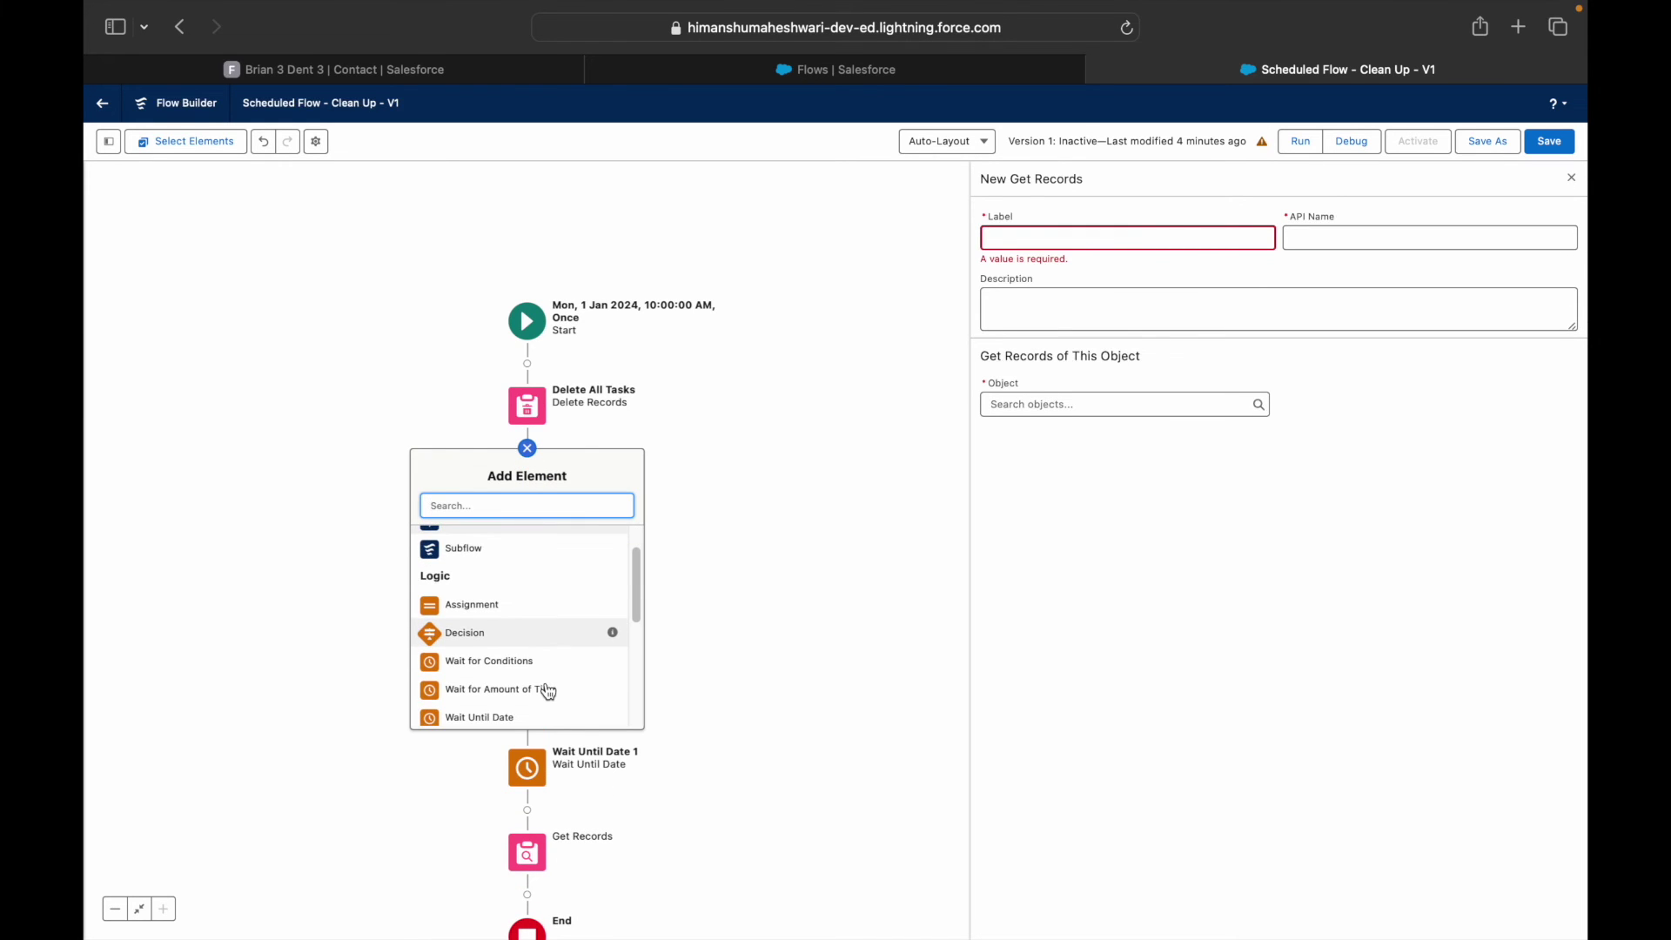
click(509, 661)
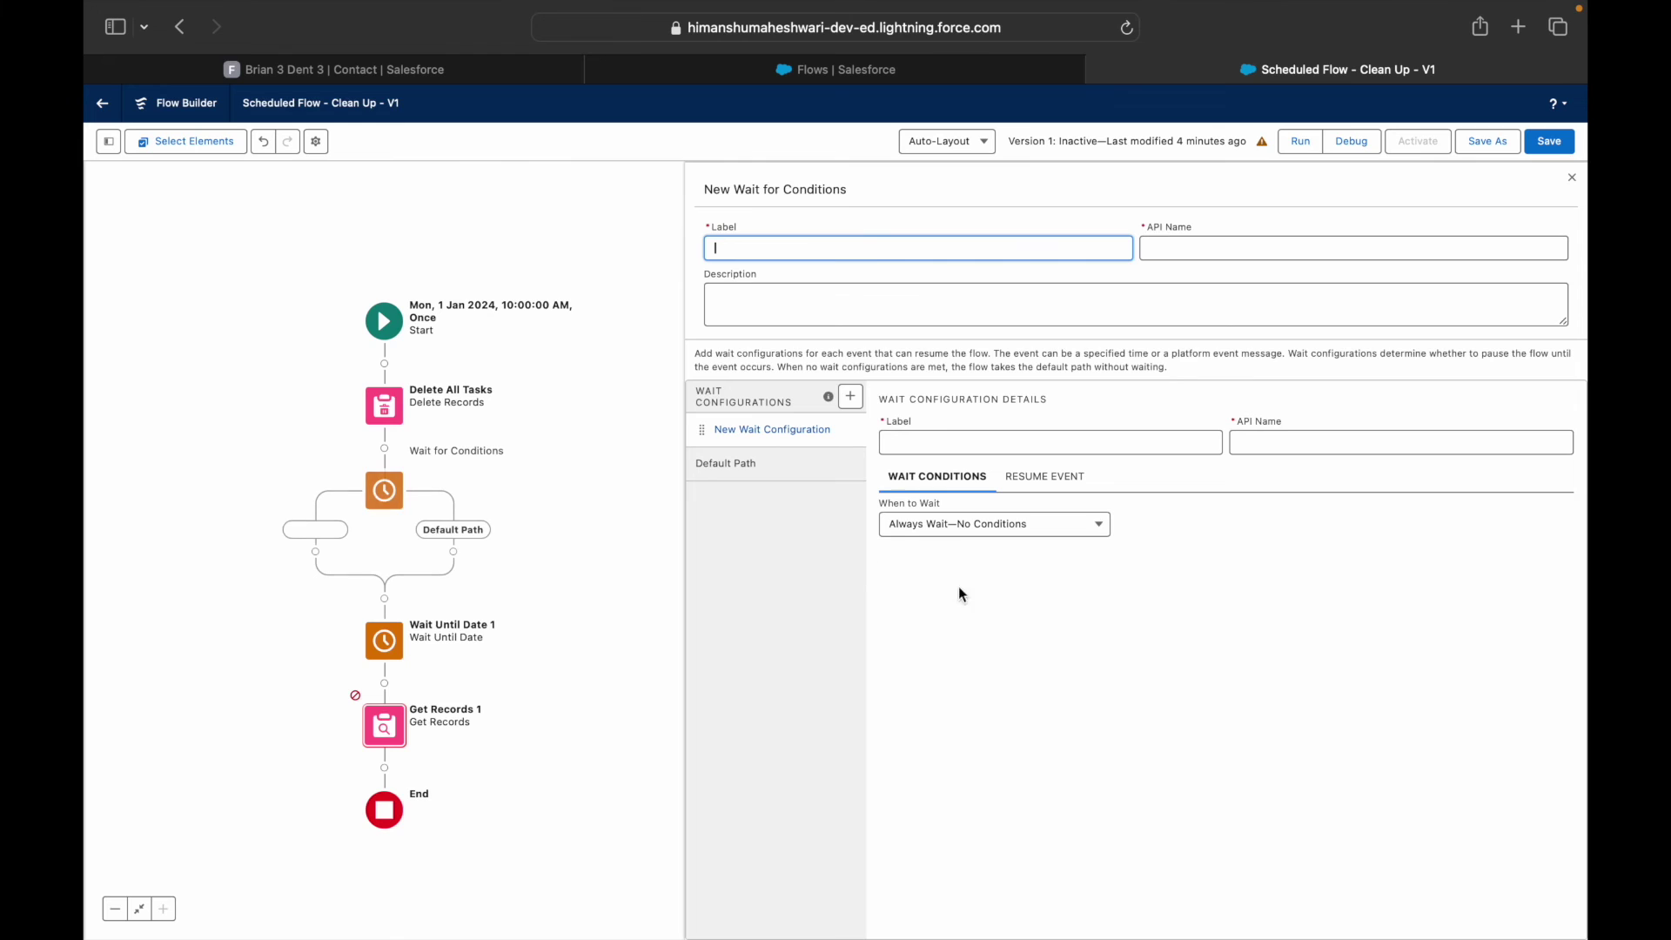
click(937, 445)
click(986, 553)
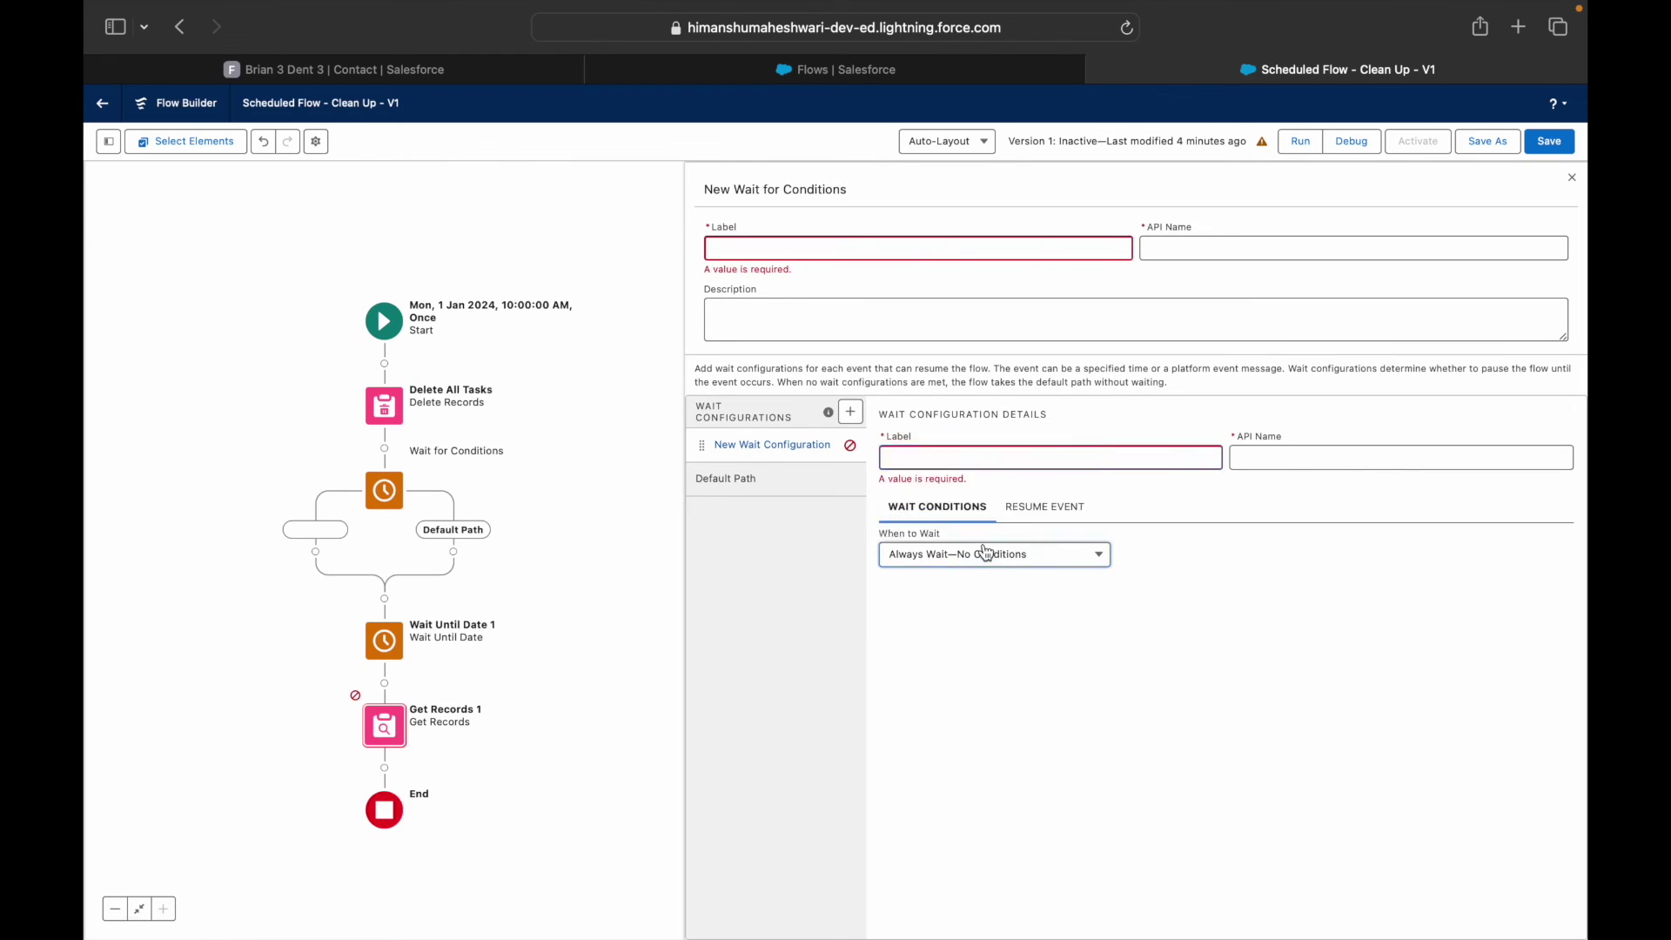
click(958, 470)
click(1013, 611)
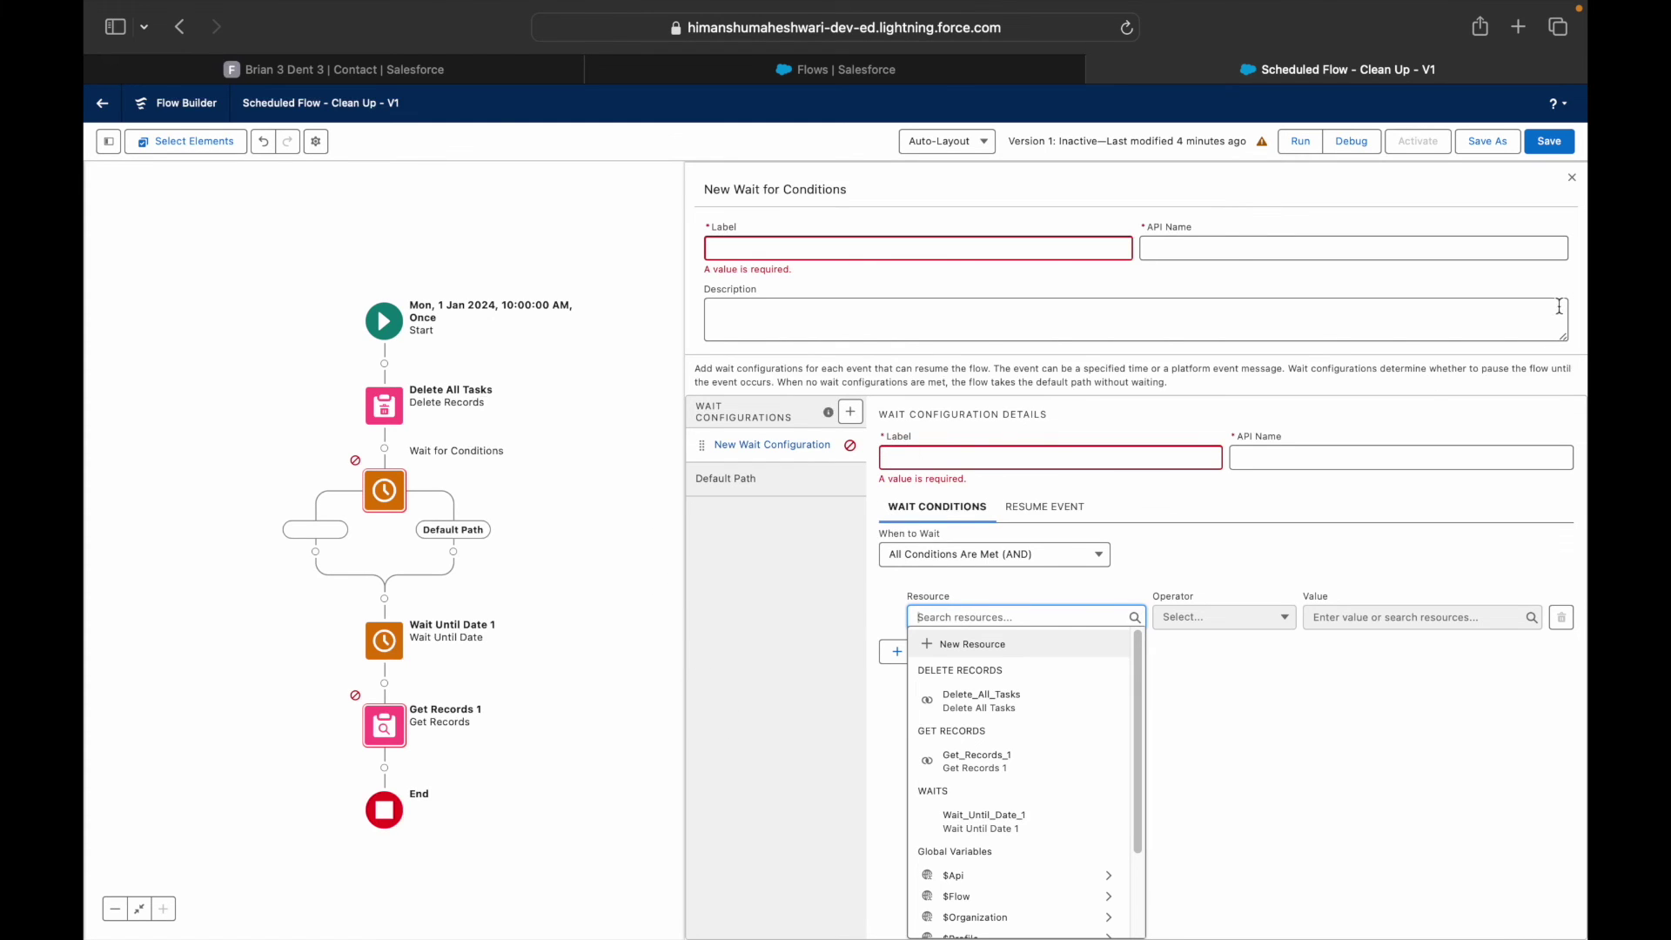
click(1571, 178)
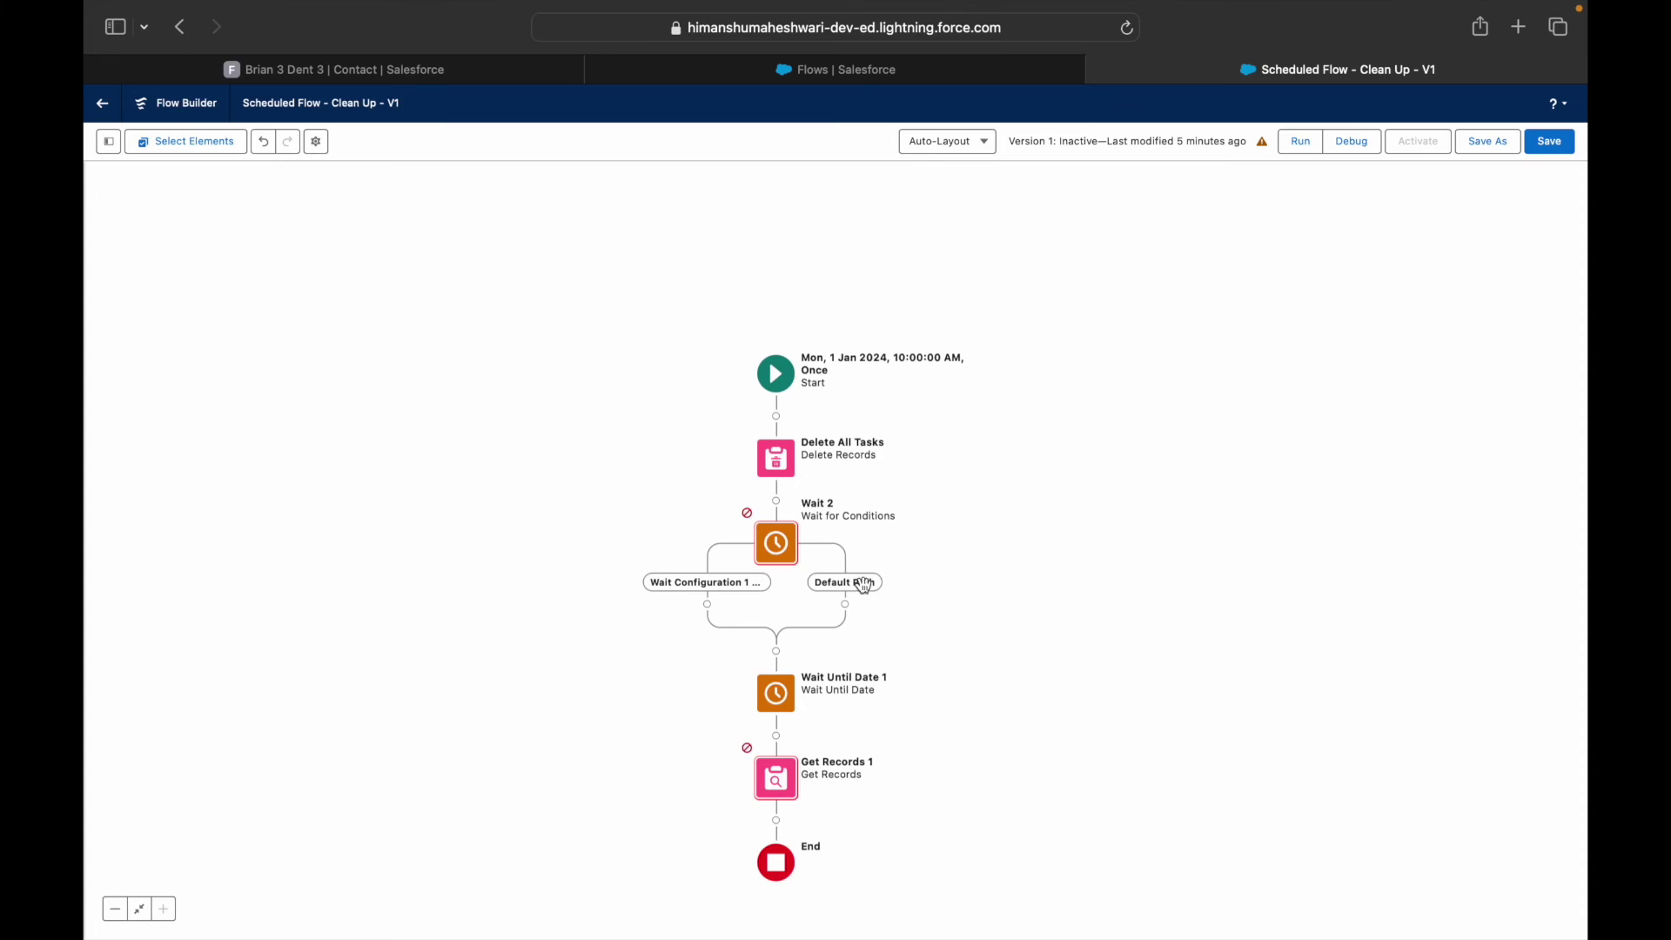
Delete the Wait 2 element and confirm the removal
scroll(1149, 571, down, 3)
scroll(1105, 504, up, 2)
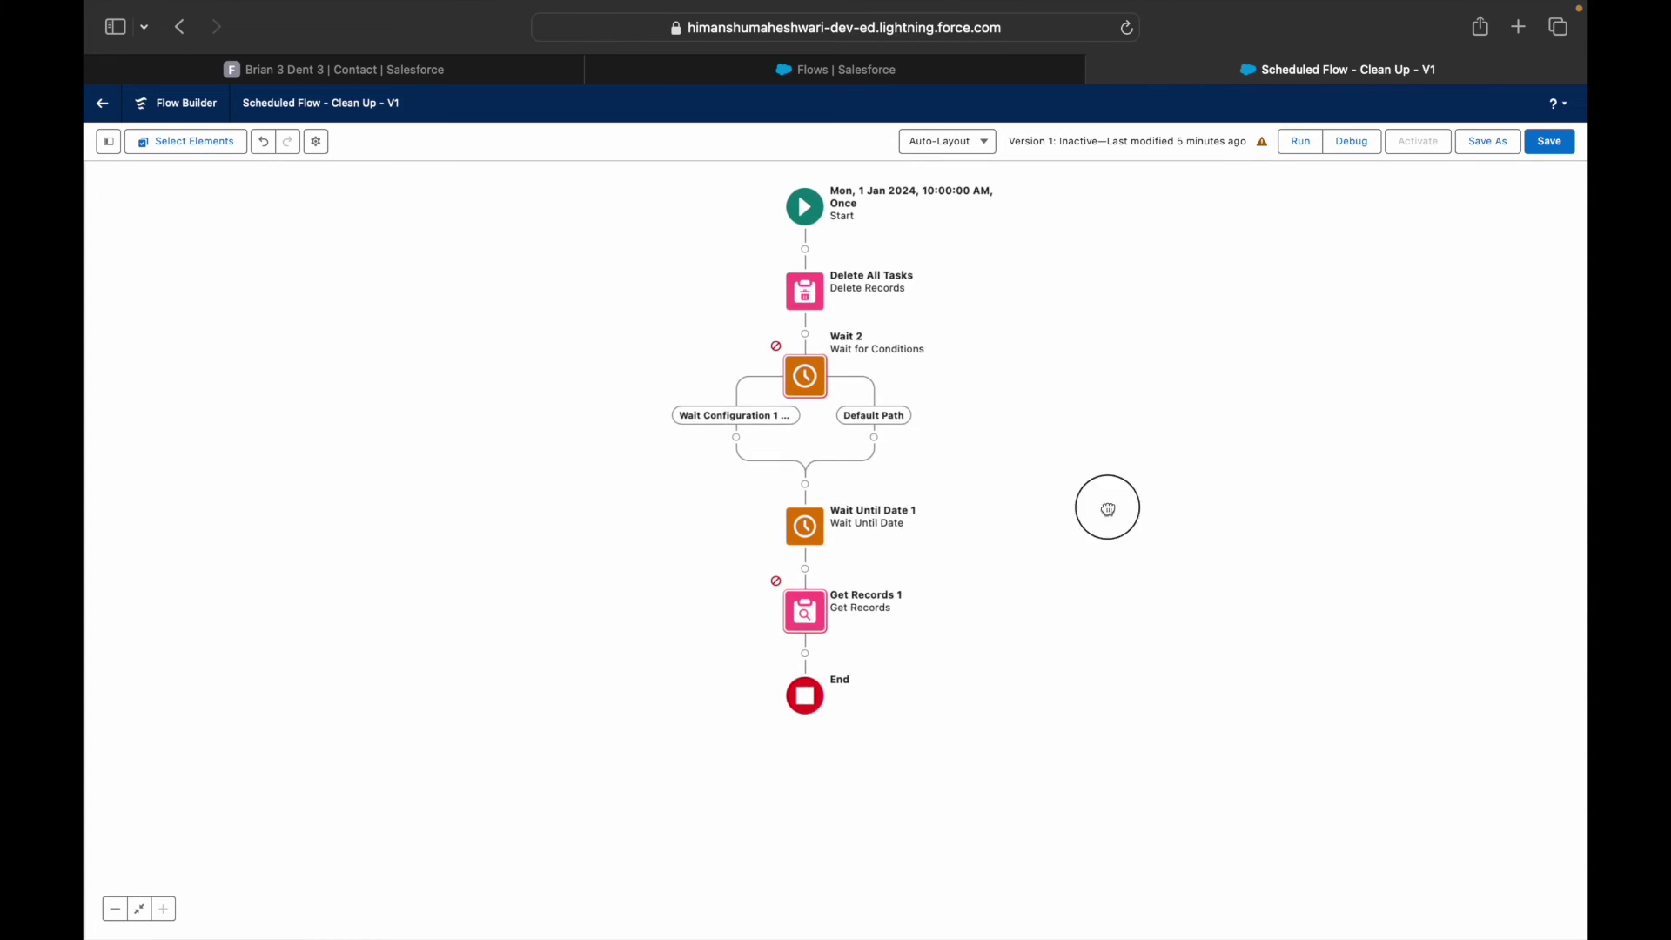
click(807, 496)
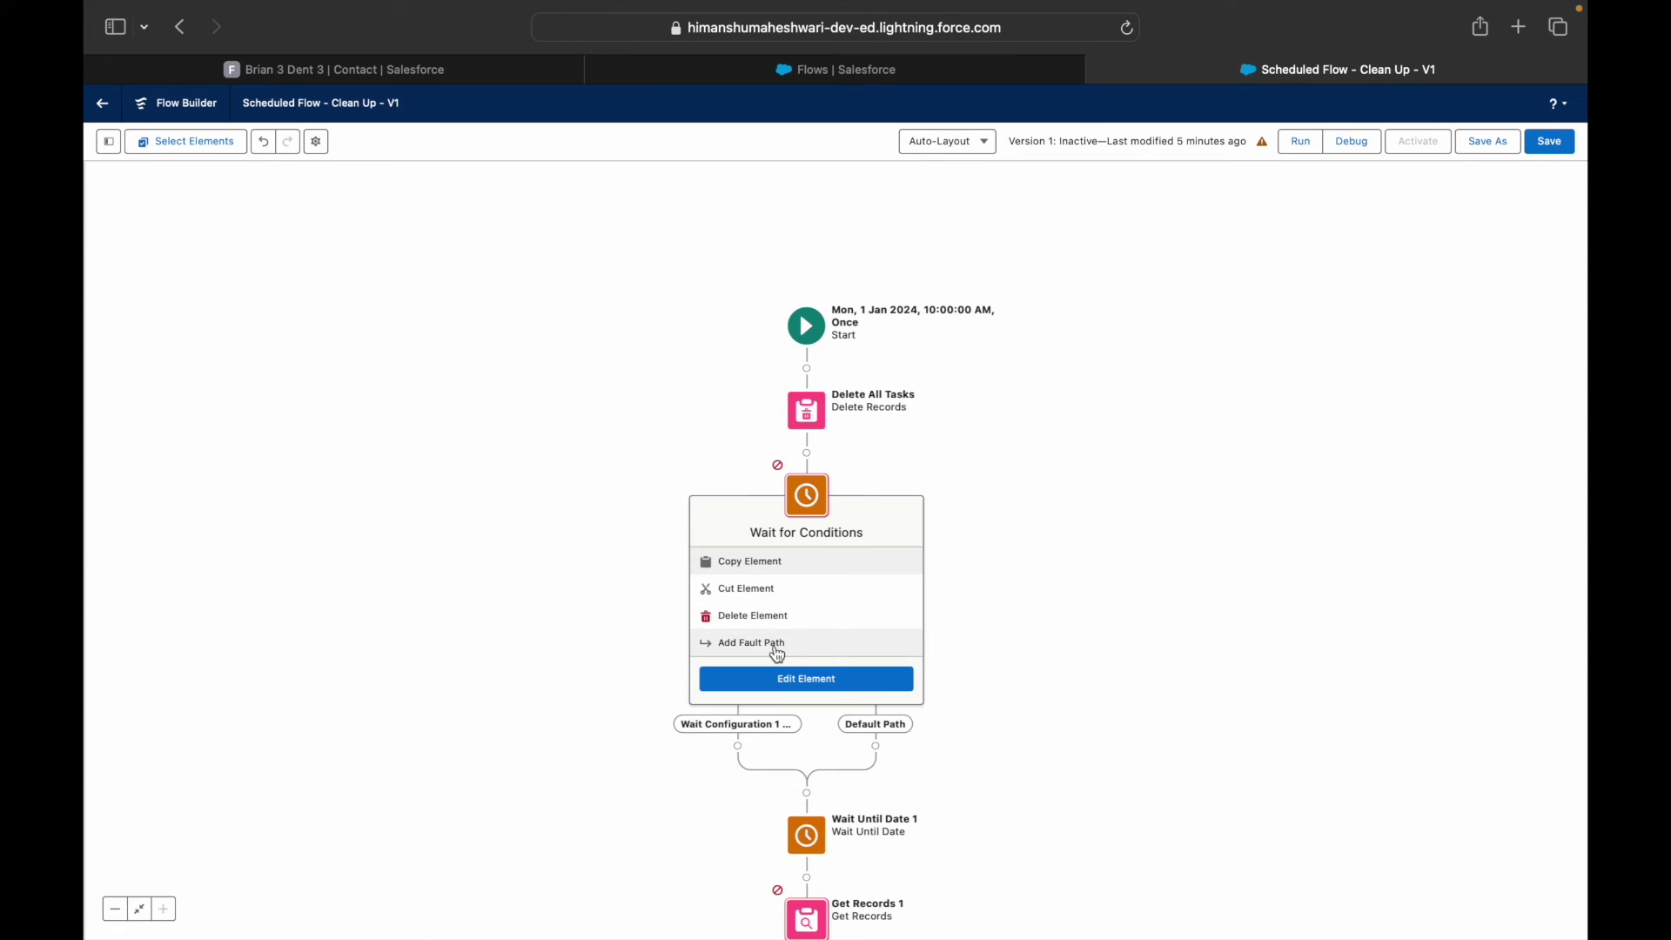
click(763, 615)
click(798, 625)
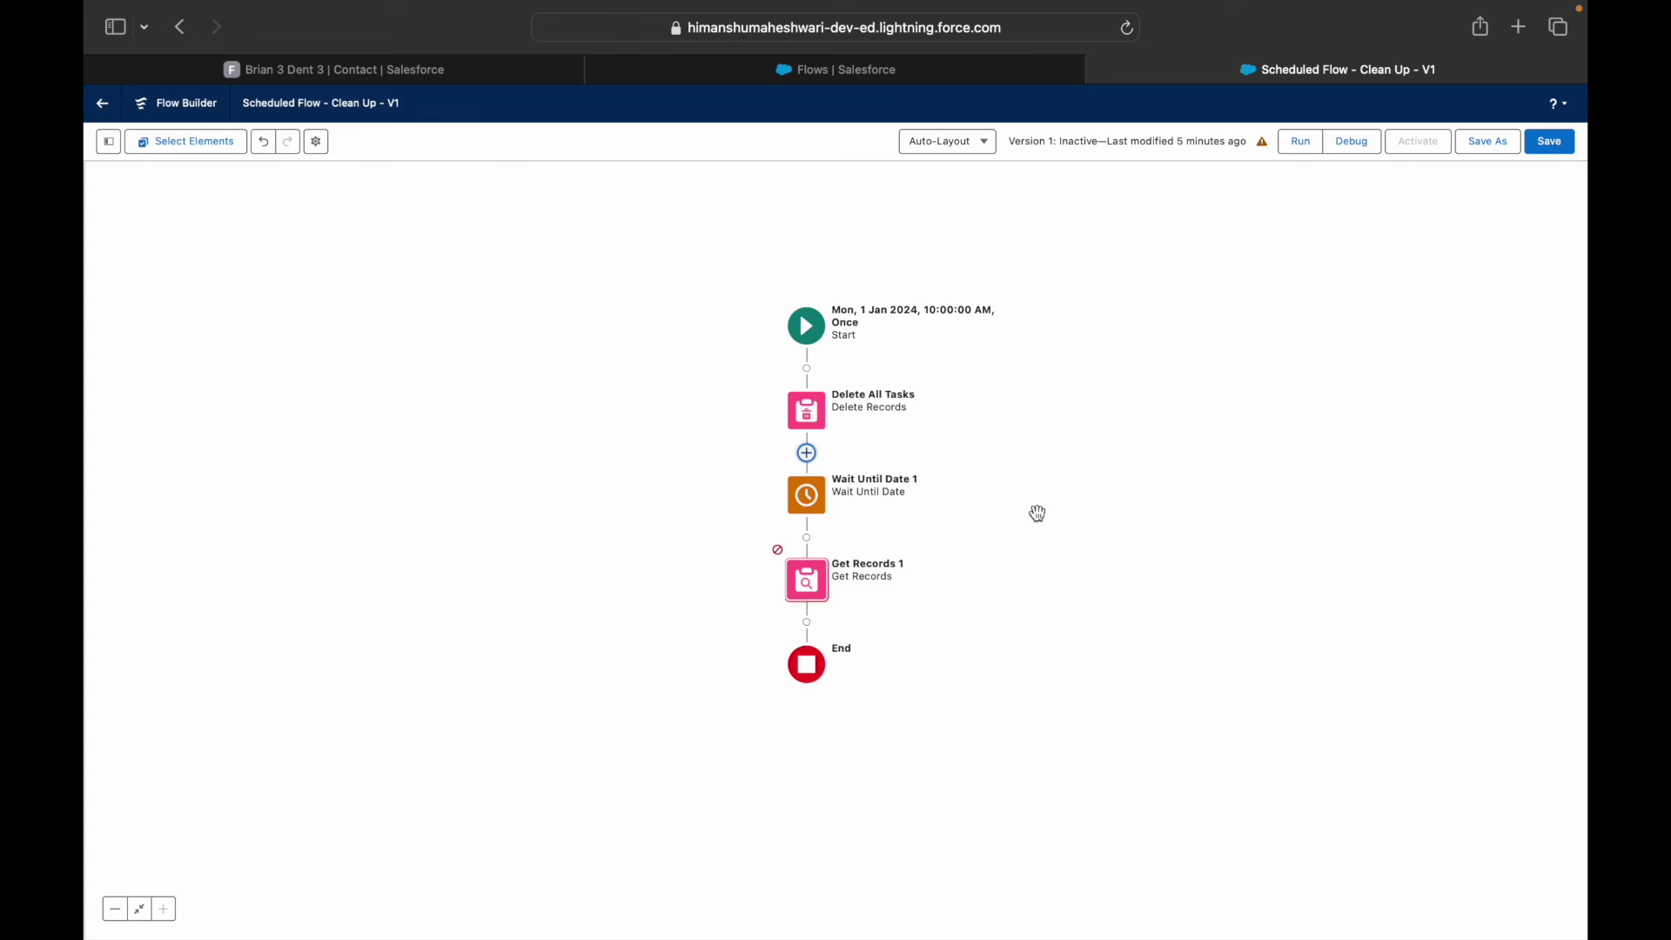
Search 'loo' after Delete All Tasks, start a Loop, then cancel the New Loop dialog
click(806, 453)
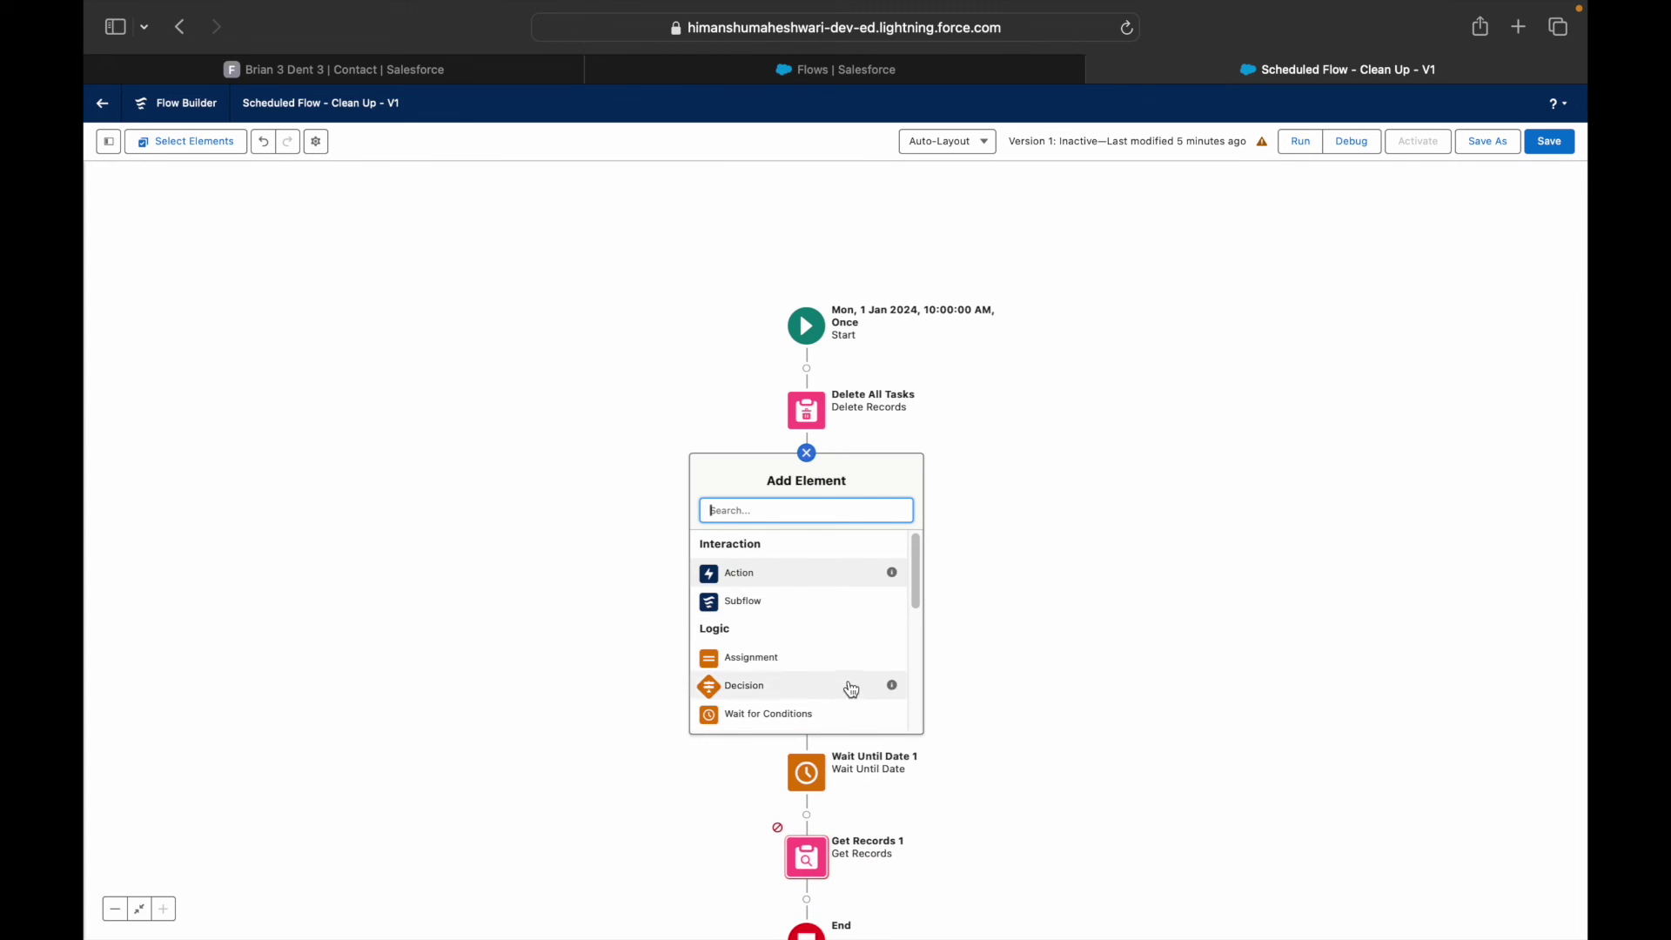
text(loop)
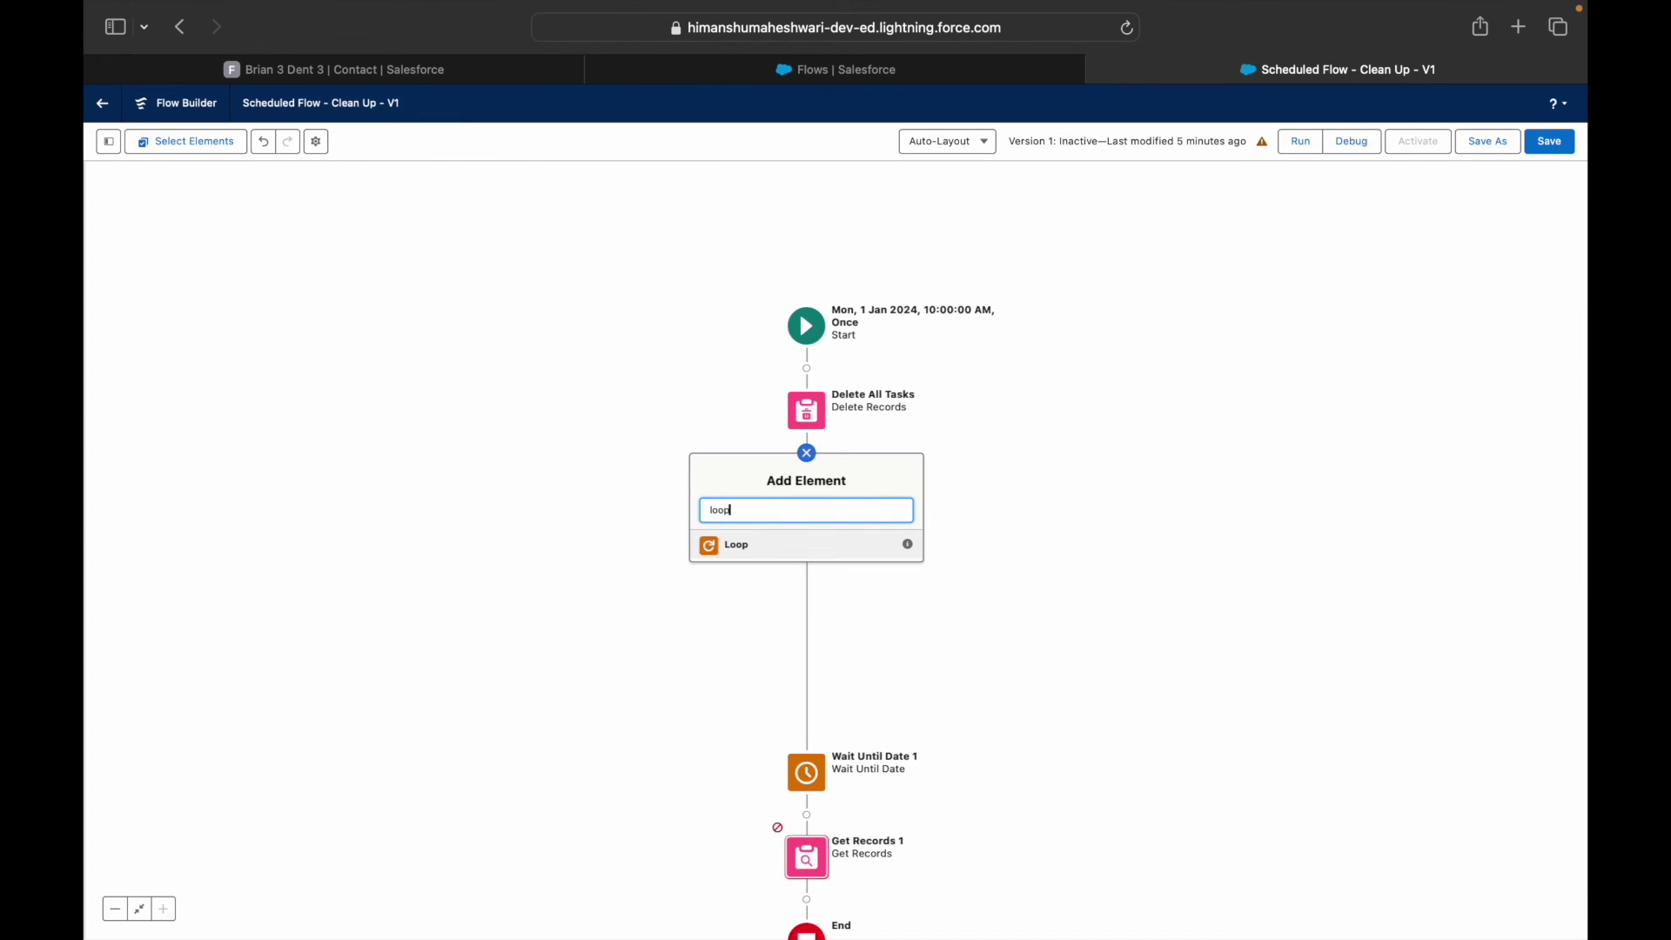
click(824, 545)
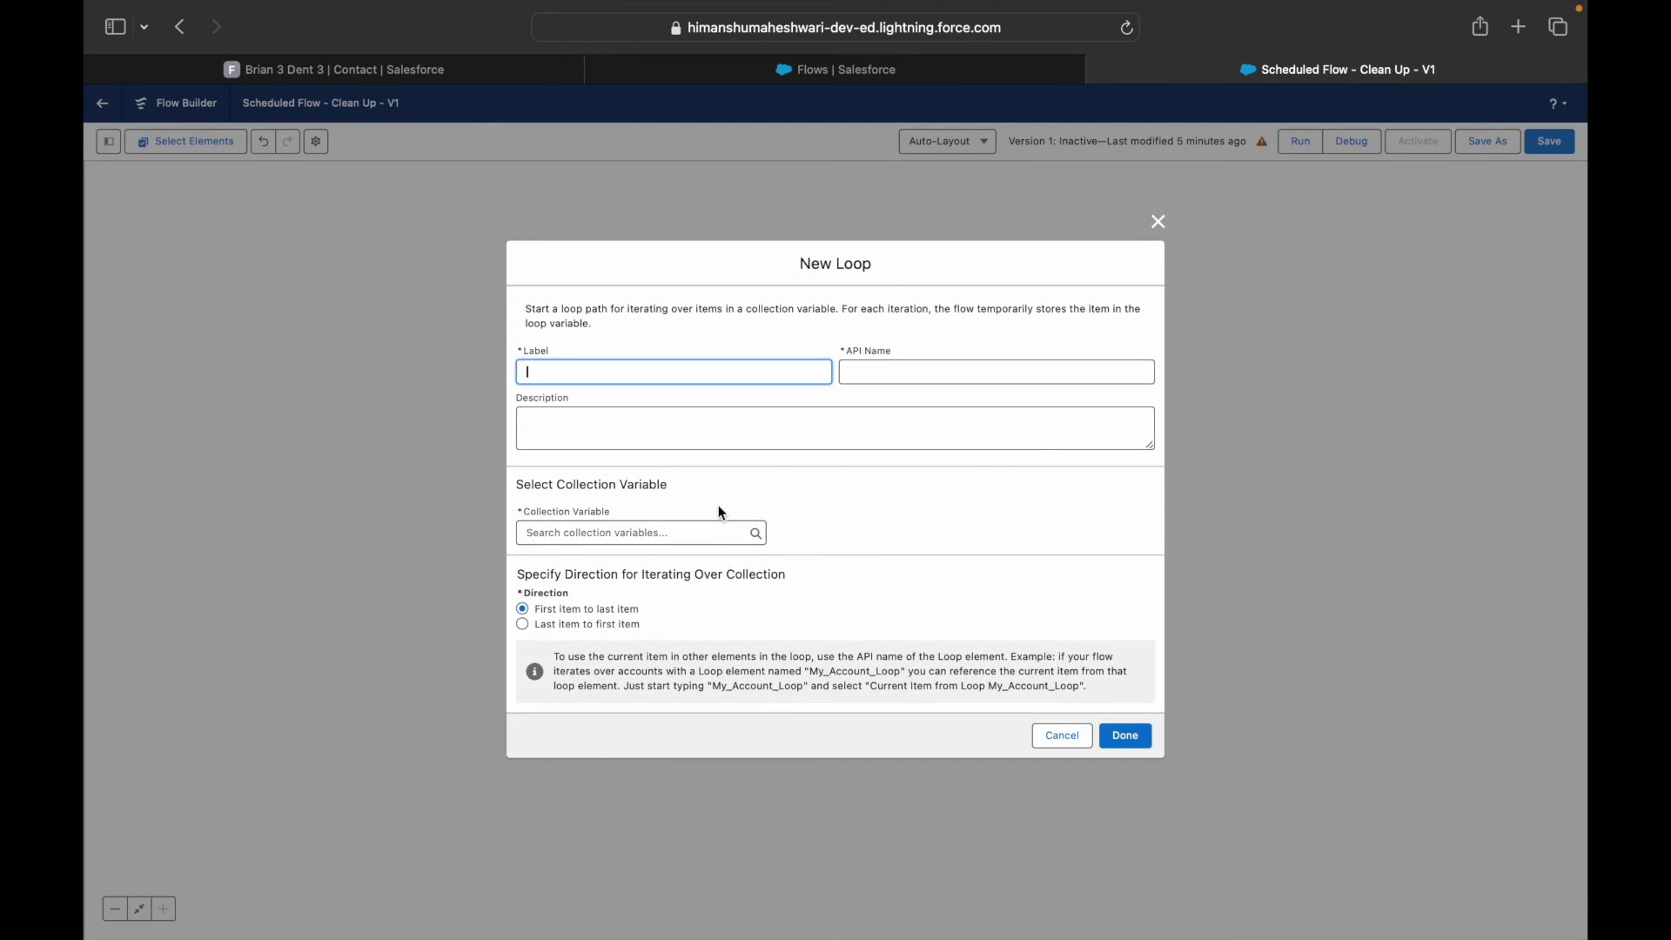
click(1062, 736)
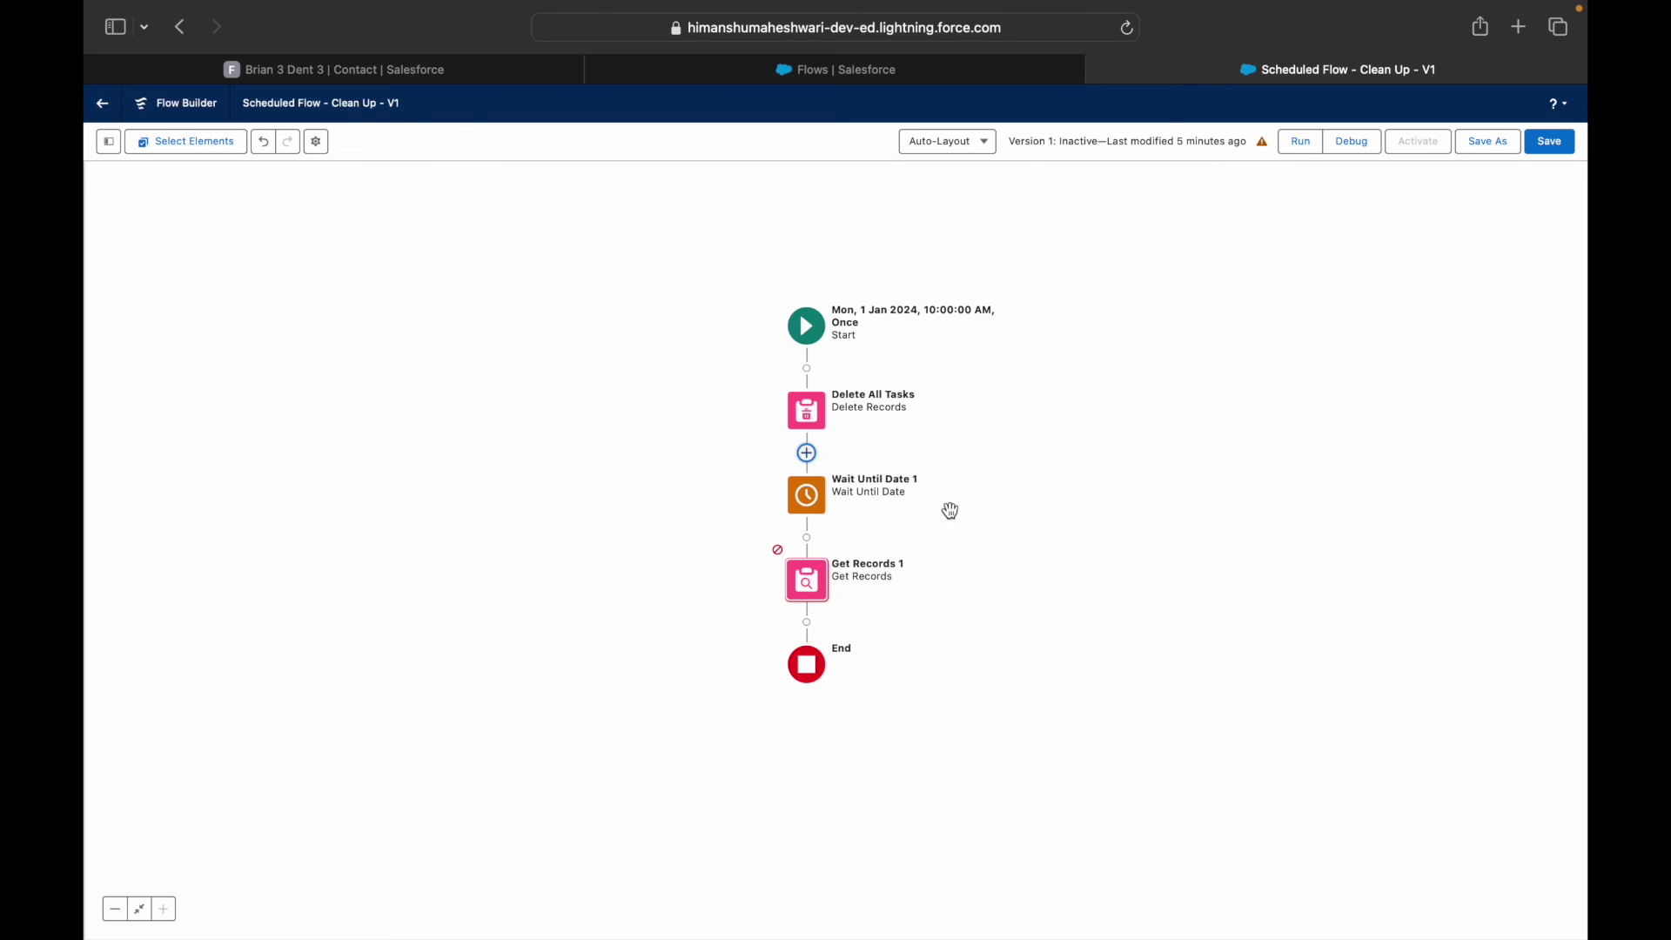
Delete the Get Records 1 and Wait Until Date 1 elements
click(818, 575)
click(782, 709)
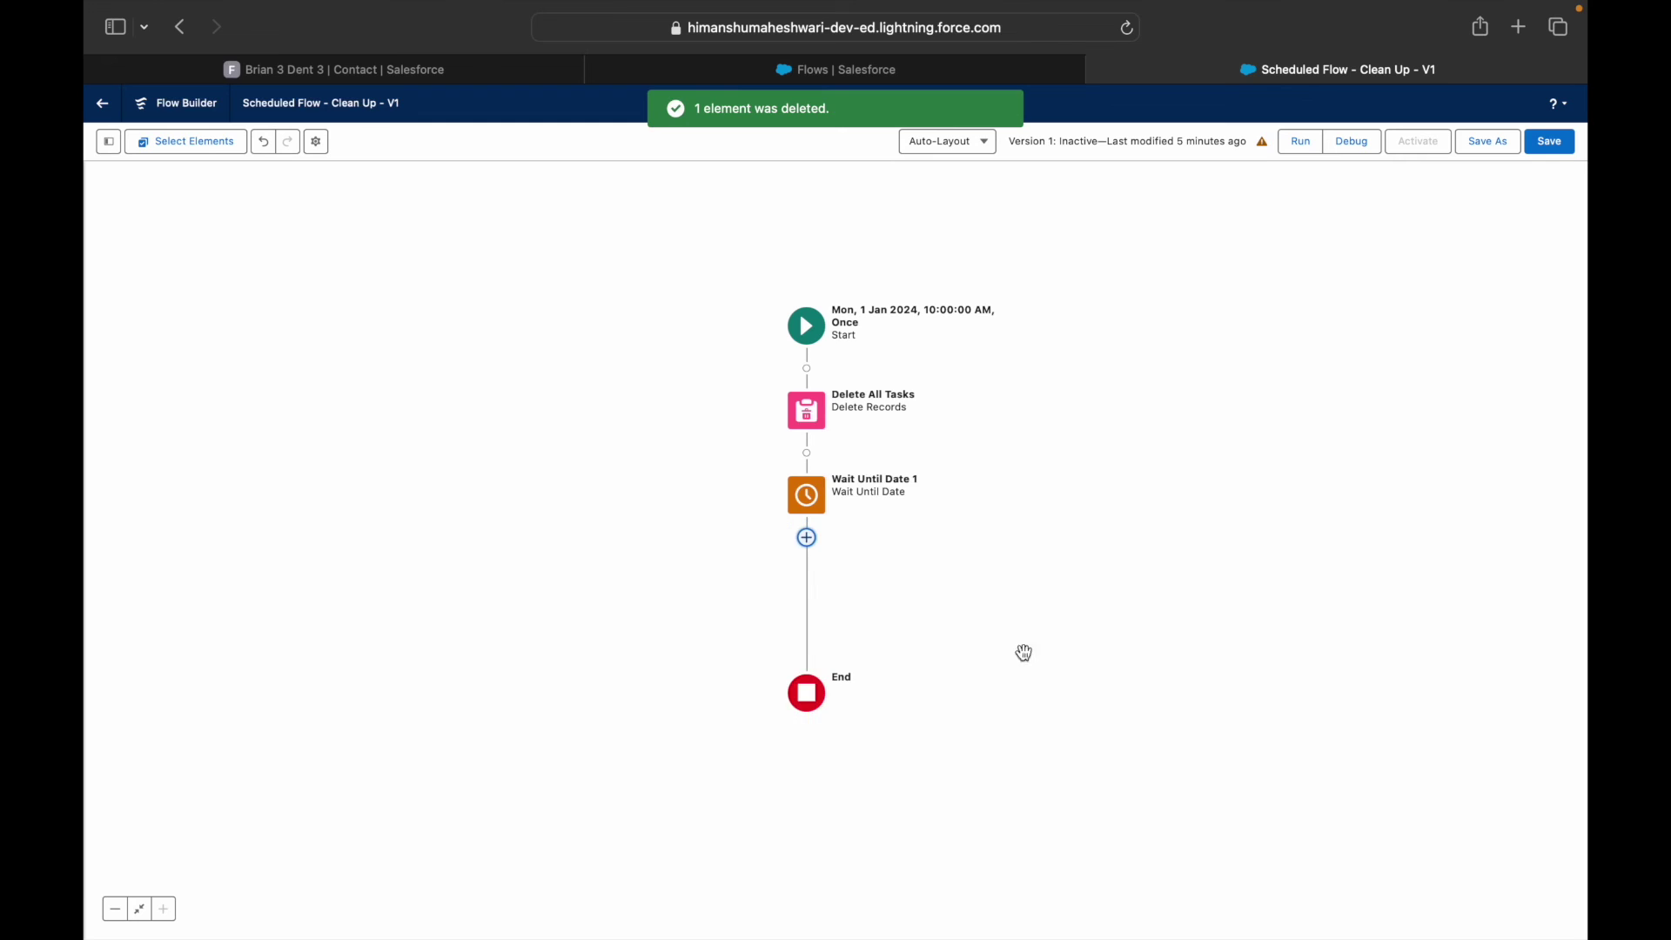
click(804, 495)
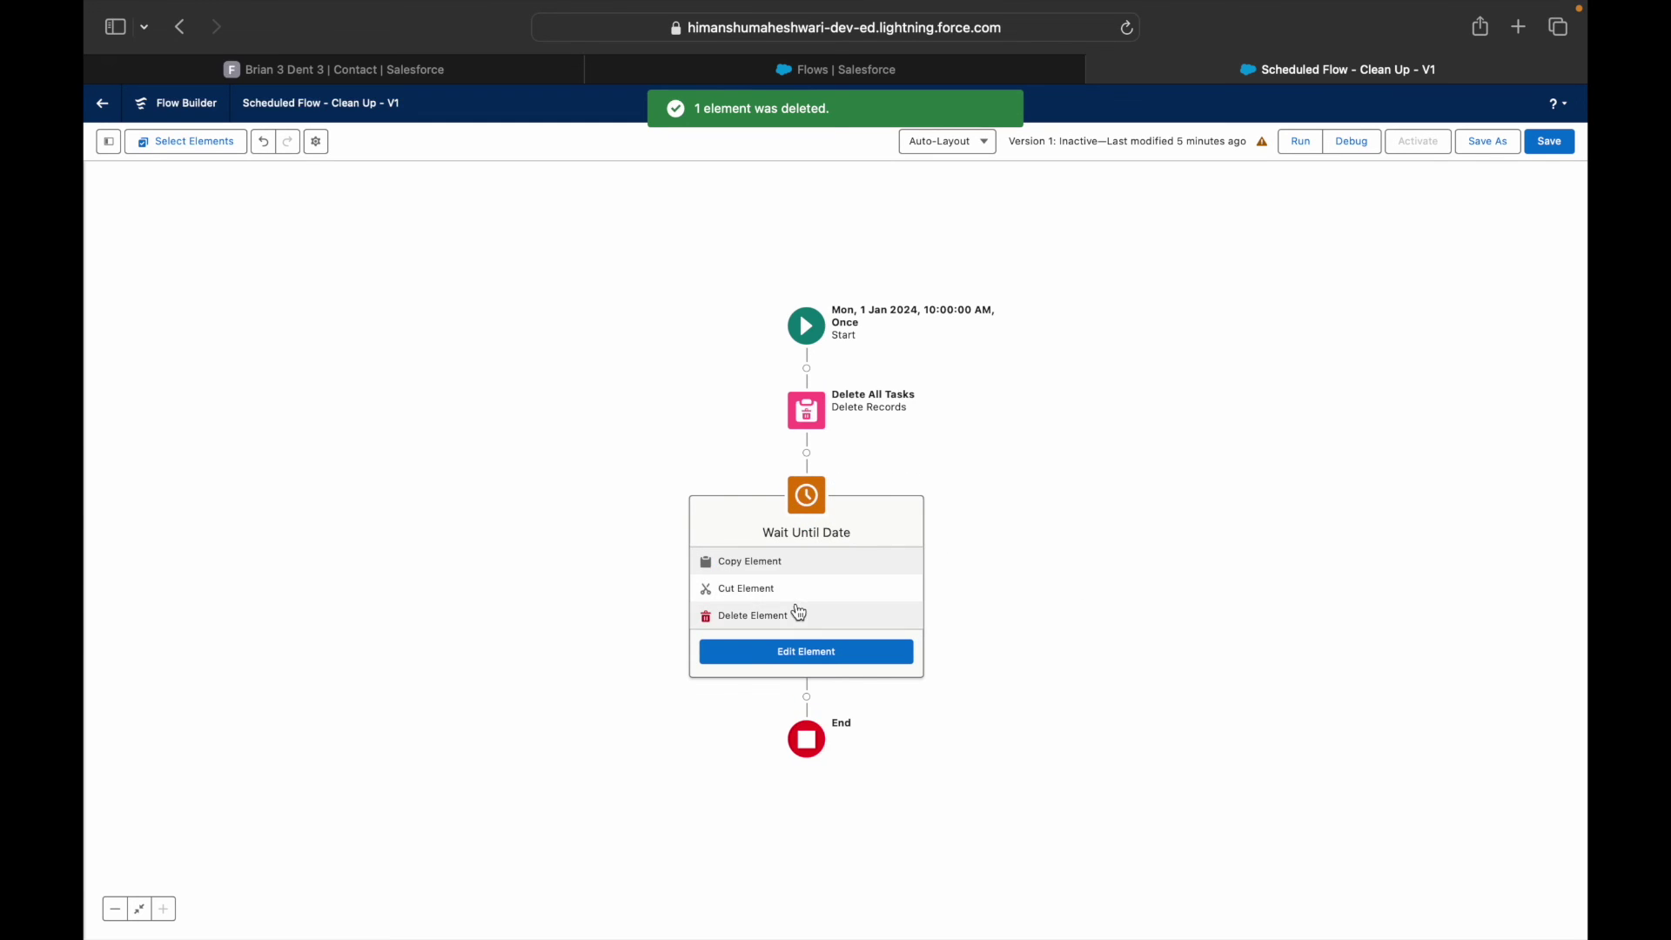
click(795, 616)
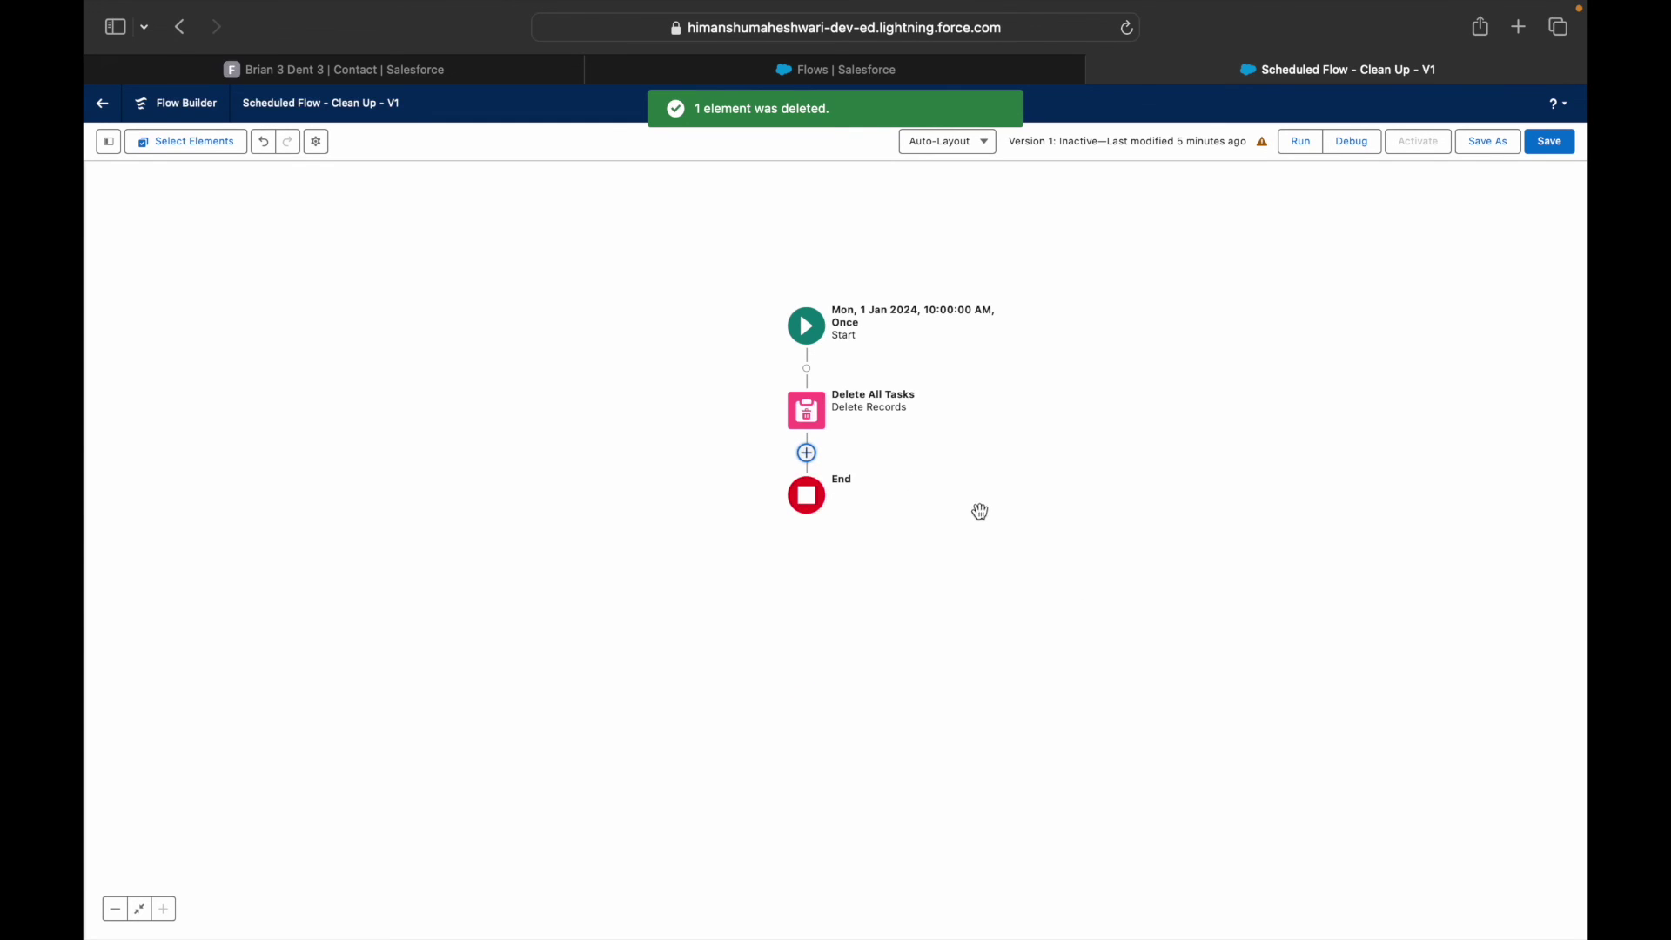
click(1549, 141)
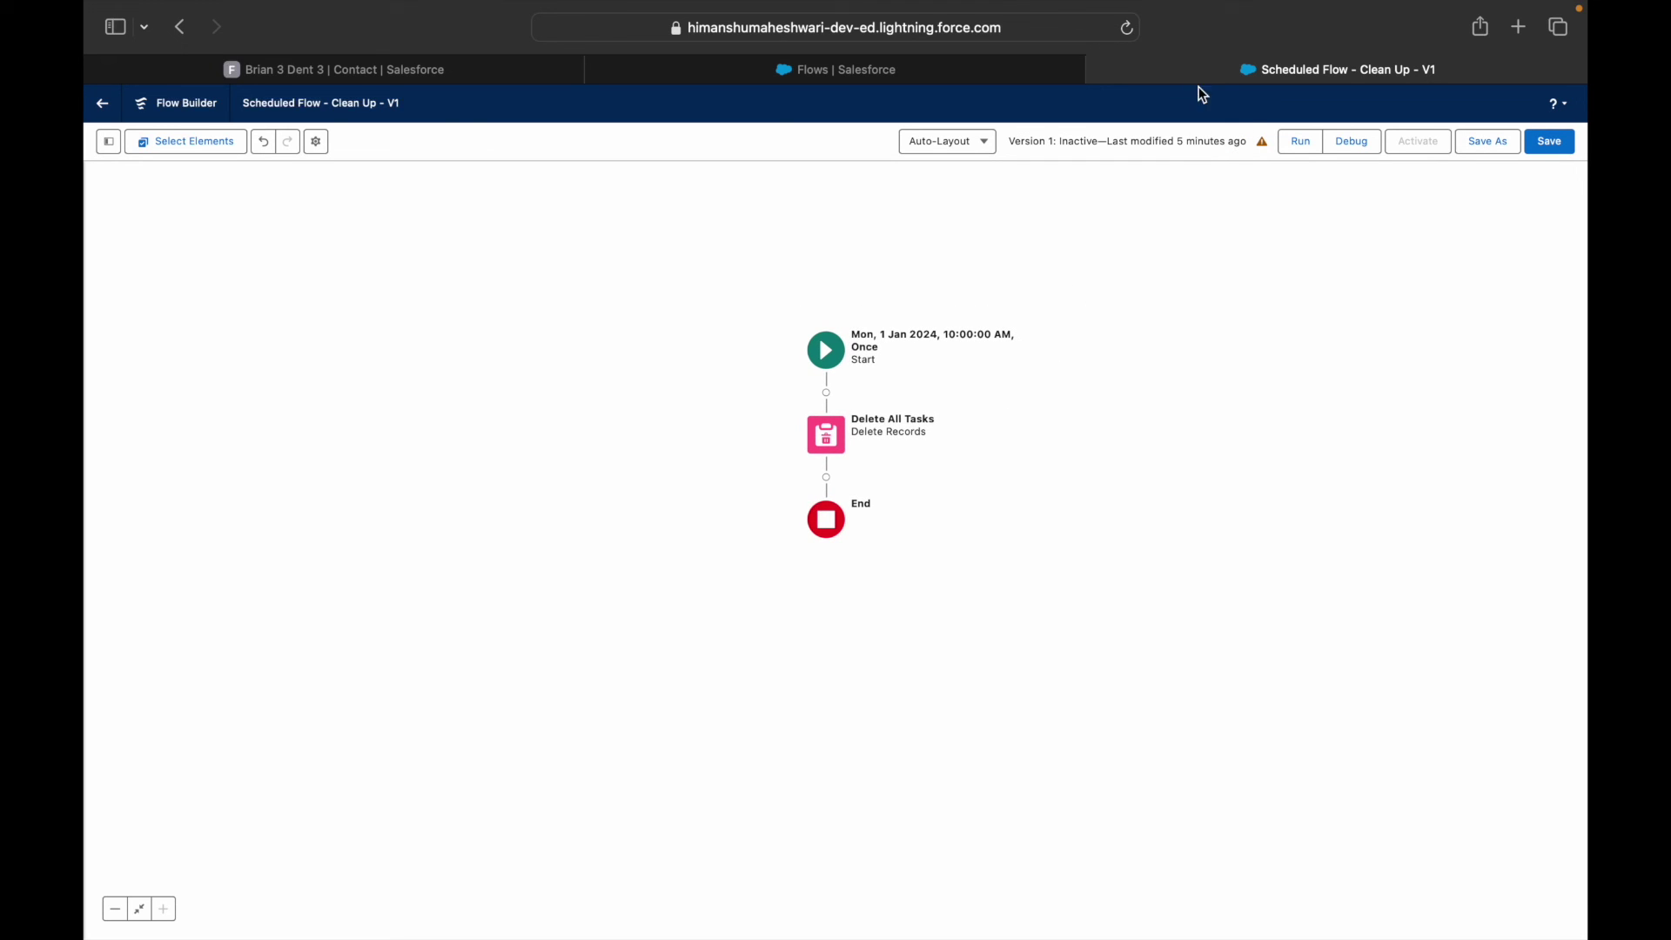
Switch to the Keynote Use Case 1 slide and place the caret in its text box
key(ctrl+Right)
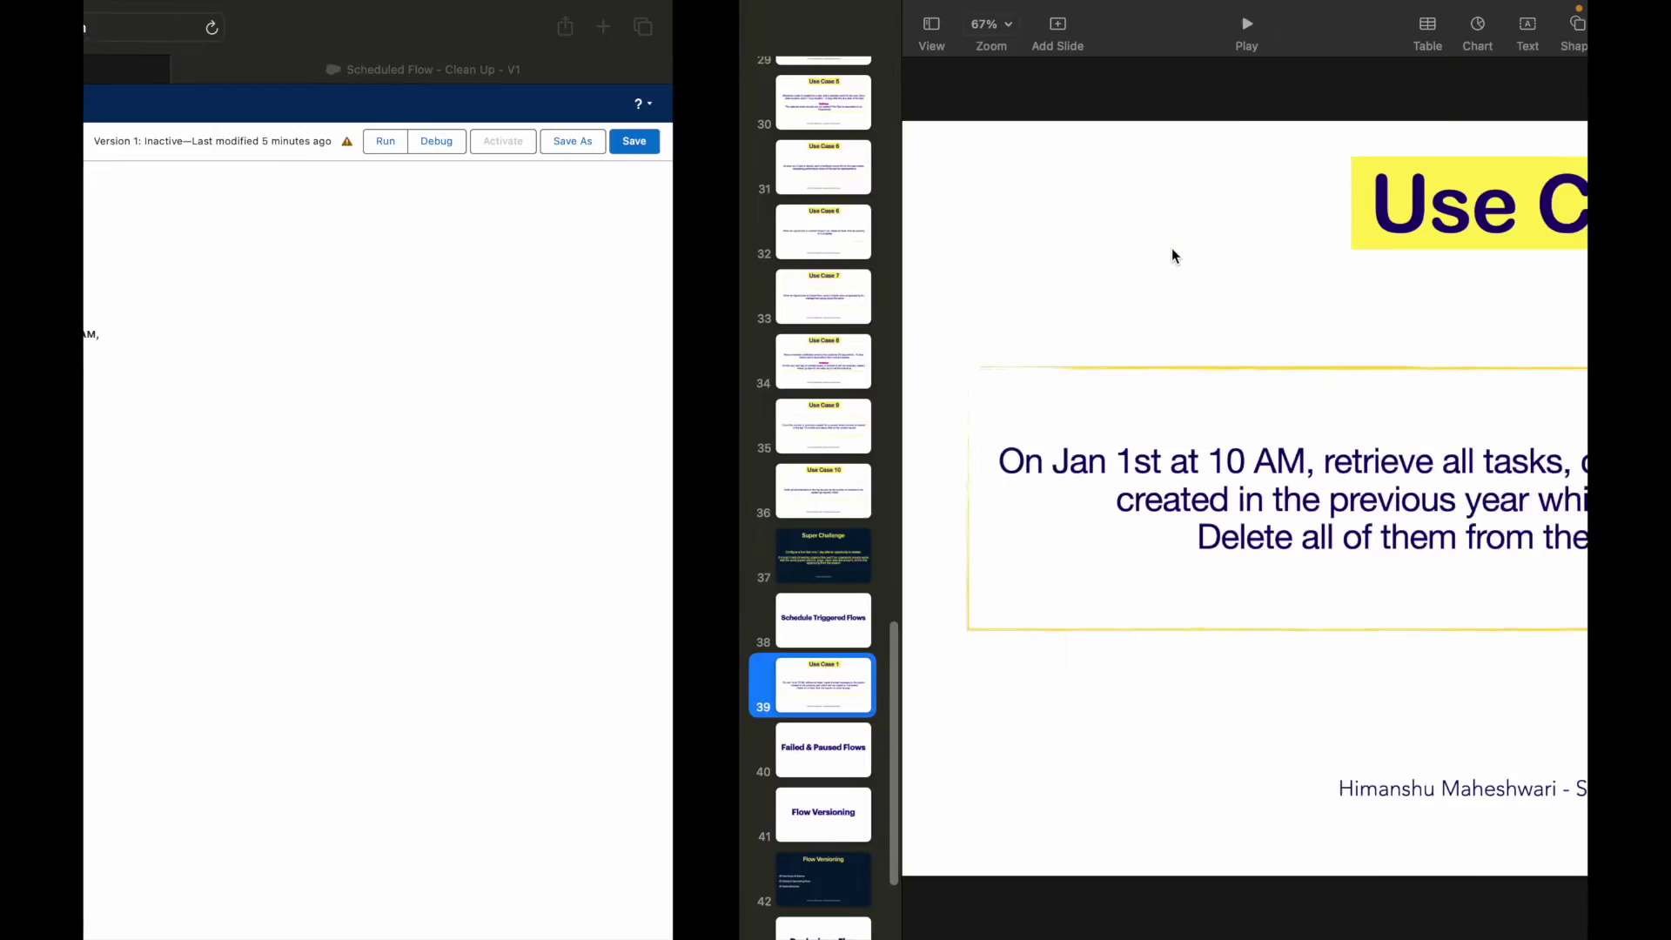
click(849, 547)
click(819, 462)
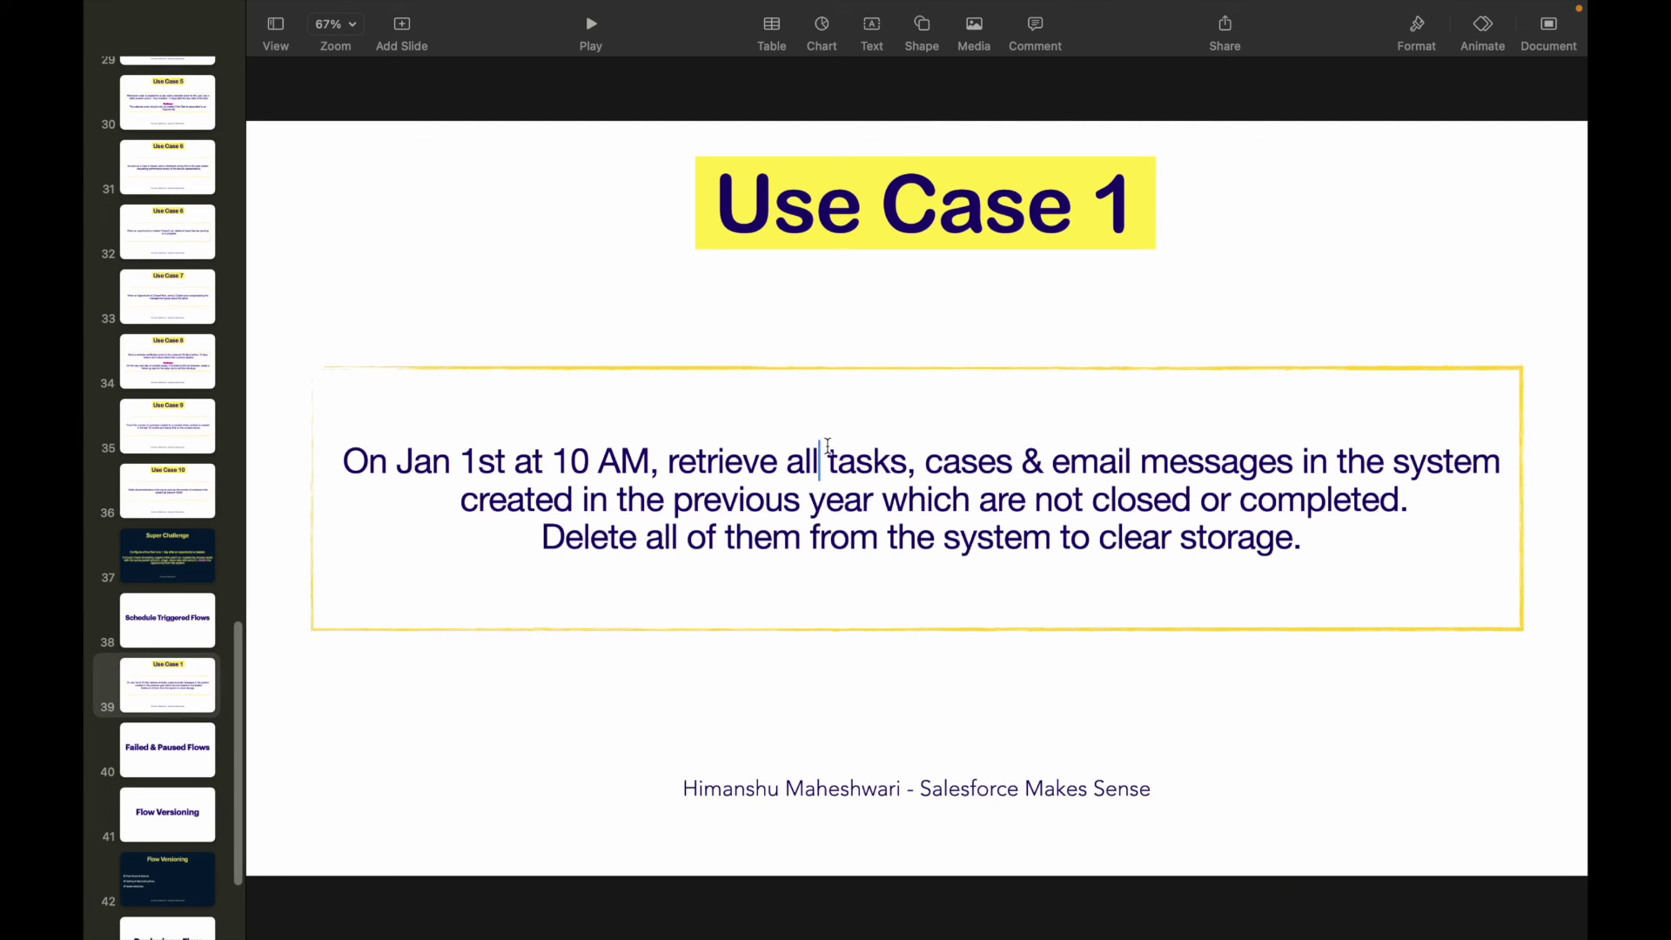
mouse_move(1295, 5)
click(1488, 12)
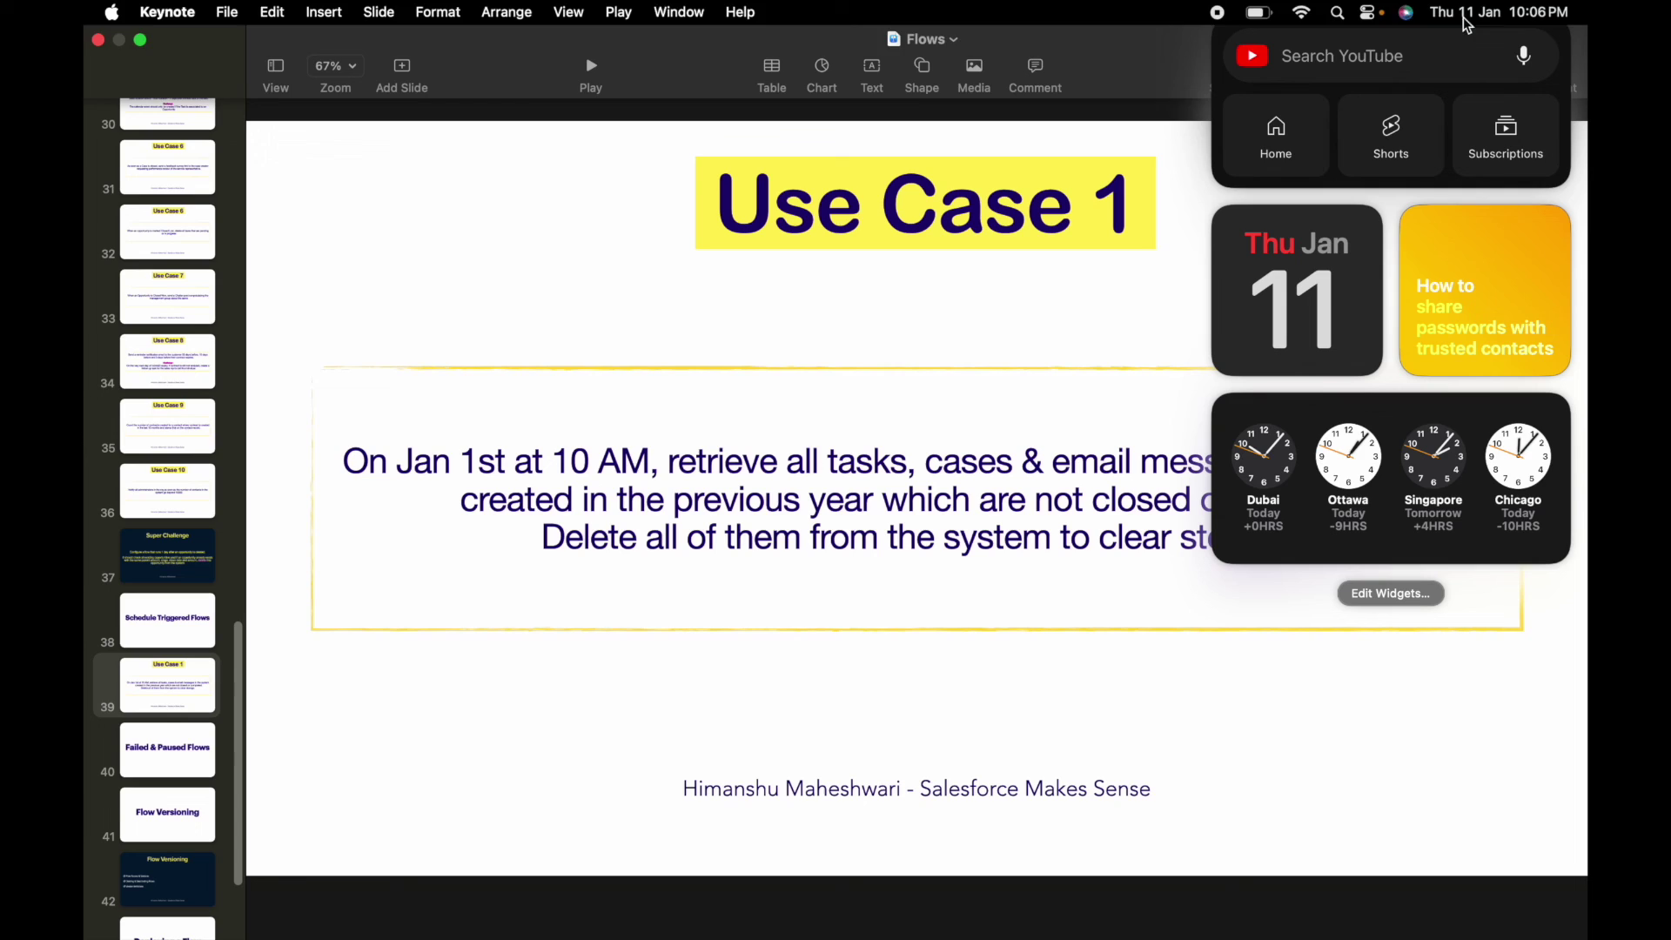
click(763, 461)
Highlight the words tasks, cases, closed and completed in the use-case requirement
drag(787, 461, 896, 464)
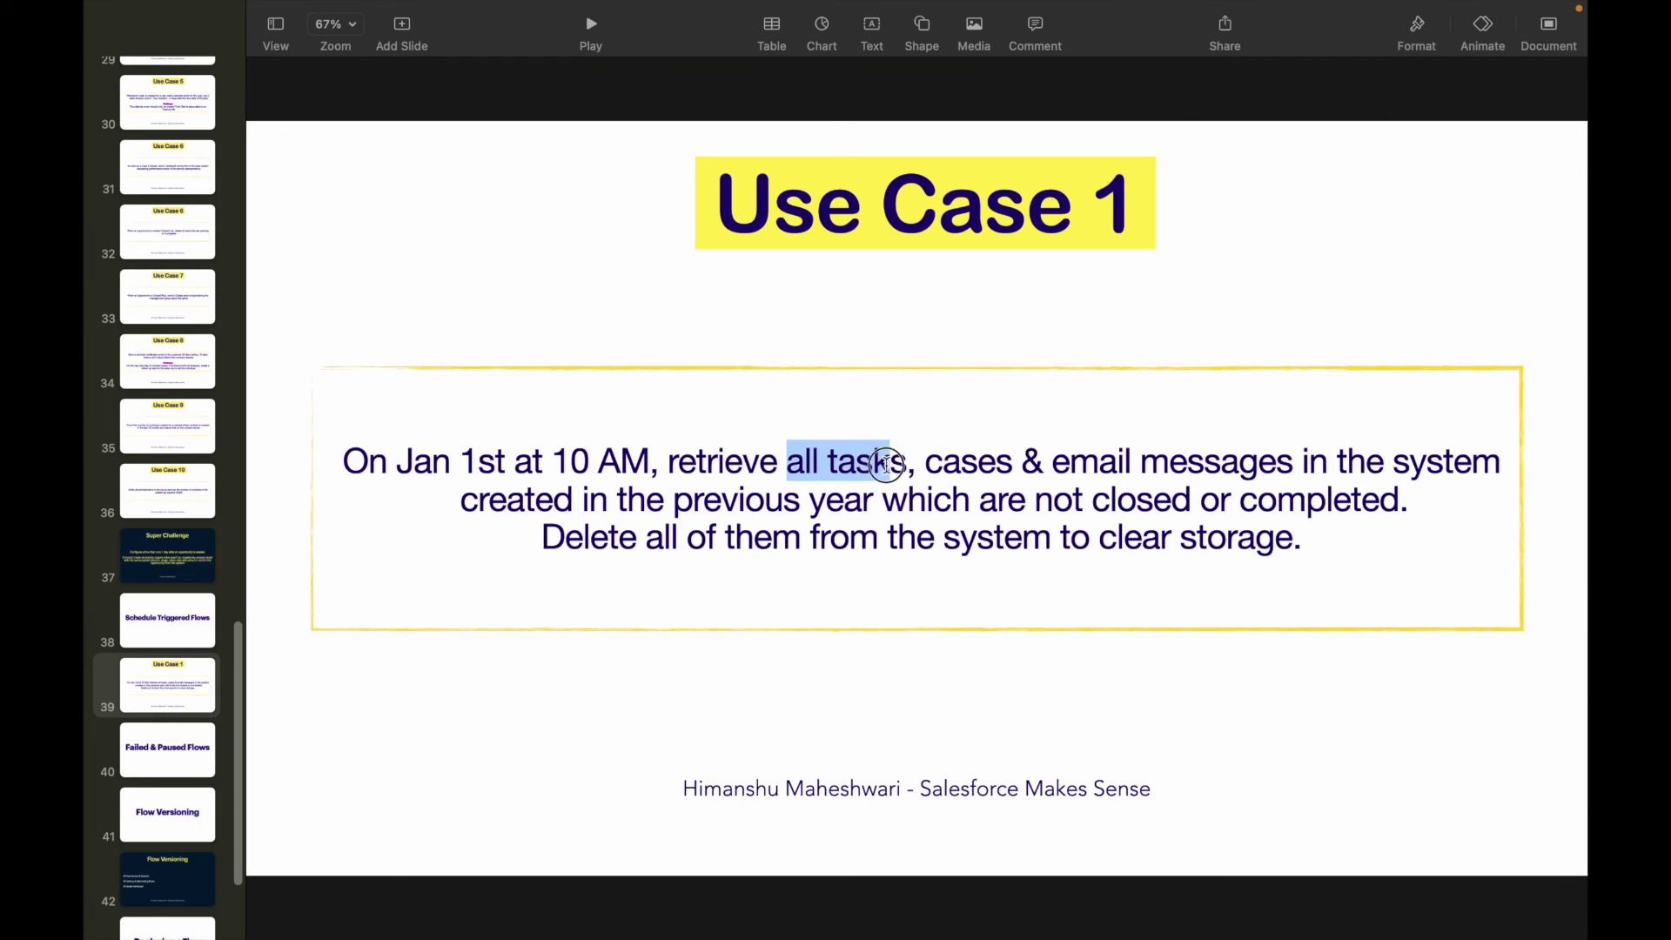
click(873, 463)
double_click(873, 463)
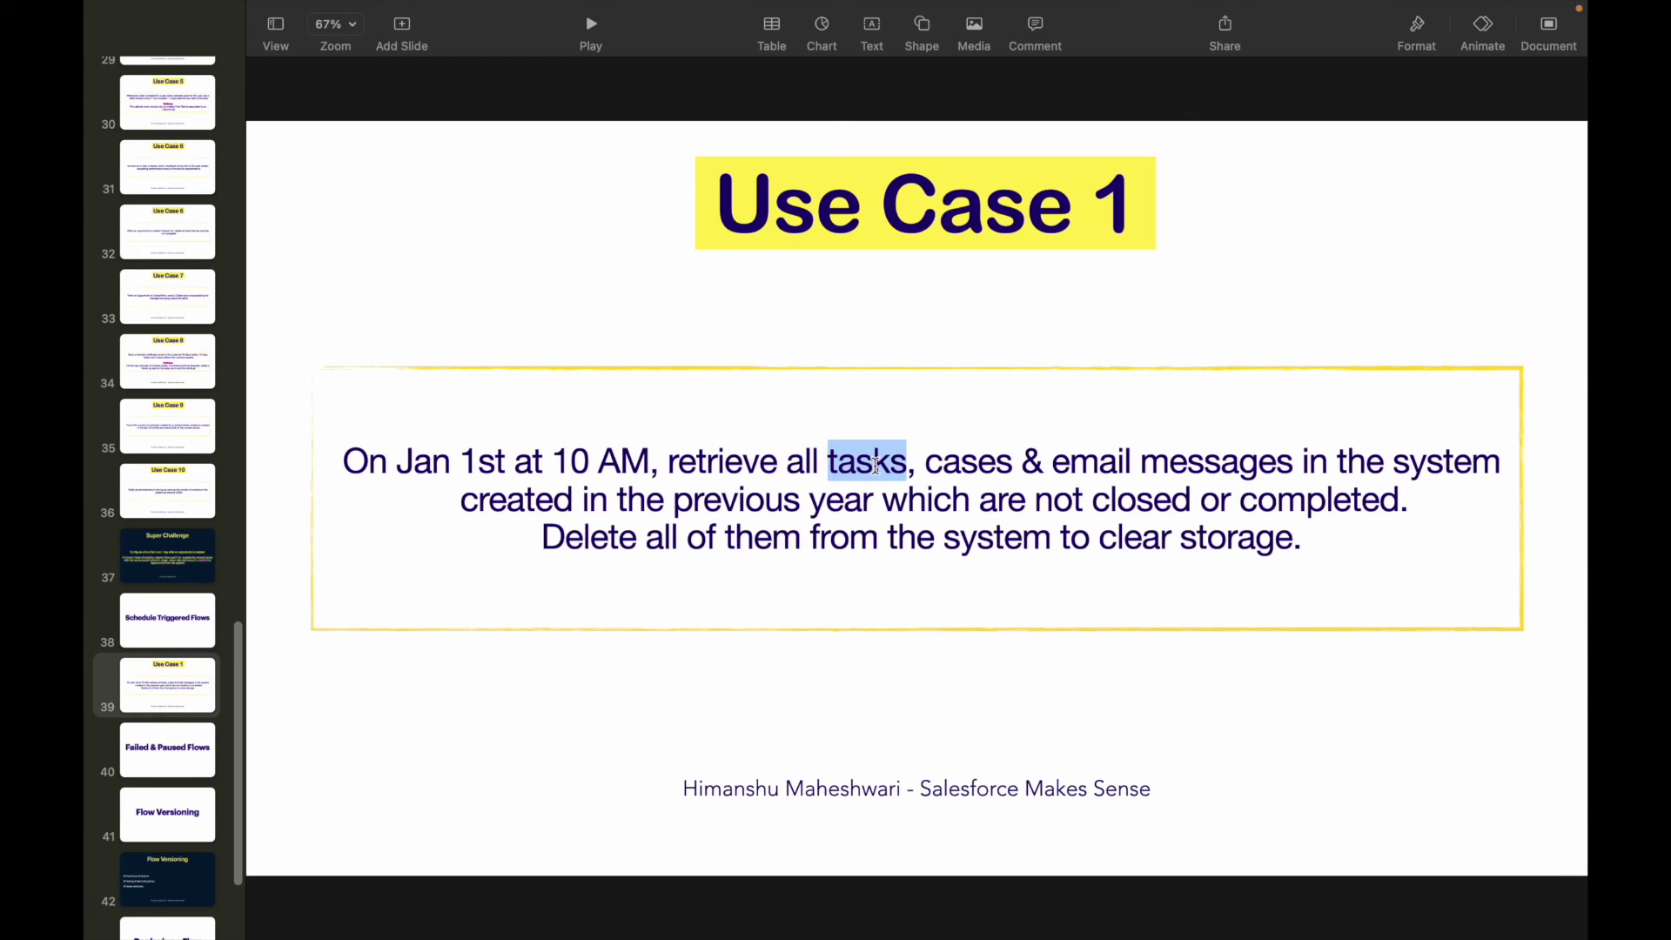
double_click(1001, 468)
click(978, 543)
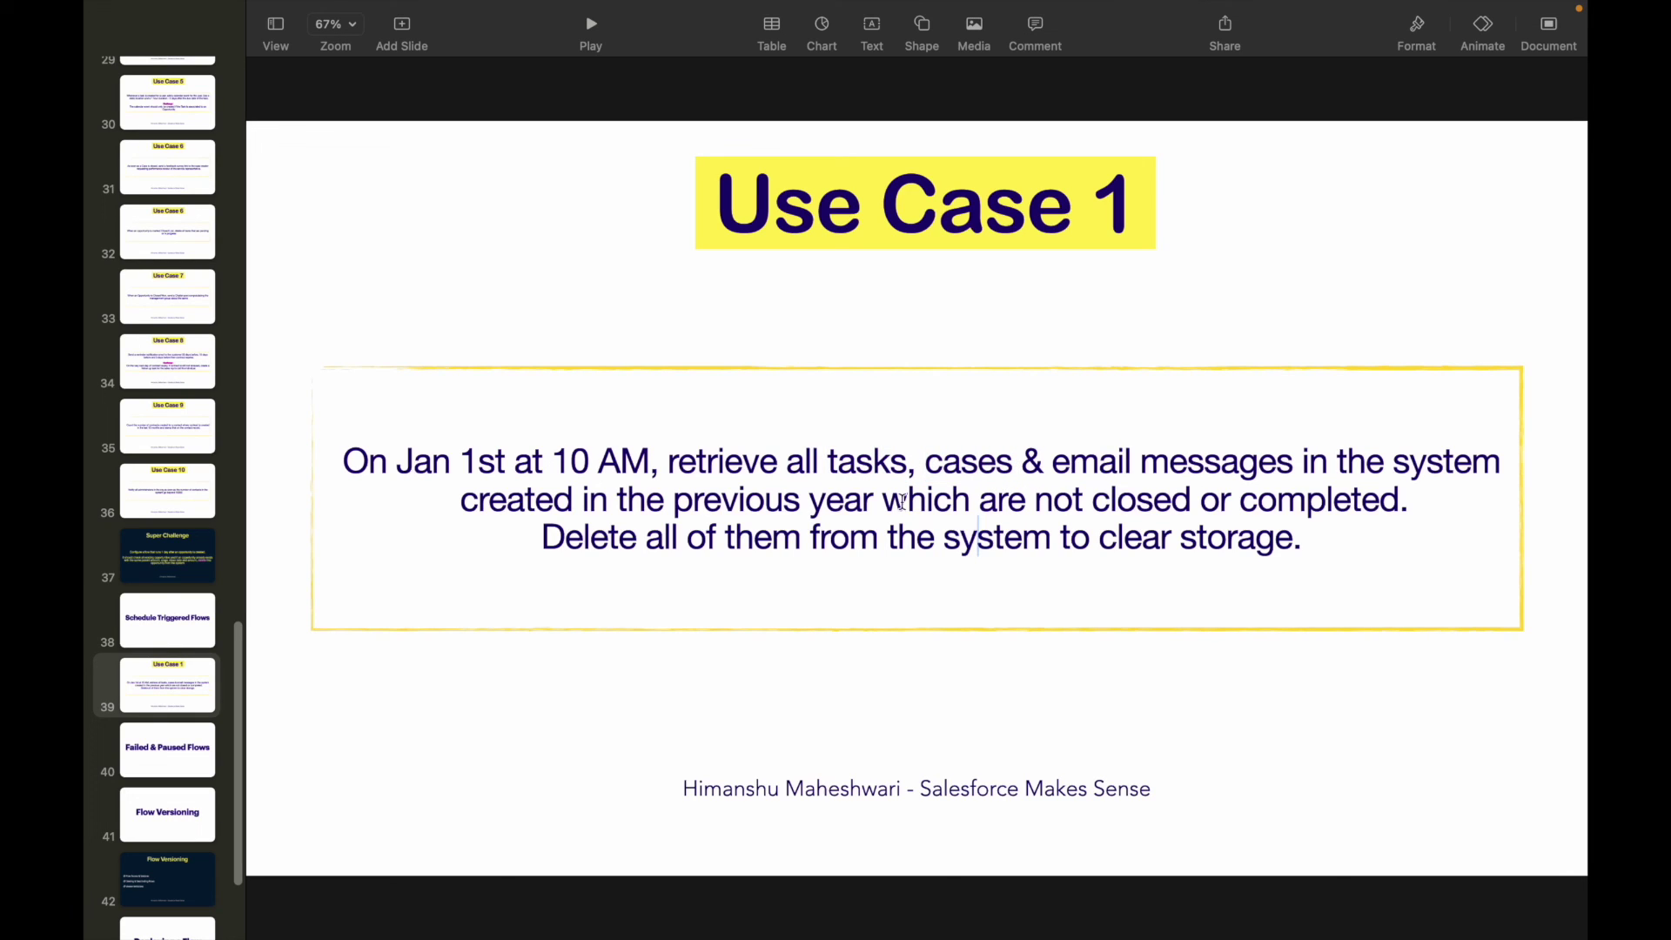
drag(908, 500, 1409, 501)
double_click(1164, 501)
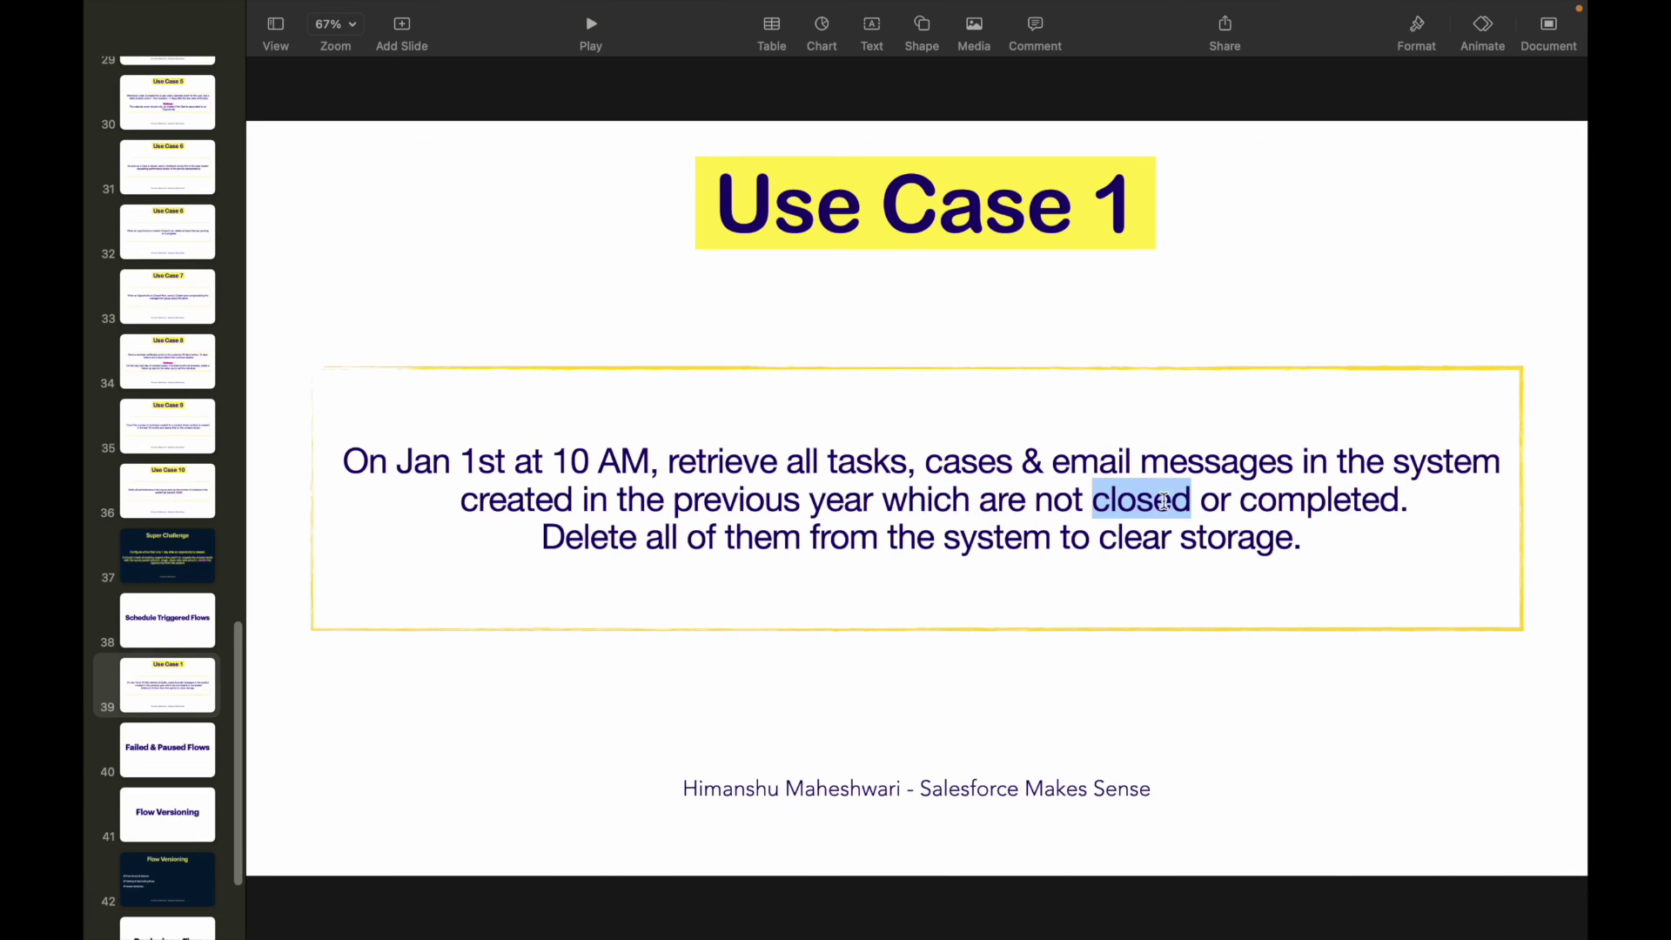
double_click(1310, 509)
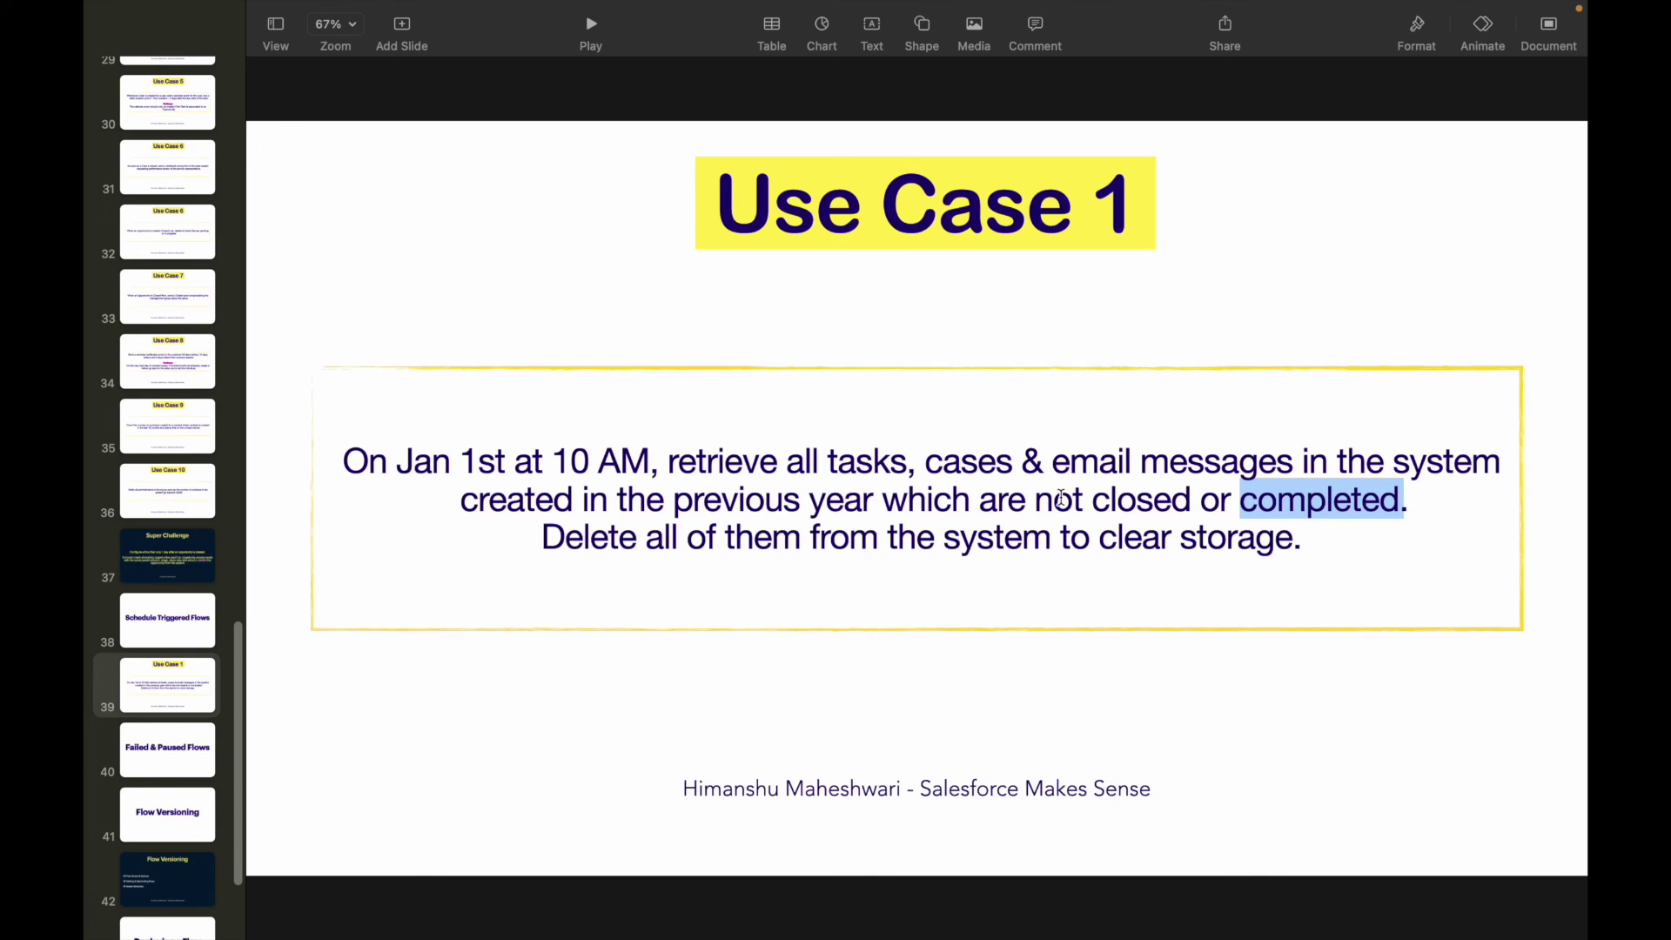
click(806, 505)
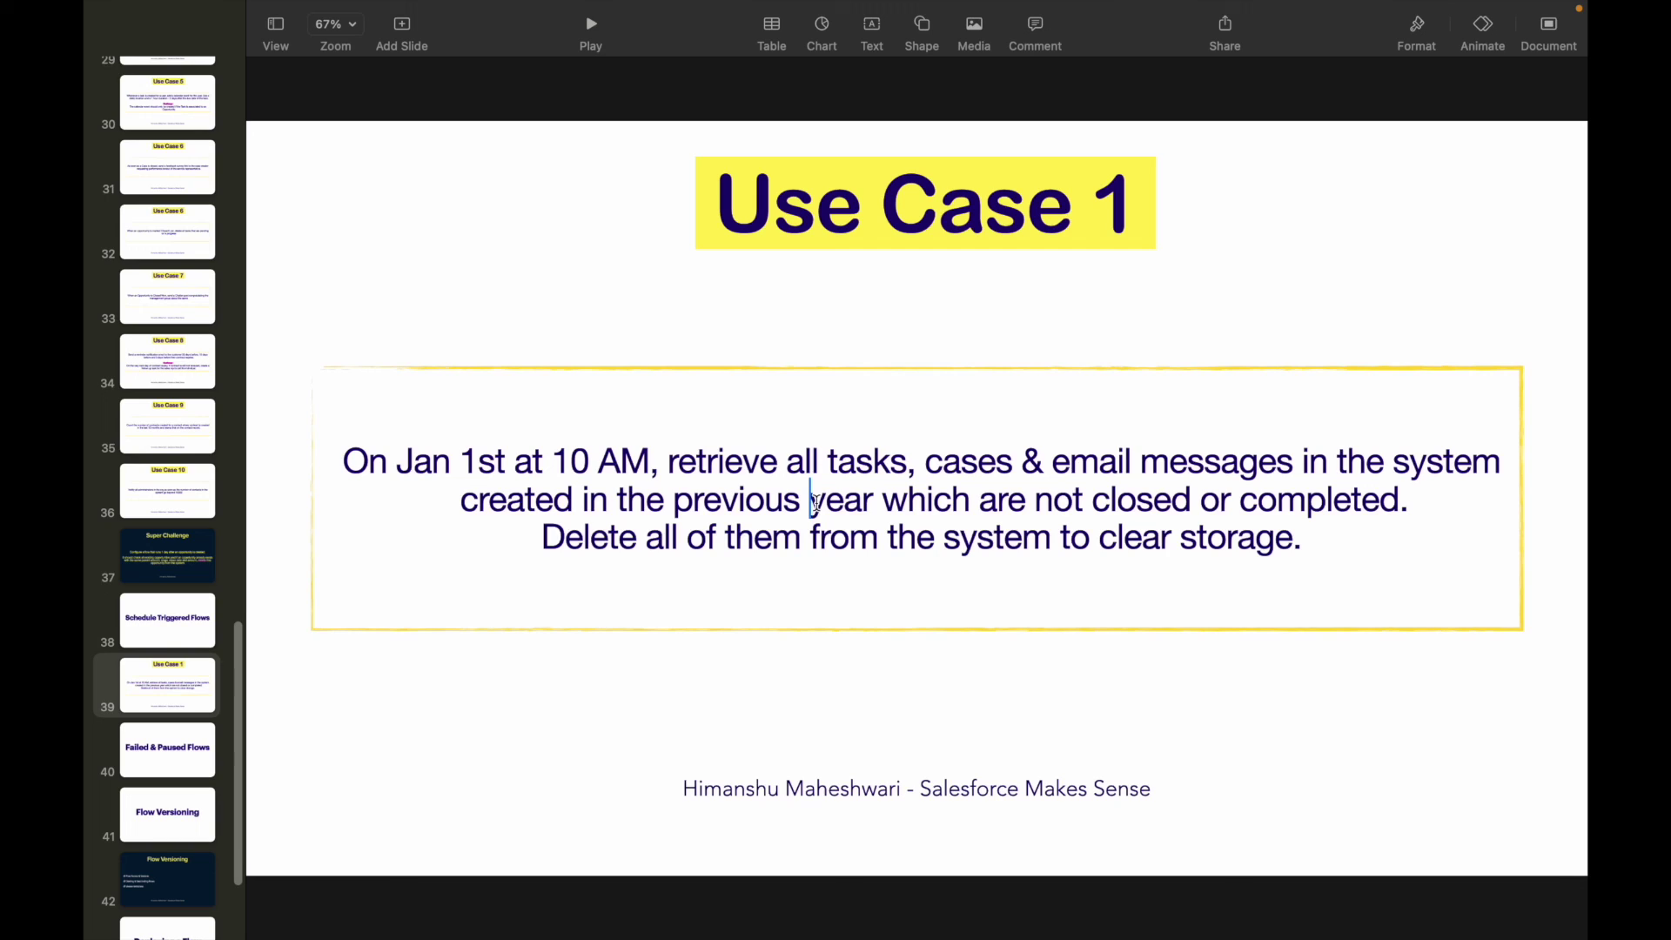